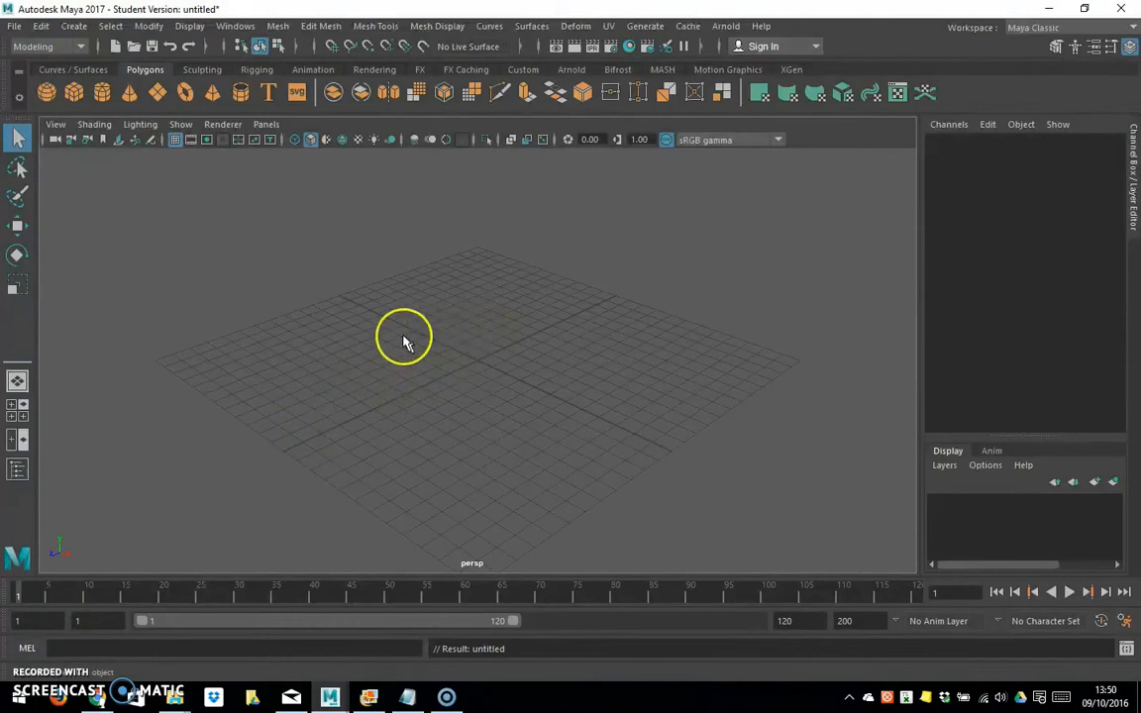
# Create a polygon cube and set its scale to 6 in X, 1 in Y and 6 in Z.
pyautogui.click(75, 93)
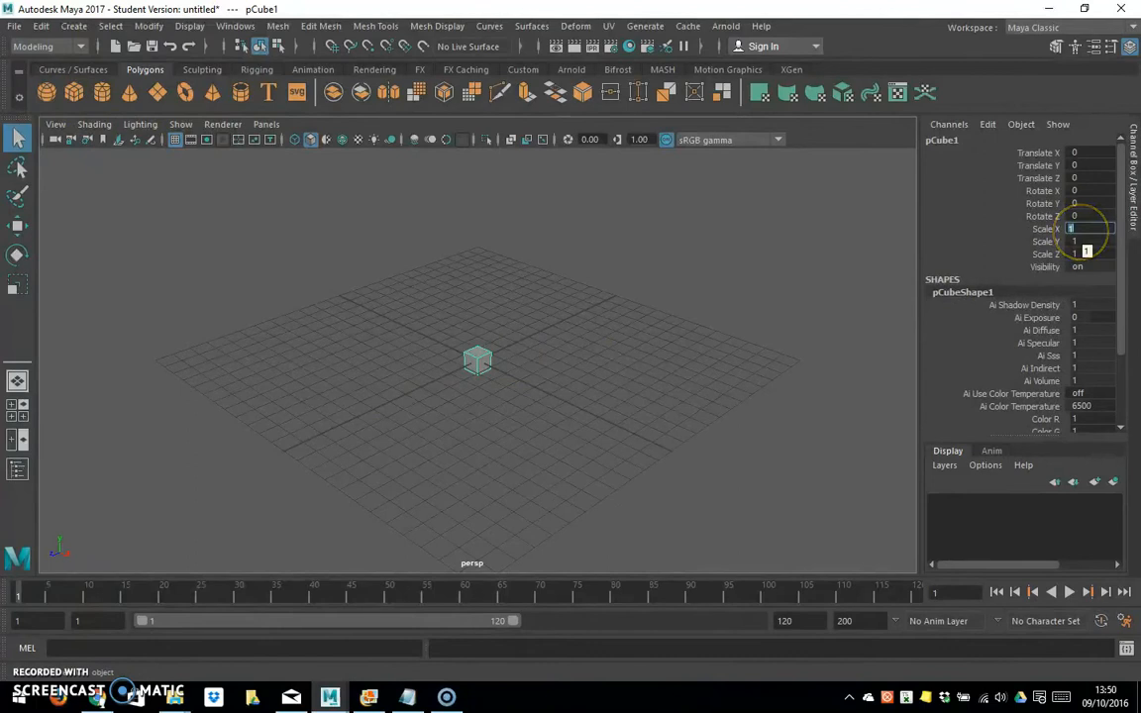
pyautogui.write('5')
pyautogui.press('Return')
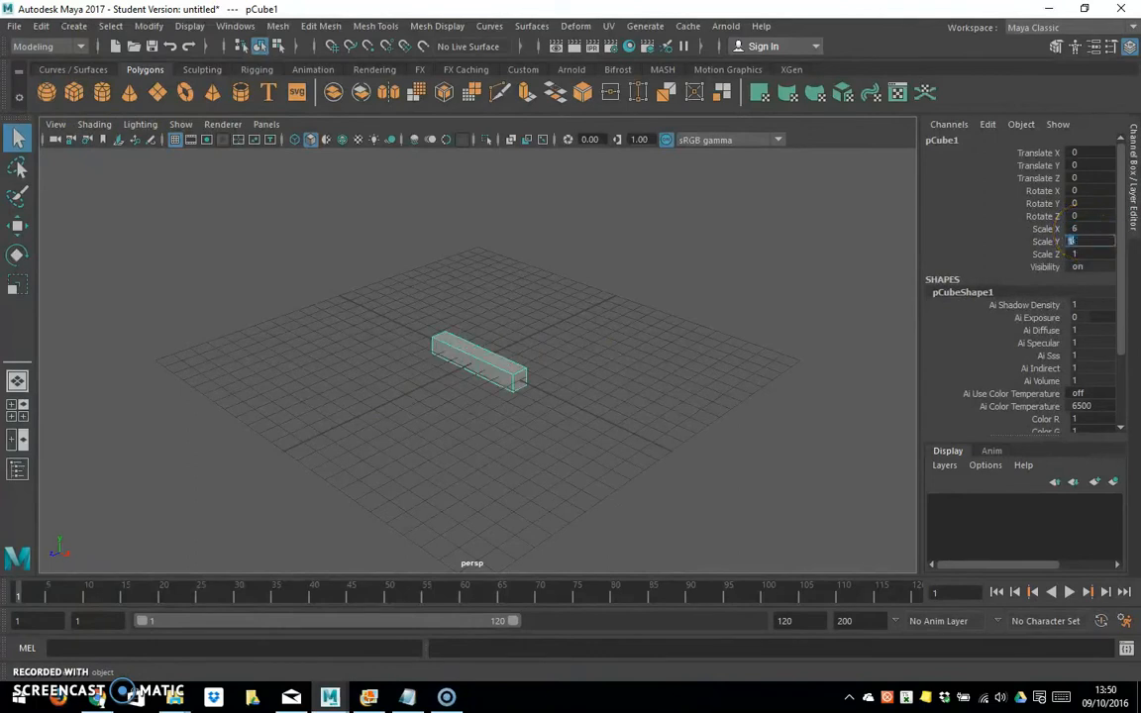
pyautogui.write('6')
pyautogui.press('Return')
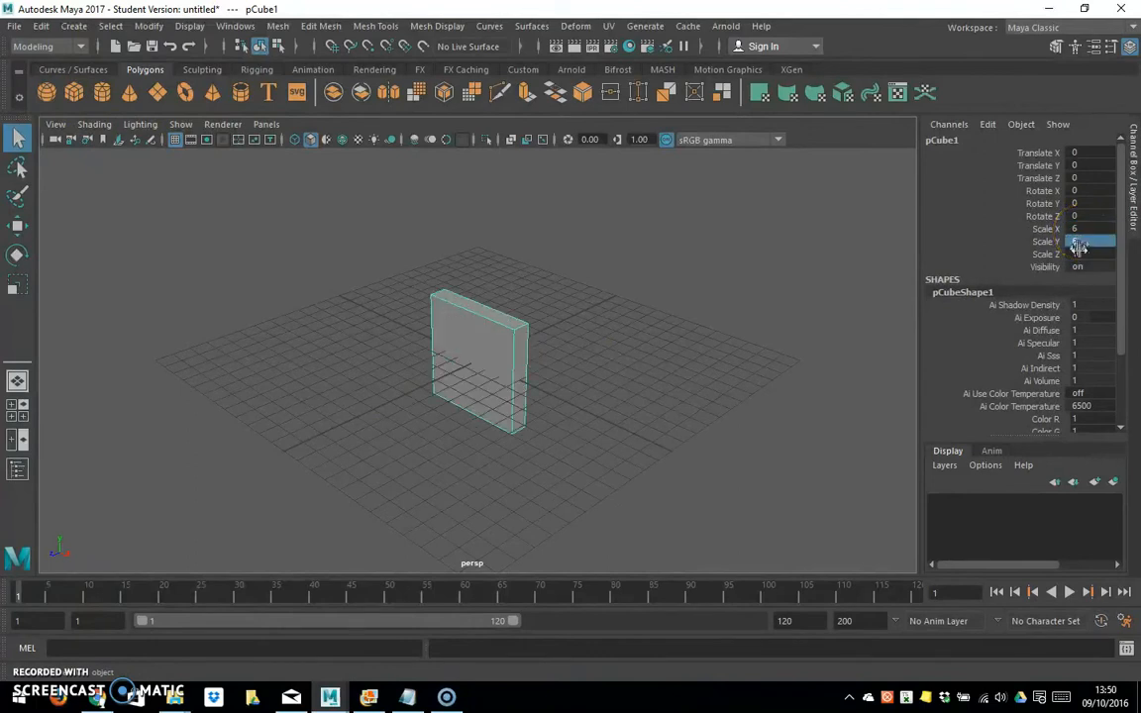
pyautogui.write('6')
pyautogui.press('Return')
pyautogui.doubleClick(1080, 242)
pyautogui.write('1')
pyautogui.press('Return')
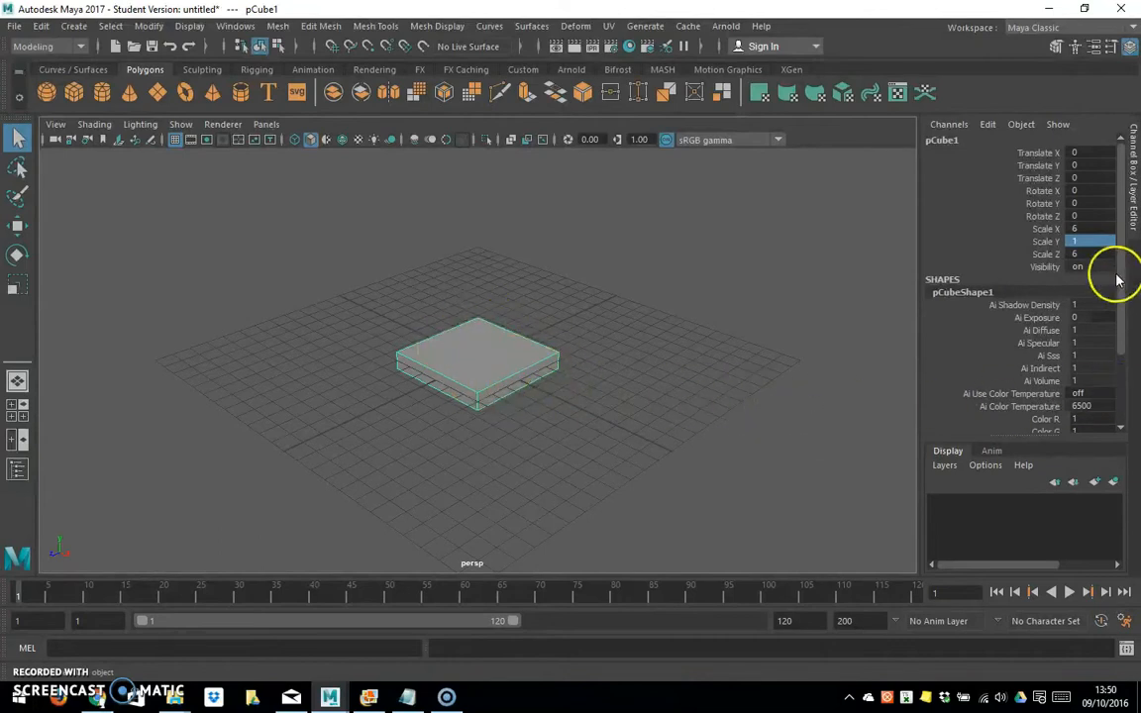
# Set the cube's Subdivisions Width to 4 and Subdivisions Depth to 3, and display it shaded.
pyautogui.moveTo(1123, 287); pyautogui.dragTo(1128, 348)
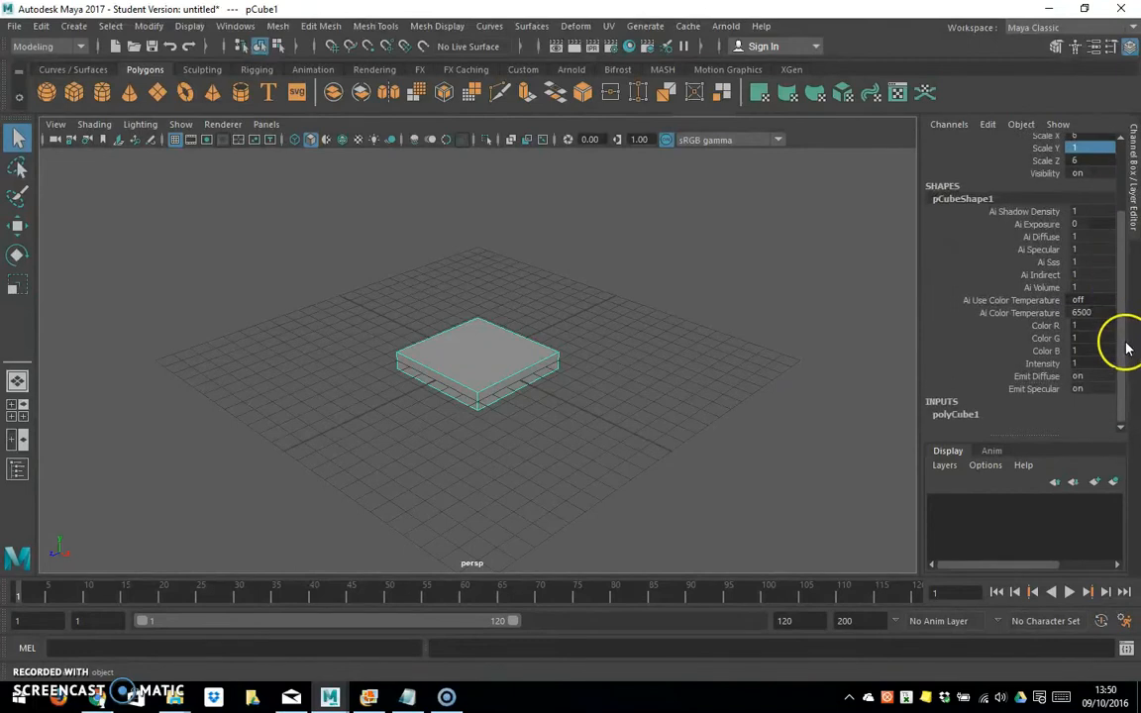
pyautogui.click(951, 414)
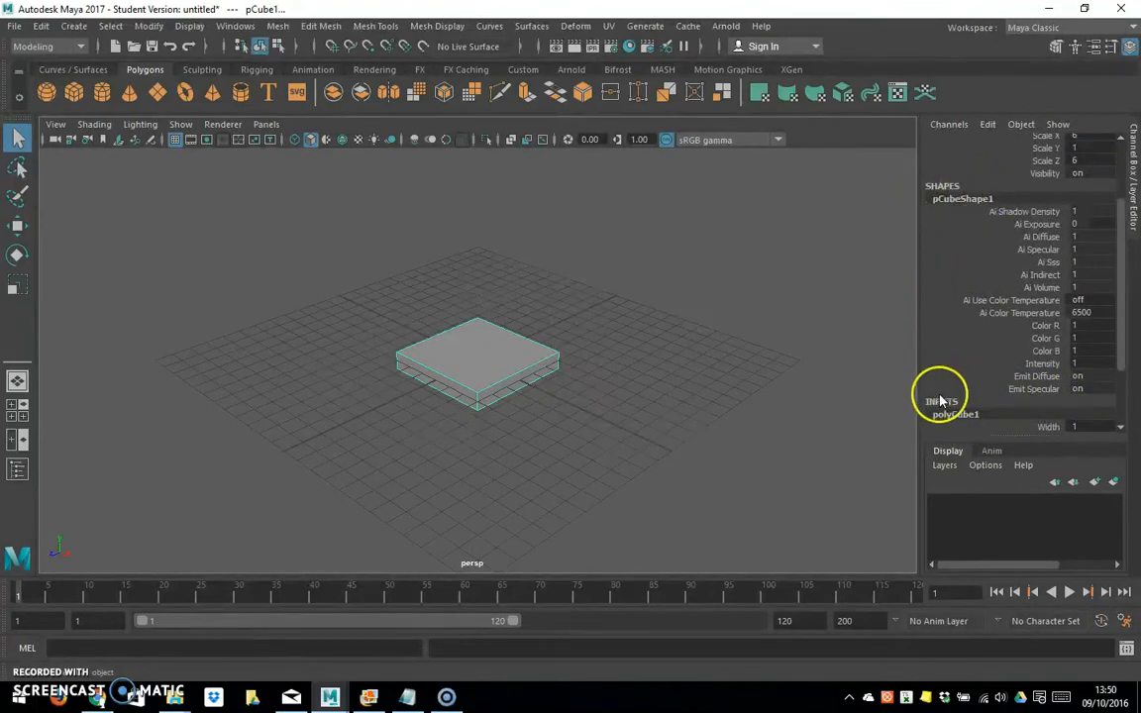
pyautogui.moveTo(1123, 313); pyautogui.dragTo(1129, 357)
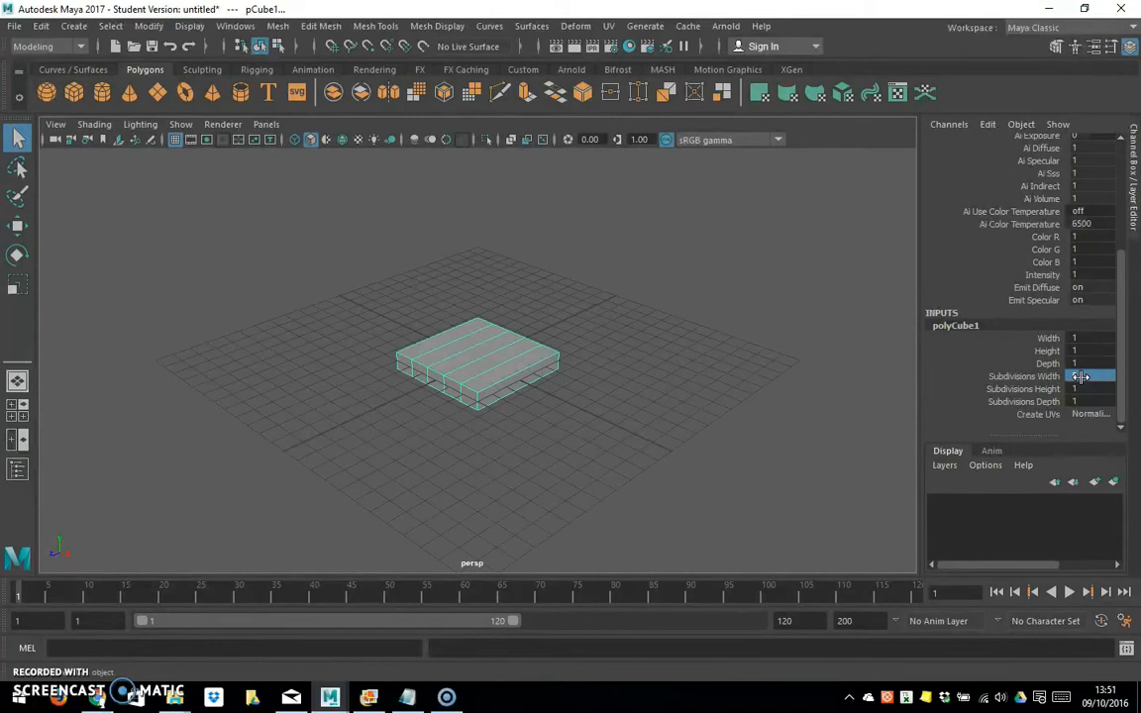
pyautogui.press('4')
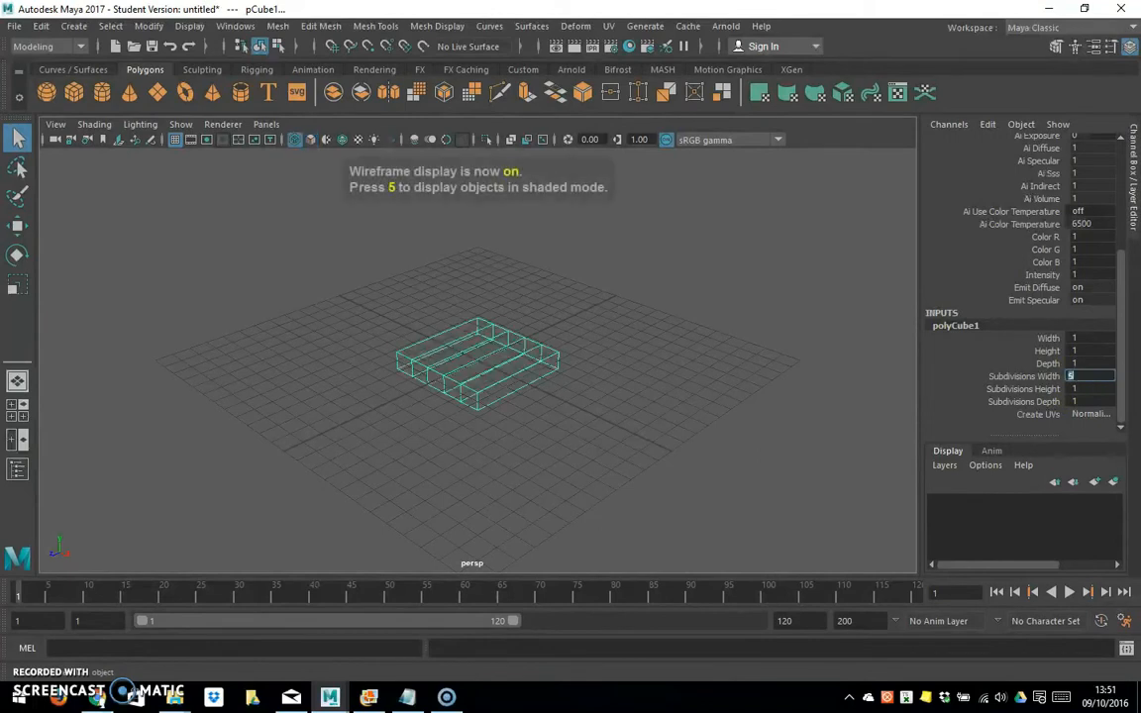
pyautogui.press('Return')
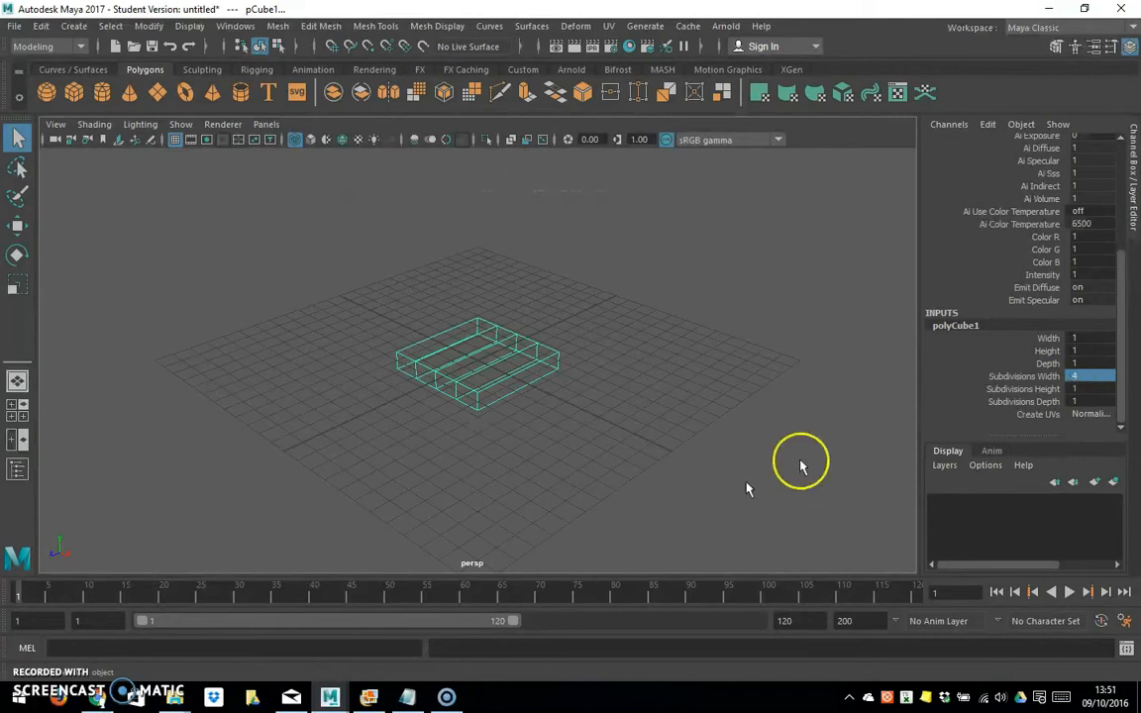
pyautogui.click(310, 140)
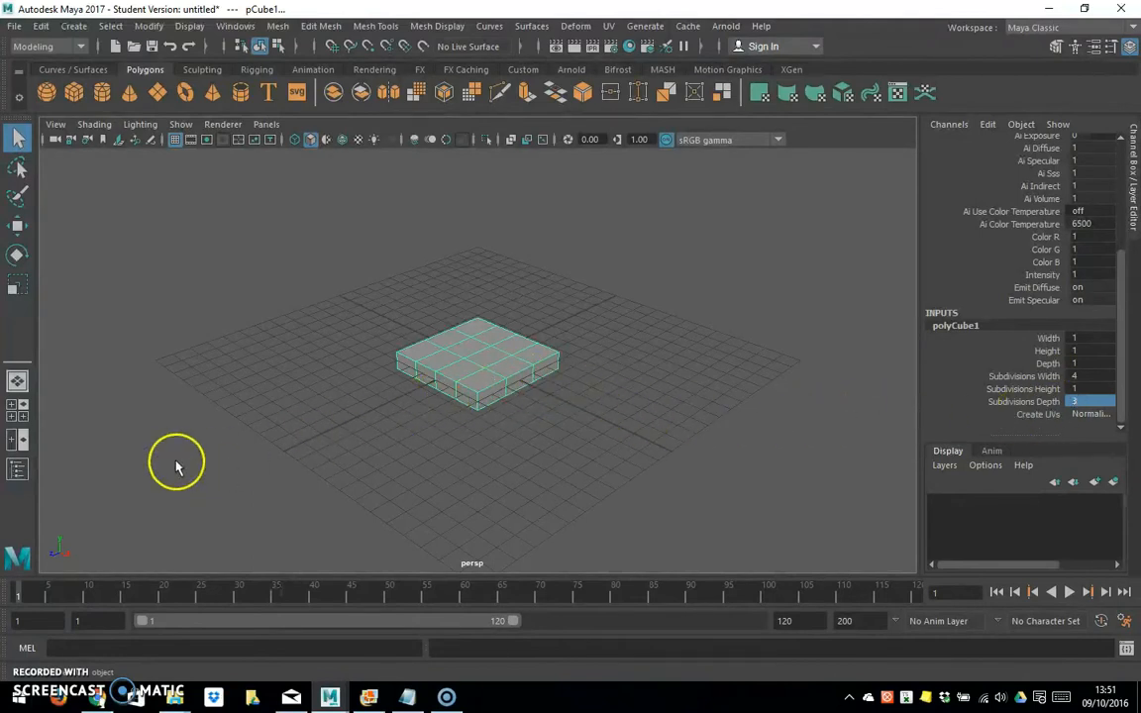
# In edge mode, move the first two inner vertical edges of the block's front side outward along Z, the middle one further.
pyautogui.scroll(5, 417, 430)
pyautogui.scroll(2, 416, 430)
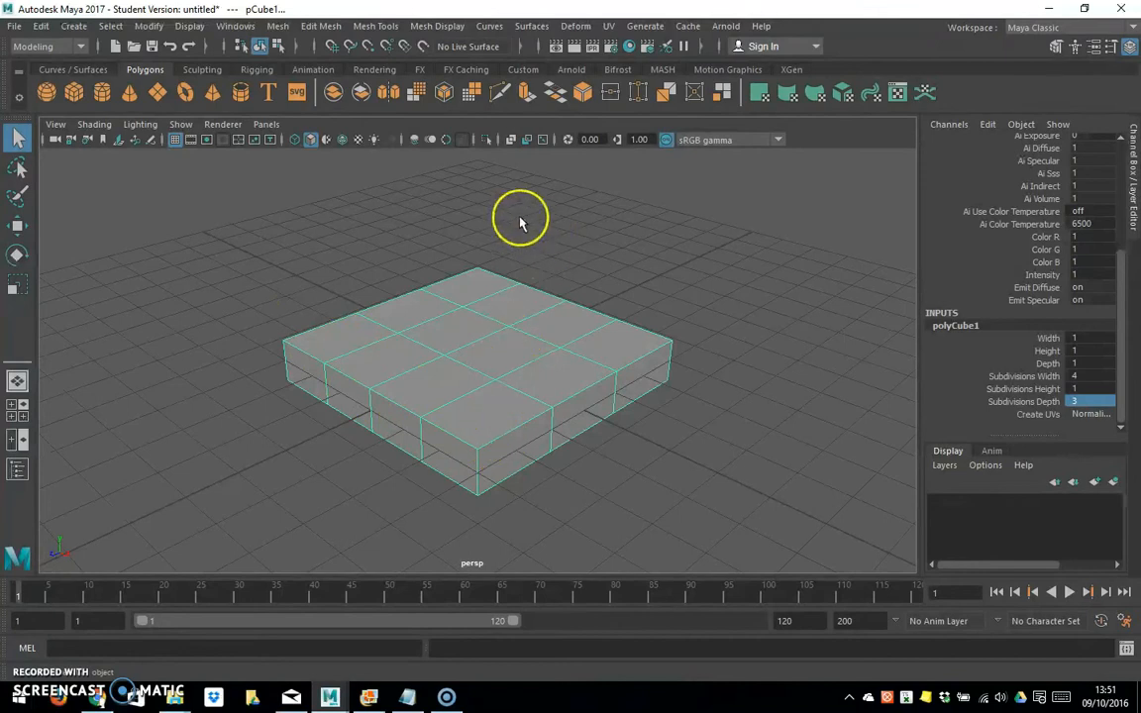
pyautogui.rightClick(440, 291)
pyautogui.moveTo(440, 288); pyautogui.dragTo(441, 199, button='right')
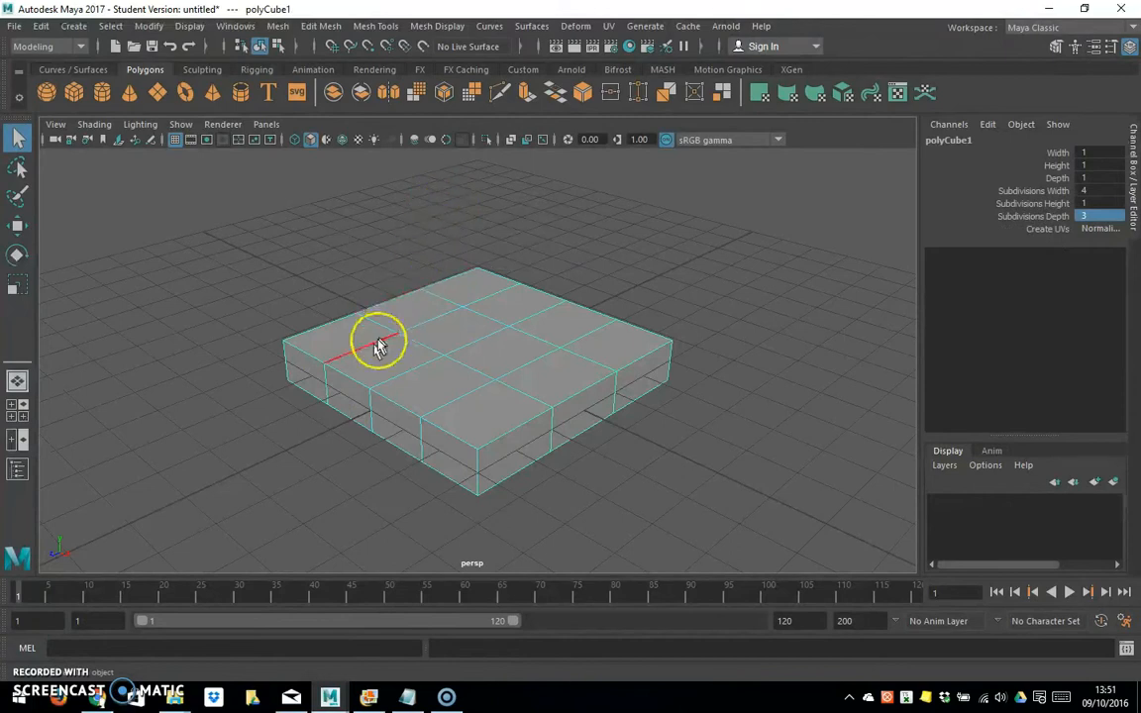
pyautogui.click(327, 378)
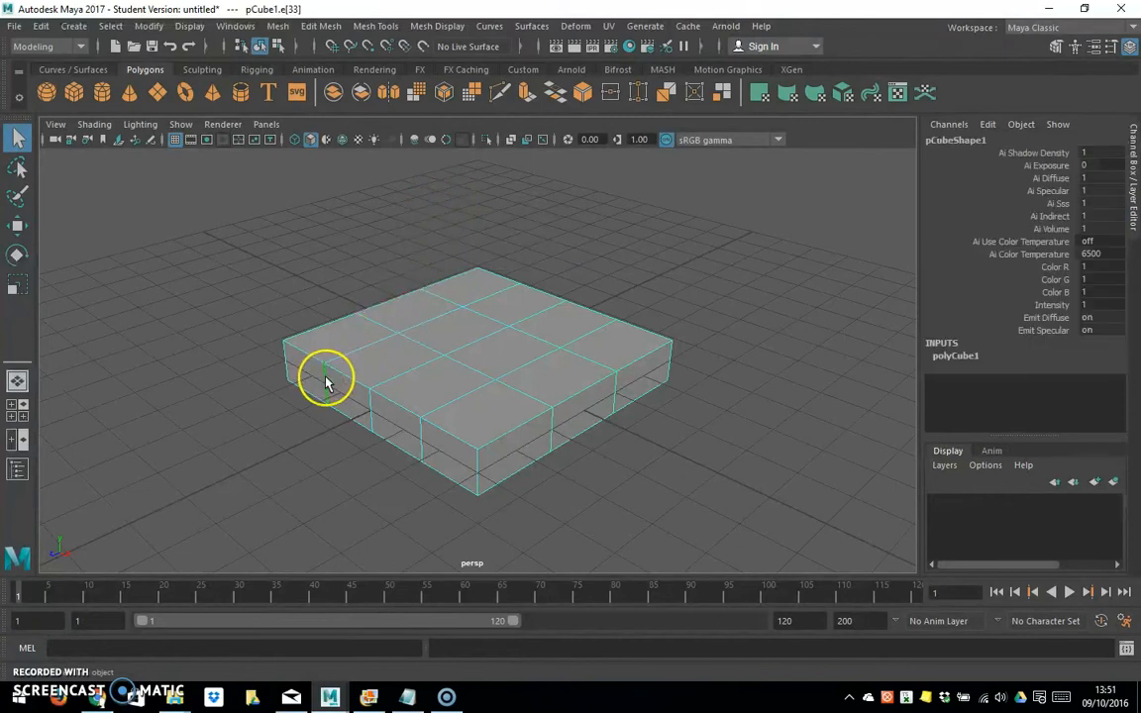
pyautogui.click(16, 226)
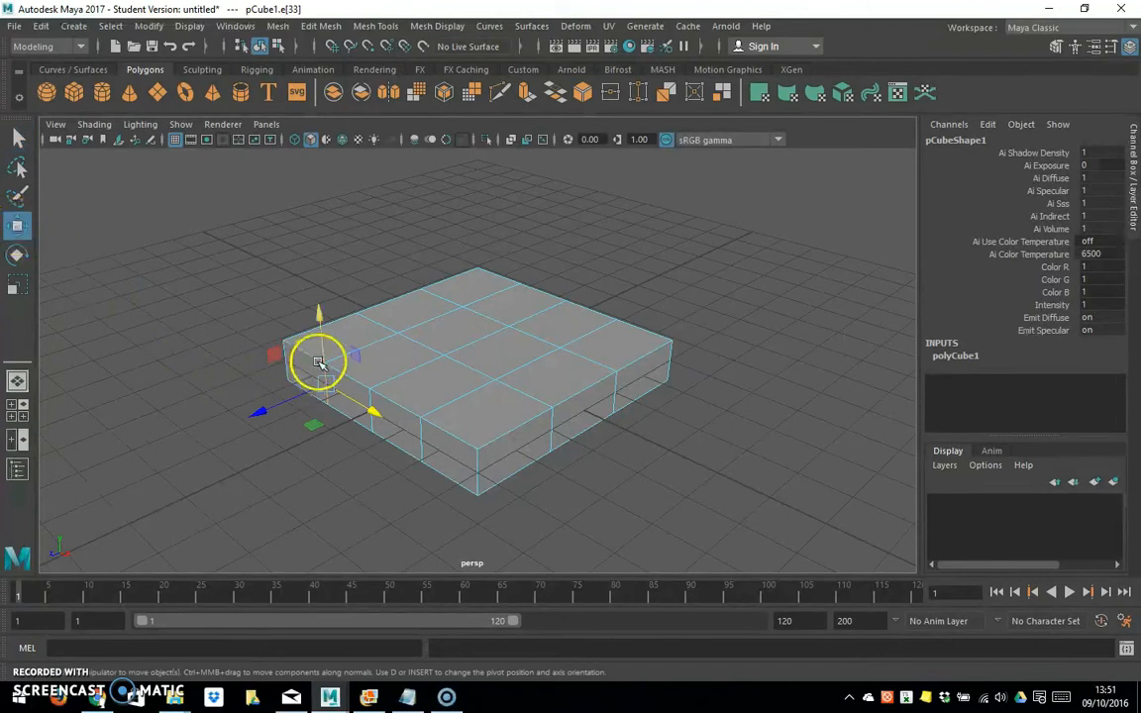
pyautogui.moveTo(263, 407); pyautogui.dragTo(233, 420)
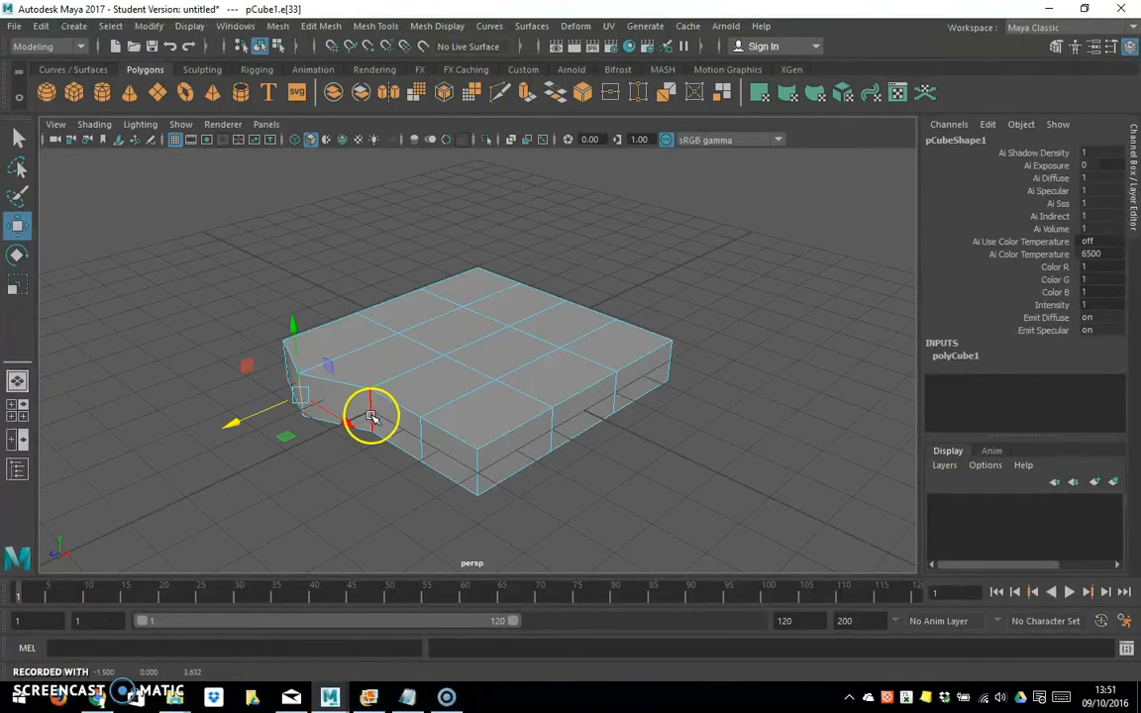
pyautogui.click(333, 427)
pyautogui.moveTo(333, 427); pyautogui.dragTo(264, 454)
# Move the third inner vertical edge outward along Z and both front corner edges slightly inward to round the block's front.
pyautogui.click(394, 452)
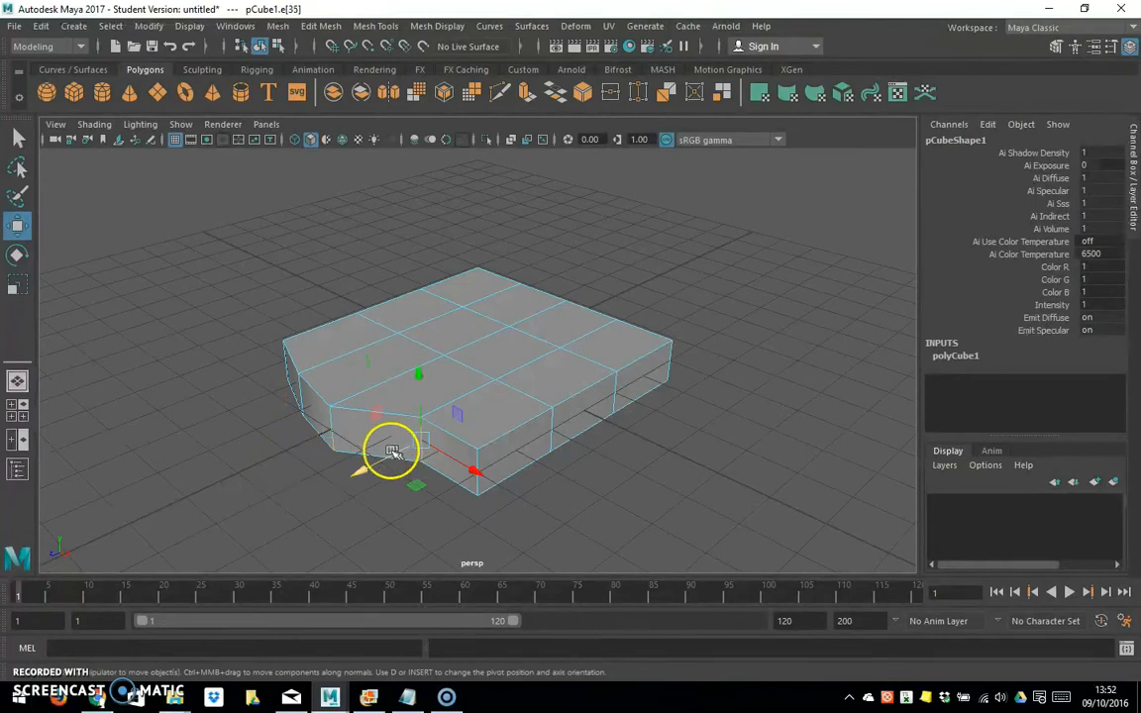
pyautogui.moveTo(365, 471); pyautogui.dragTo(334, 479)
pyautogui.click(479, 474)
pyautogui.moveTo(423, 502); pyautogui.dragTo(434, 495)
pyautogui.click(282, 362)
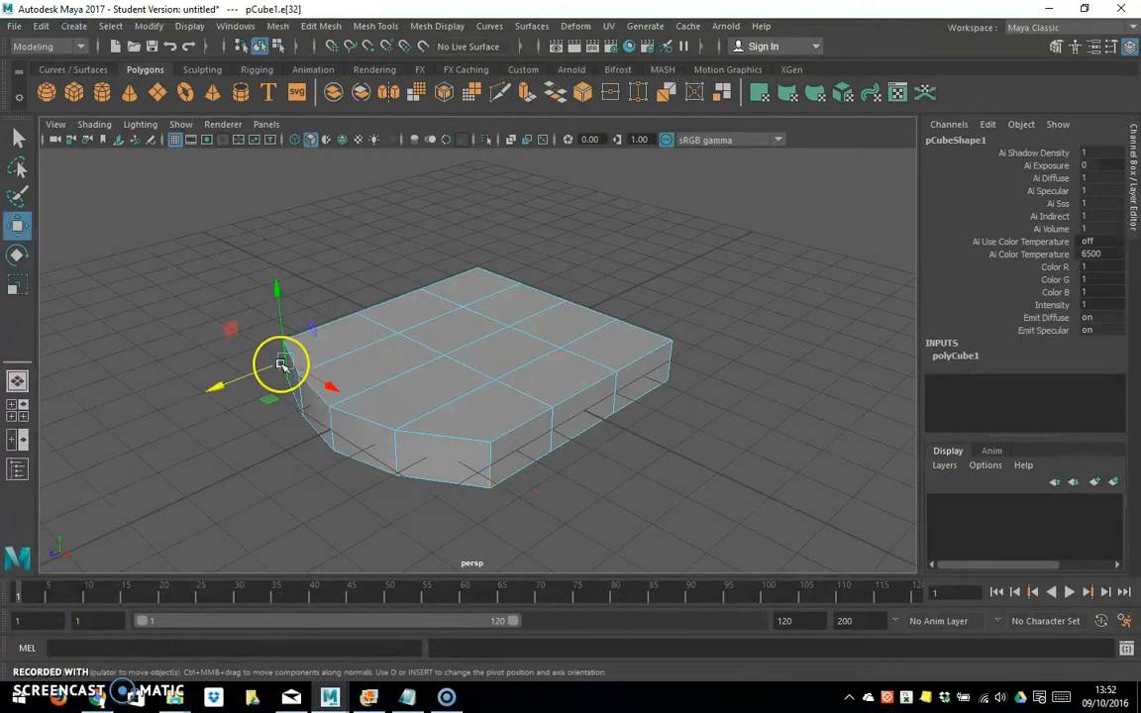
pyautogui.moveTo(224, 382); pyautogui.dragTo(238, 494)
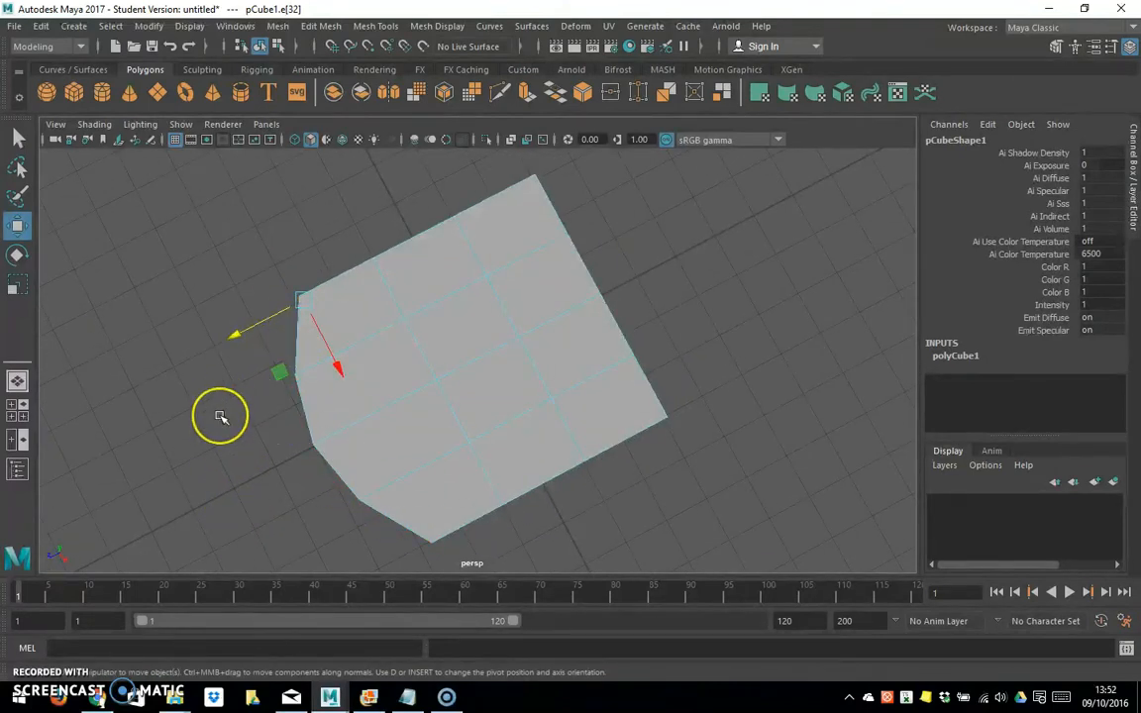
# In face mode, extrude the first face at the corner of the rounded front outward by about 1.65.
pyautogui.scroll(-2, 221, 418)
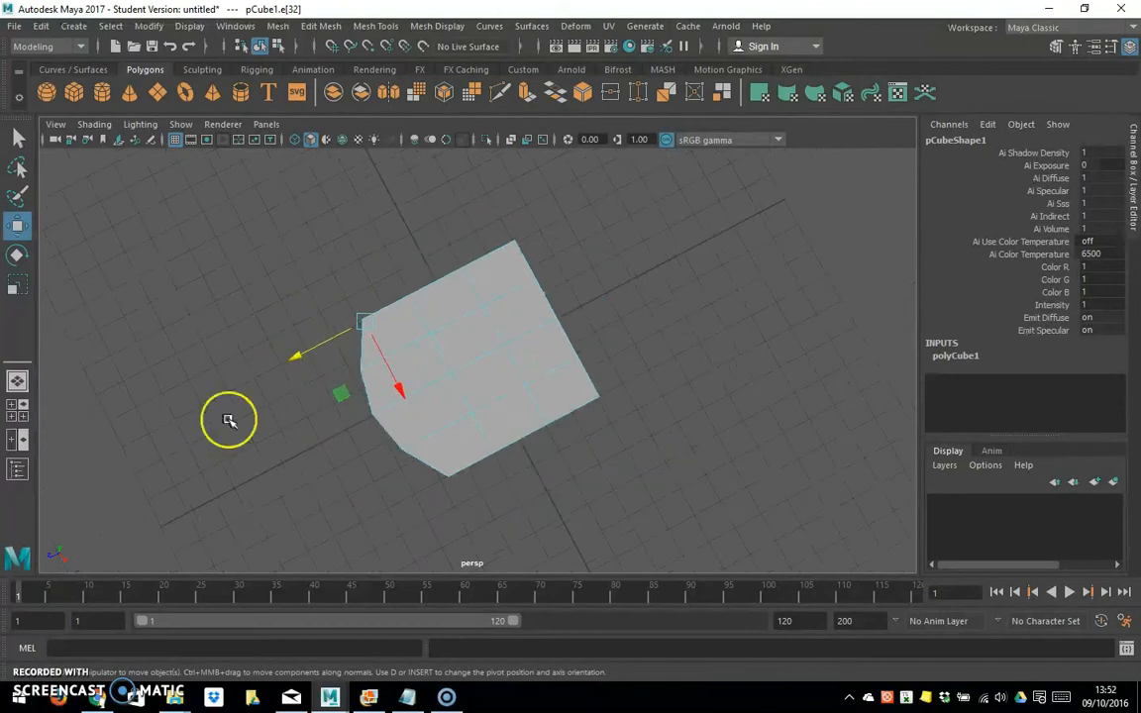
pyautogui.keyDown('alt'); pyautogui.moveTo(247, 428); pyautogui.dragTo(319, 347); pyautogui.keyUp('alt')
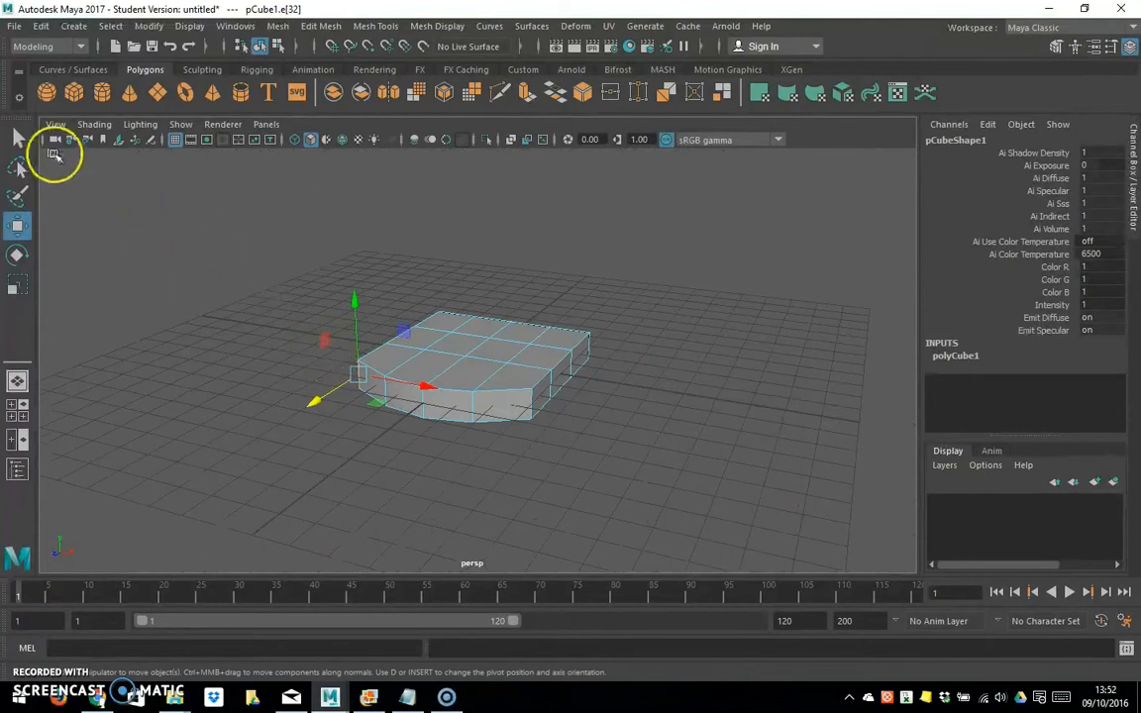
pyautogui.click(18, 138)
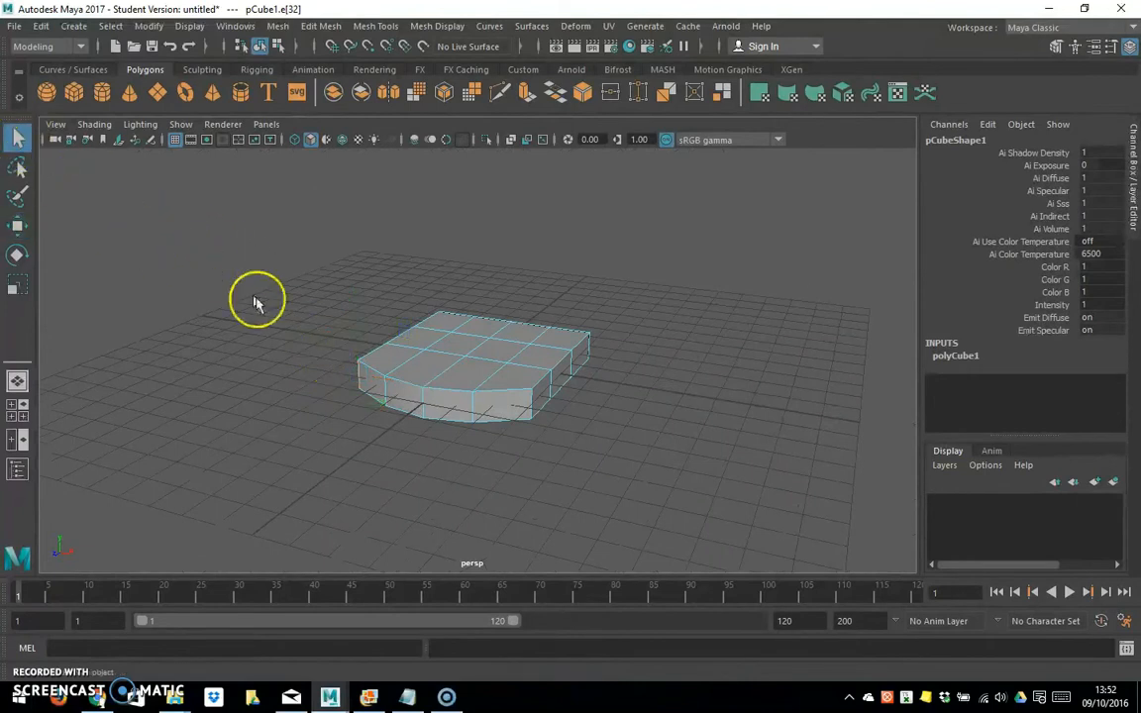
pyautogui.rightClick(368, 389)
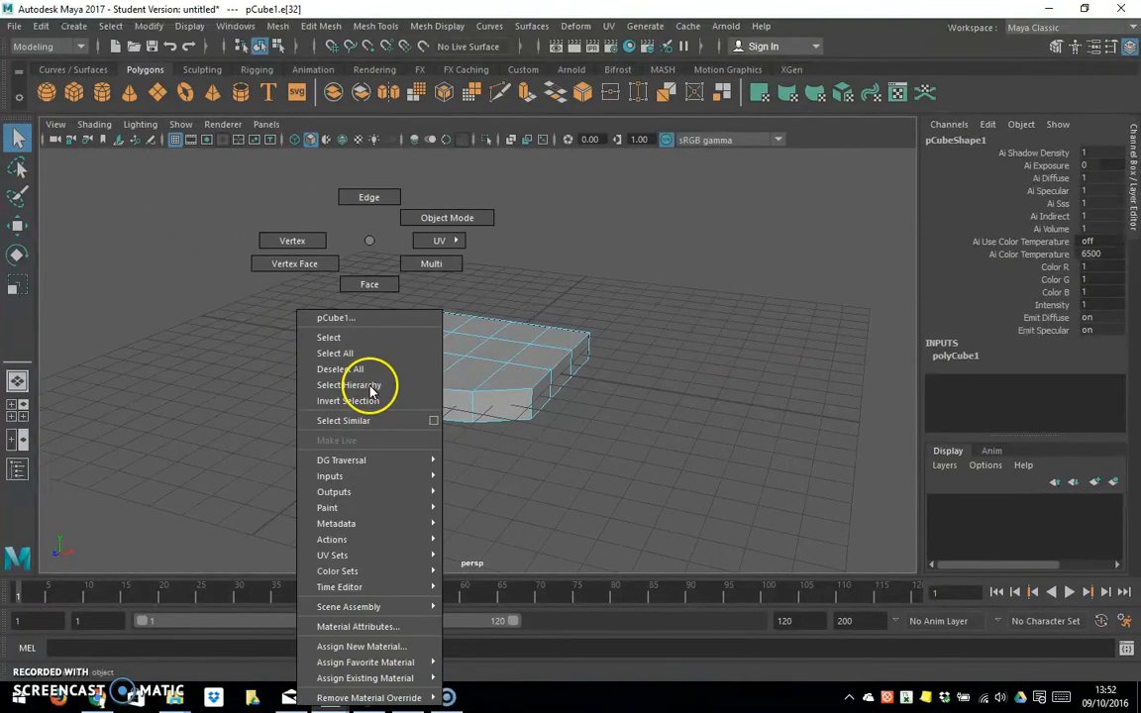
pyautogui.click(370, 301)
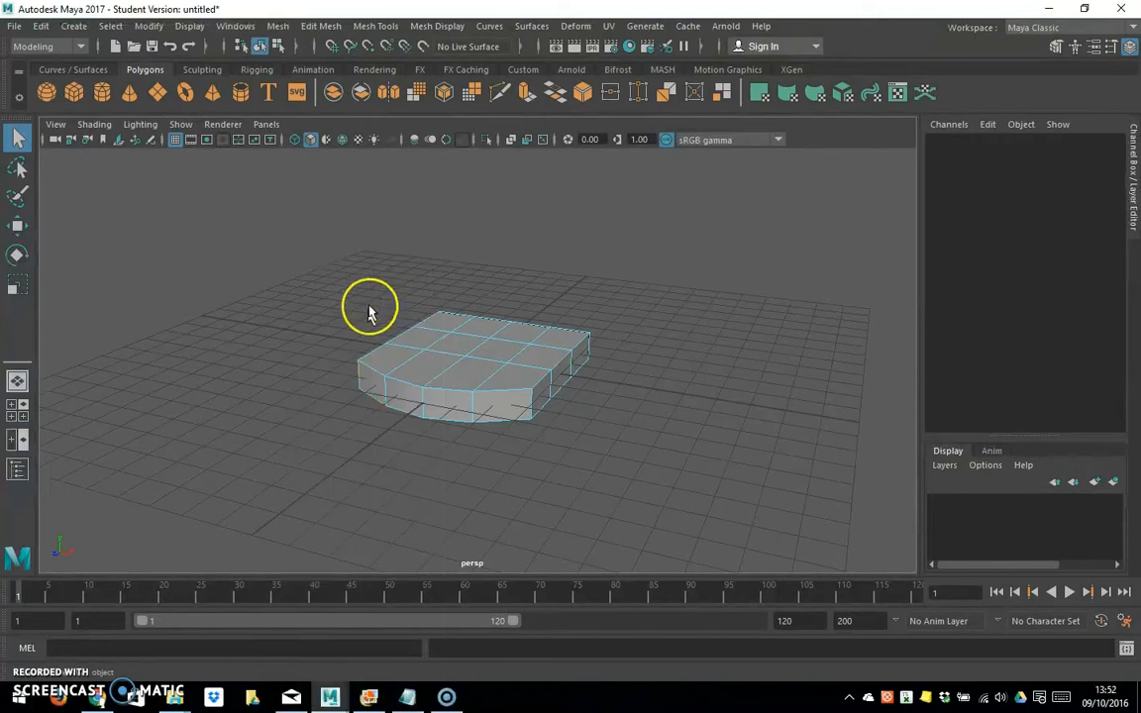
pyautogui.click(370, 392)
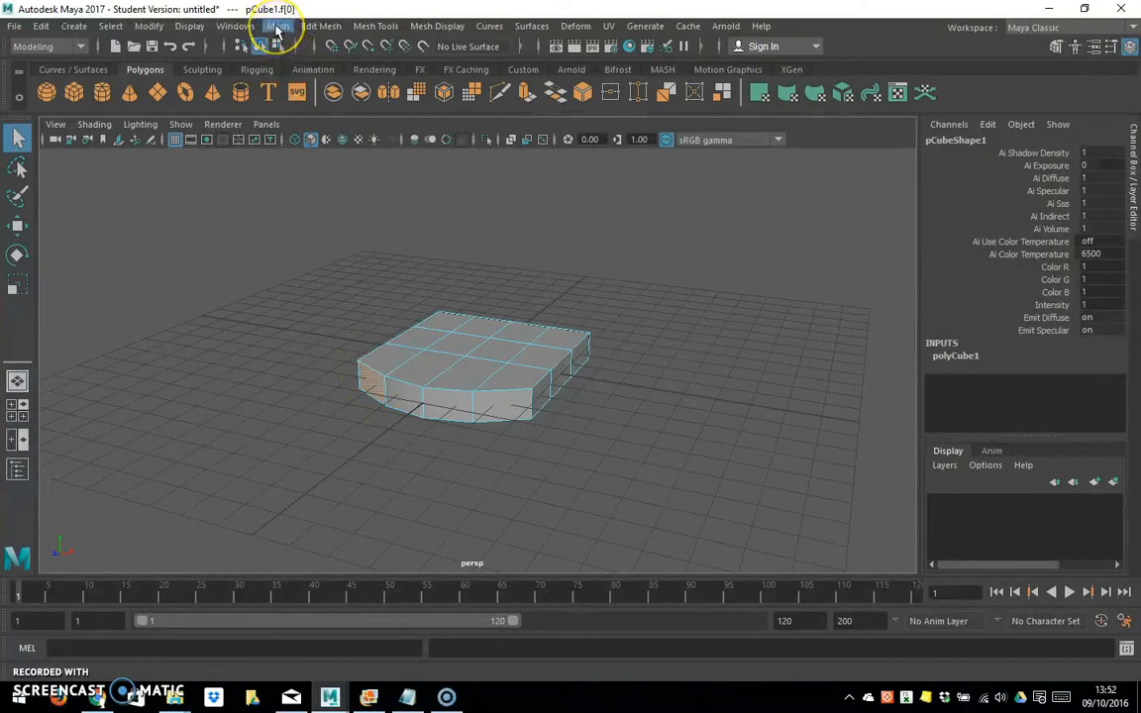
pyautogui.click(279, 28)
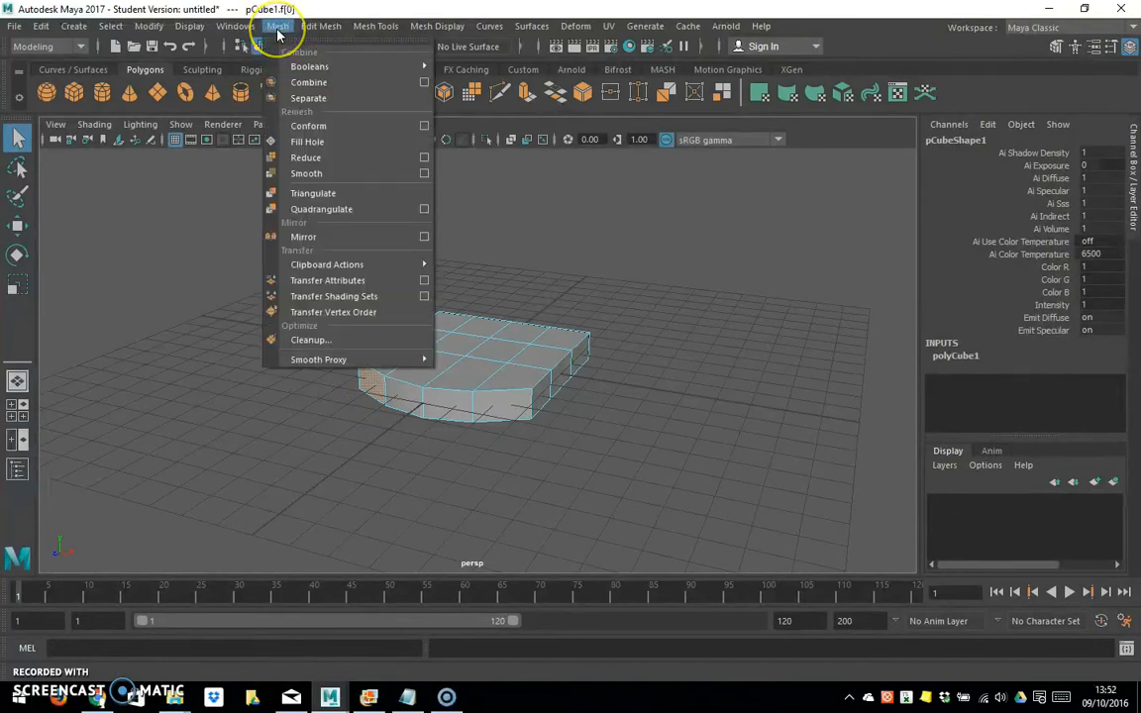
pyautogui.moveTo(303, 29)
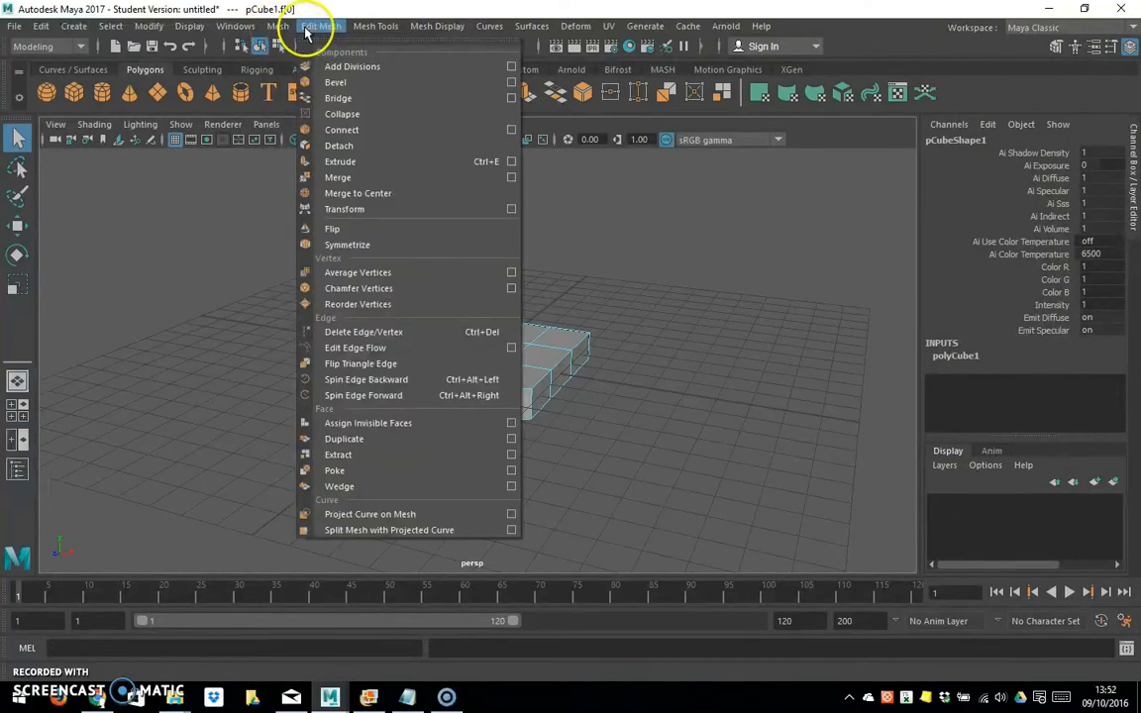
pyautogui.click(355, 161)
pyautogui.moveTo(324, 395); pyautogui.dragTo(273, 405)
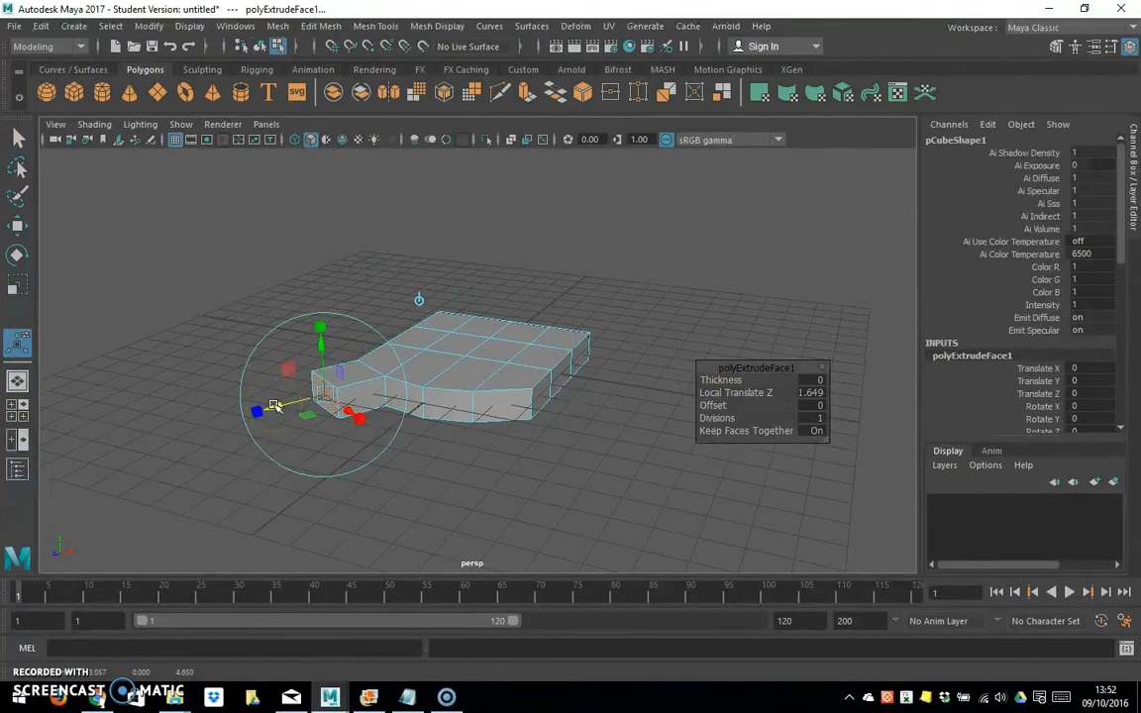
# Extrude the end face of the new segment outward twice more, by about 1.59 and then about 1.53.
pyautogui.click(17, 139)
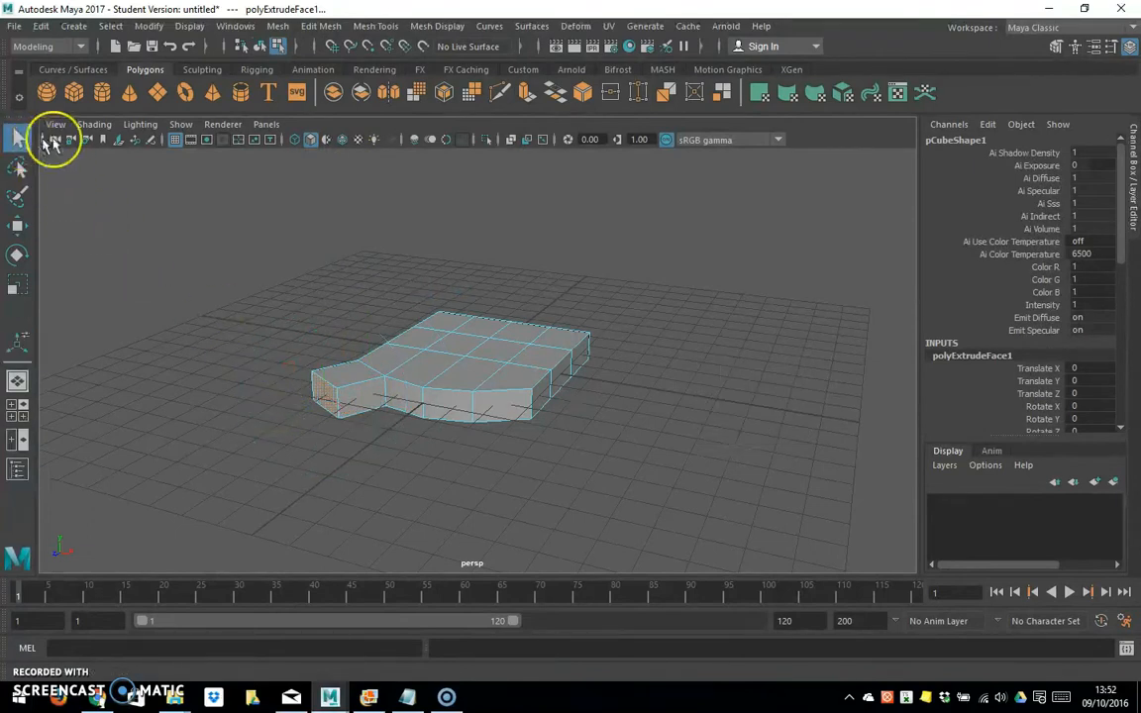
pyautogui.click(307, 25)
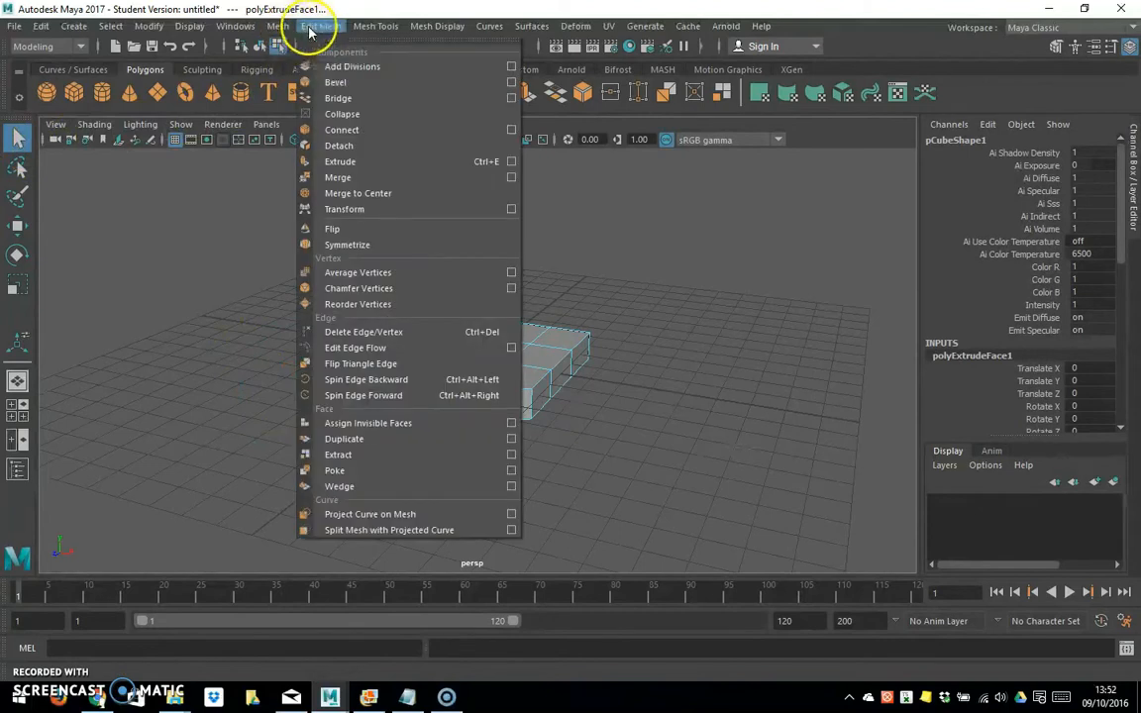
pyautogui.click(348, 165)
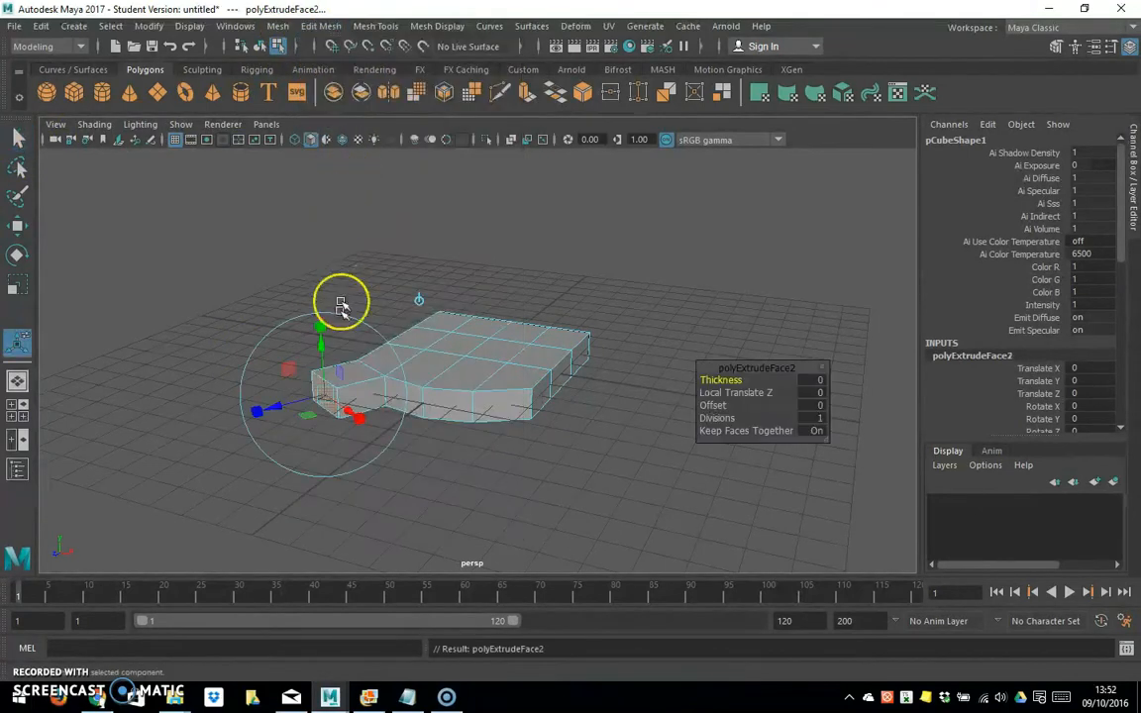
pyautogui.moveTo(275, 401); pyautogui.dragTo(224, 407)
pyautogui.click(325, 27)
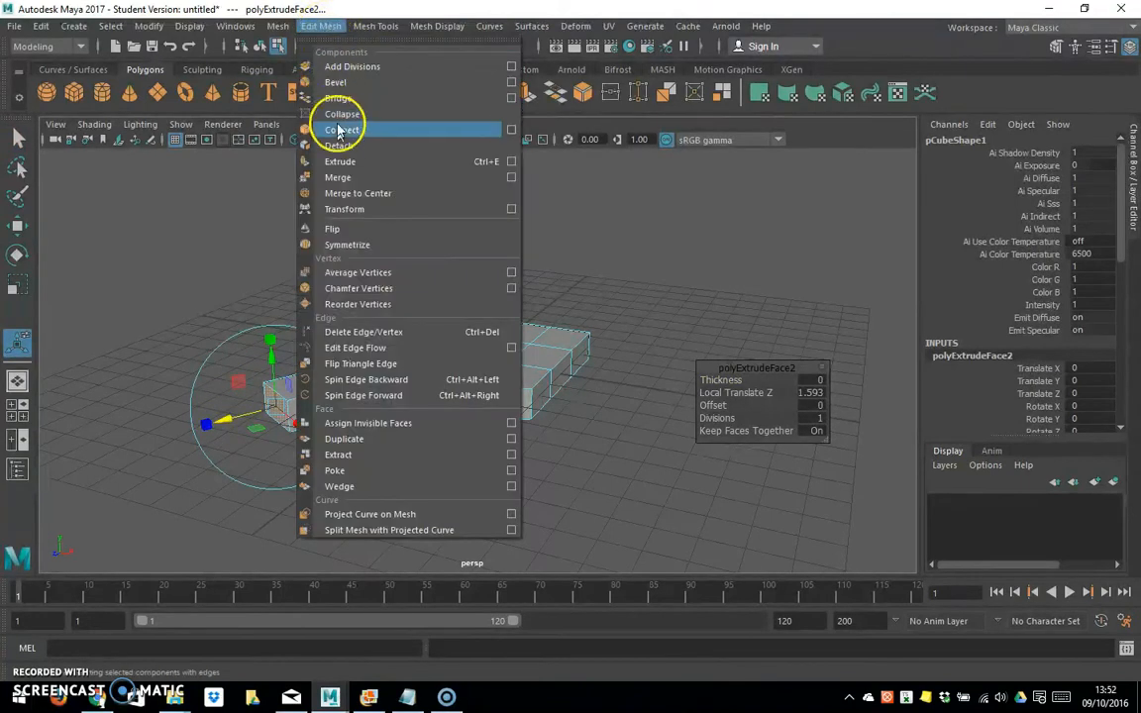
pyautogui.click(339, 160)
pyautogui.moveTo(228, 423); pyautogui.dragTo(168, 428)
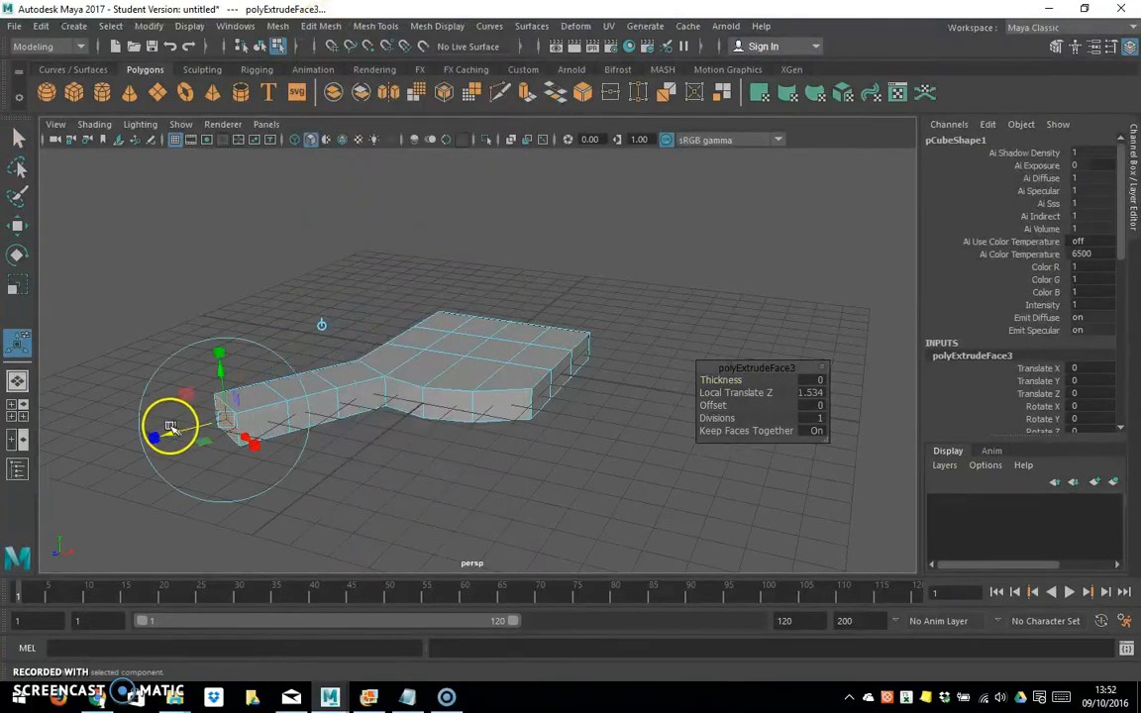
# Extrude the second face of the rounded front, beside the three-segment finger, outward by about 2.1.
pyautogui.click(407, 403)
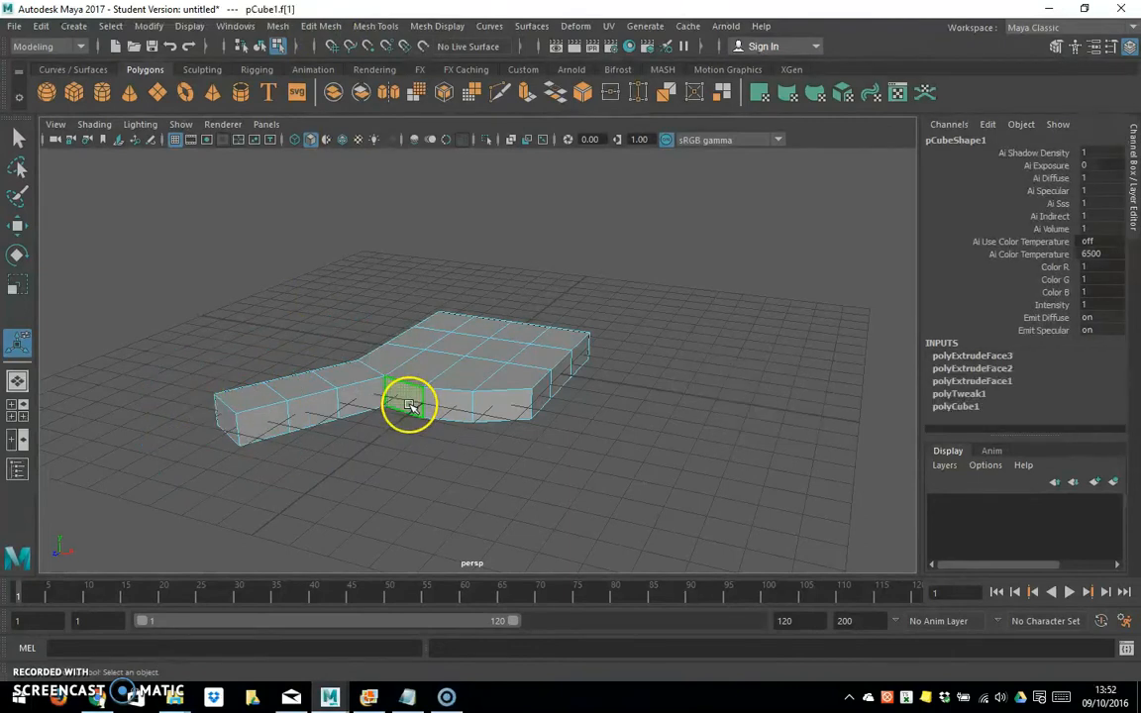
pyautogui.click(329, 27)
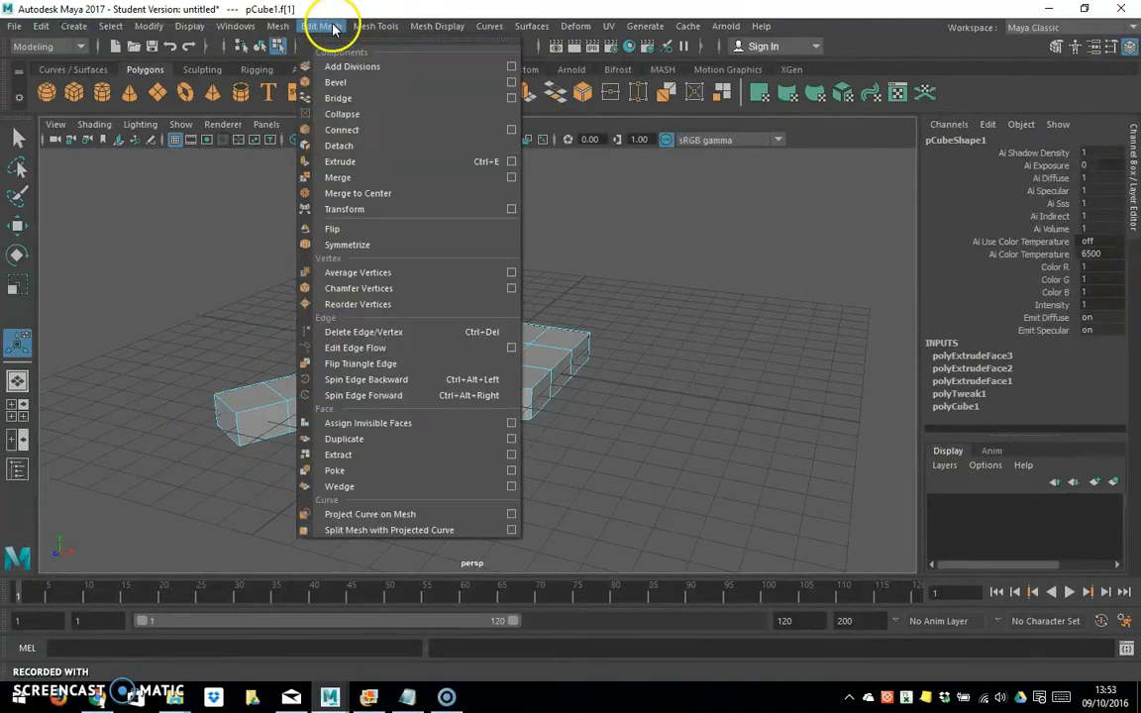
pyautogui.click(376, 161)
pyautogui.moveTo(368, 414); pyautogui.dragTo(317, 445)
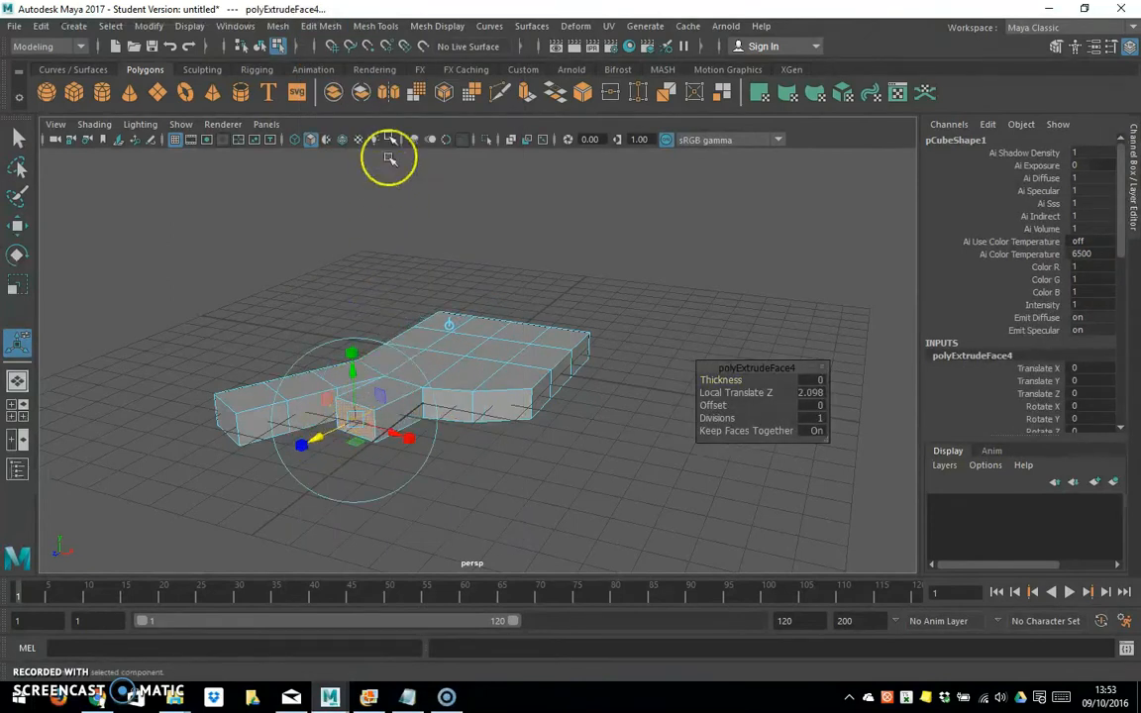
# Extrude the end face of the second finger outward twice more, the first time by about 1.68.
pyautogui.click(325, 27)
pyautogui.click(355, 163)
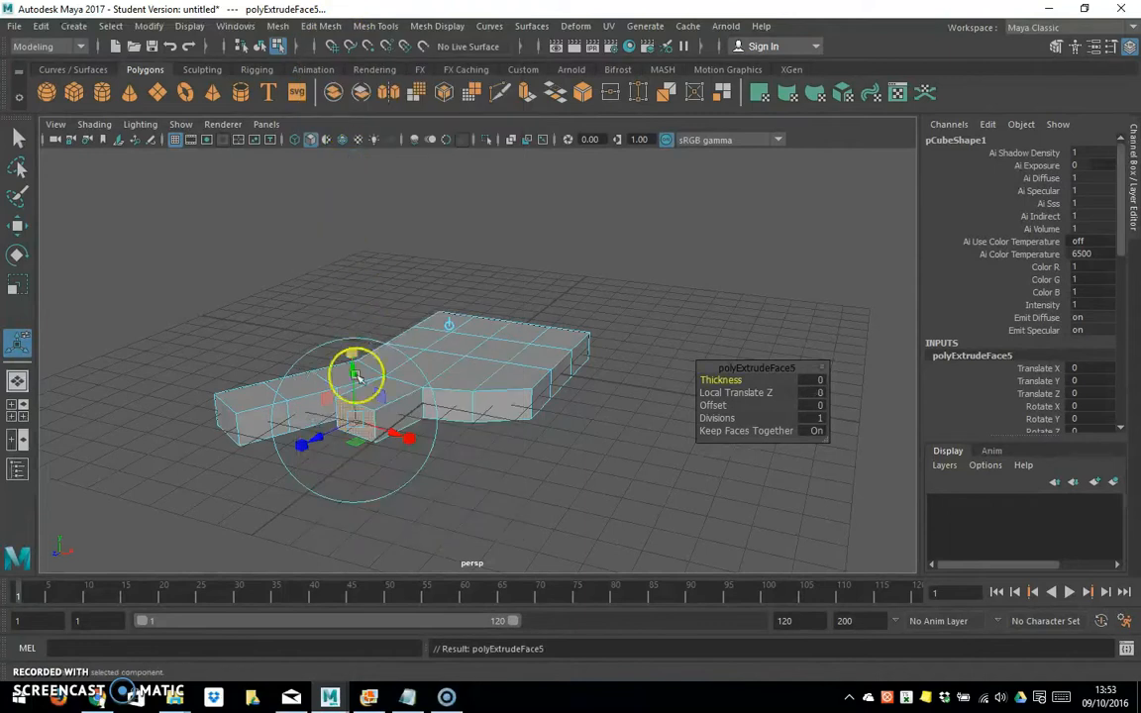
pyautogui.moveTo(276, 458); pyautogui.dragTo(272, 460)
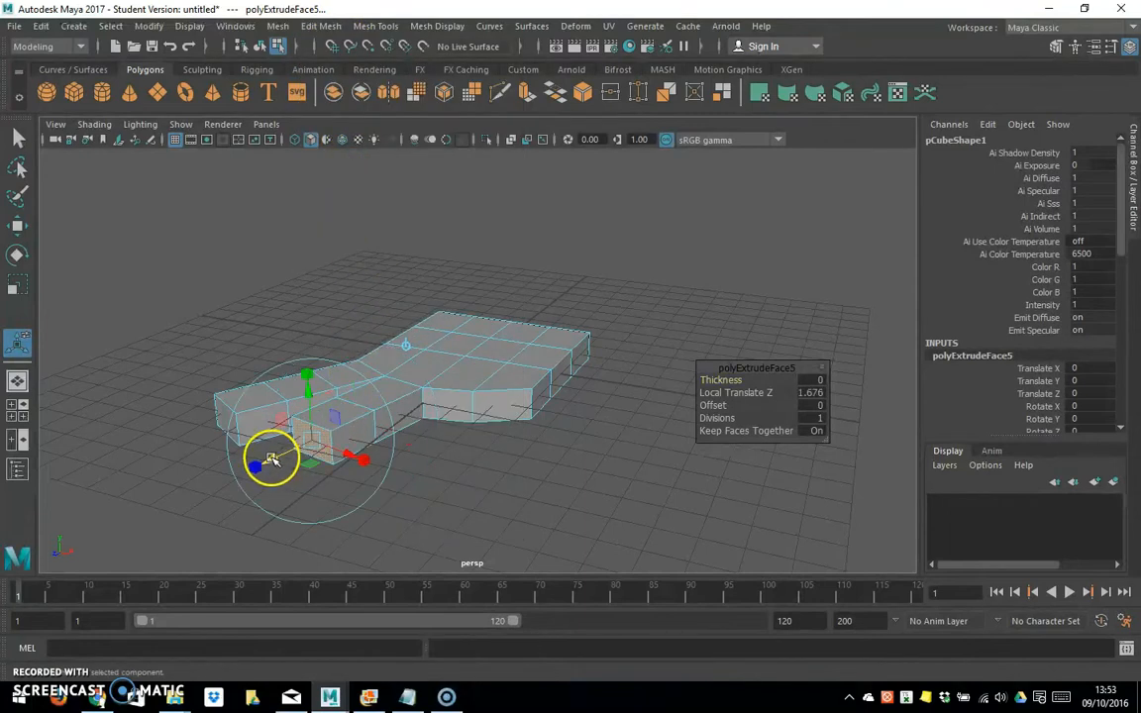
pyautogui.click(325, 28)
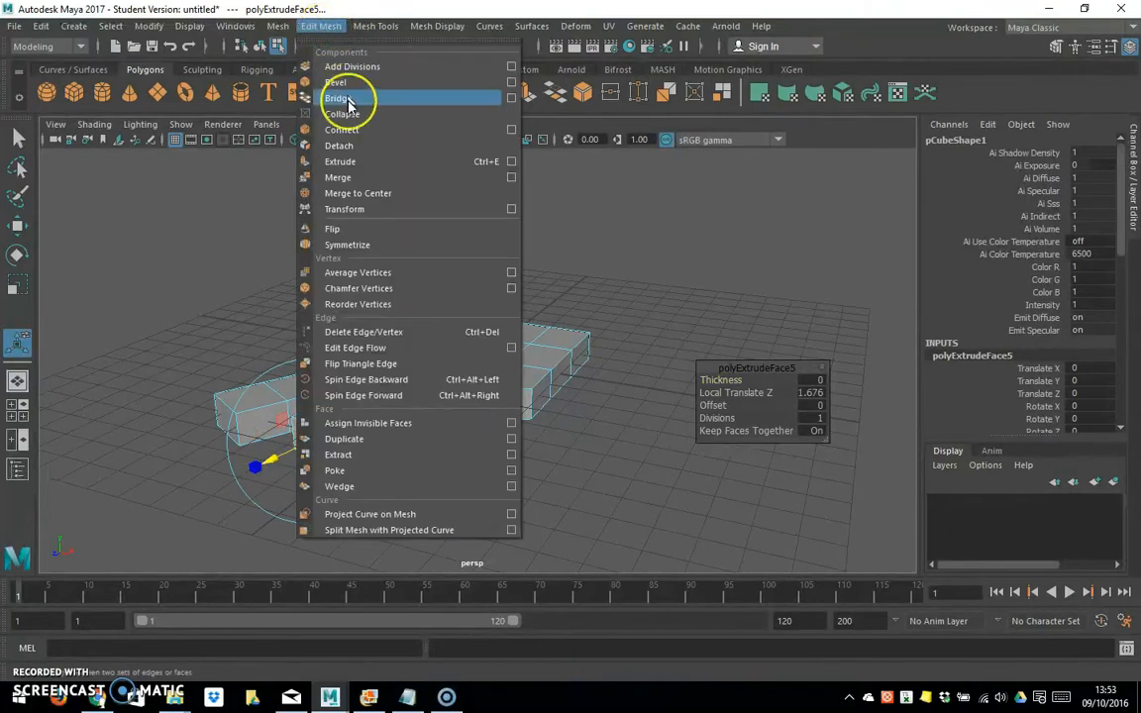
pyautogui.click(349, 161)
pyautogui.moveTo(273, 455); pyautogui.dragTo(224, 473)
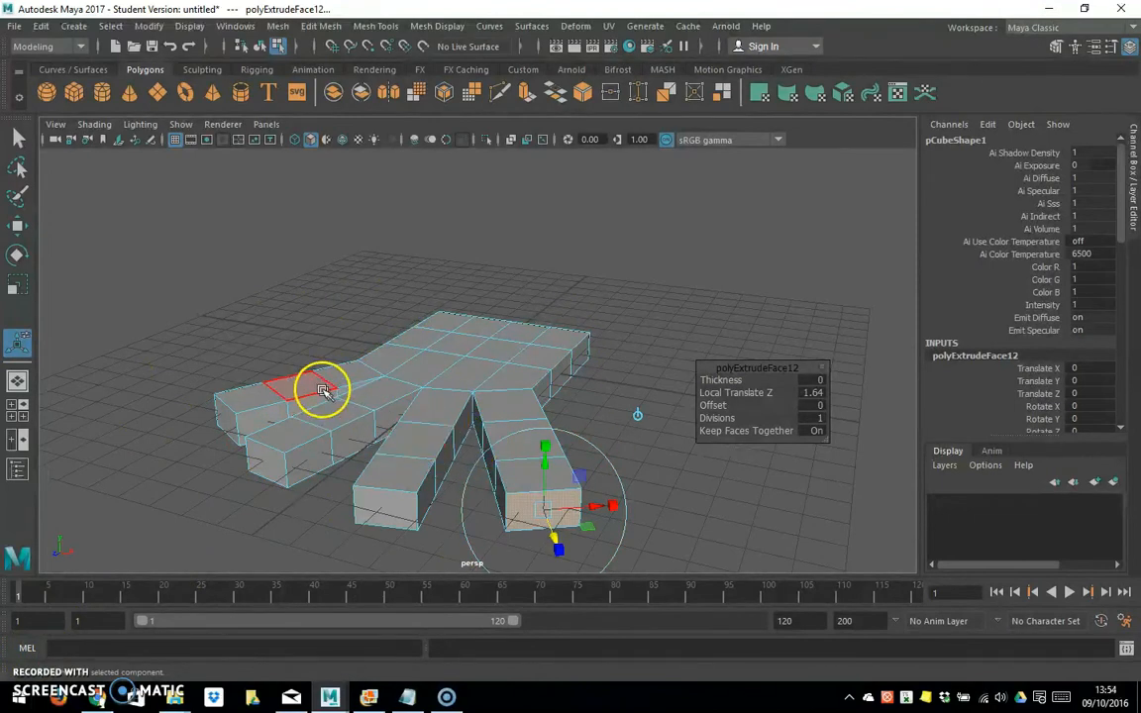
# Extrude the palm's side face near the fingers by about 1.64 as a thumb base and shift its end toward the fingers.
pyautogui.click(566, 377)
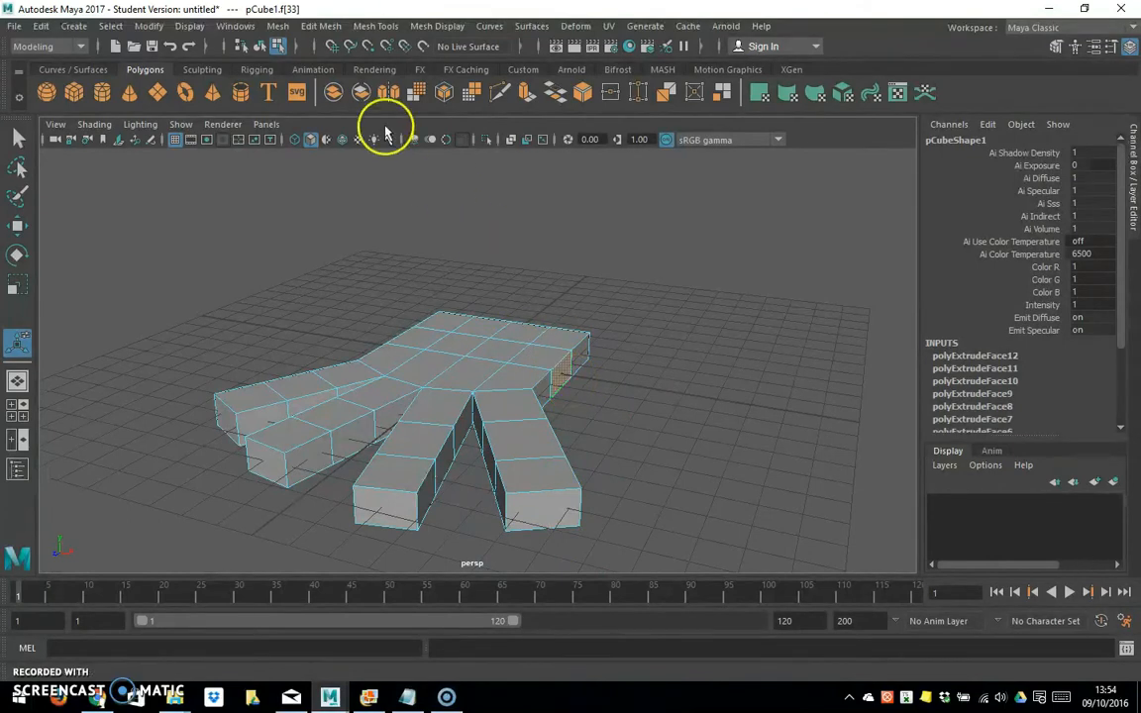
pyautogui.click(322, 26)
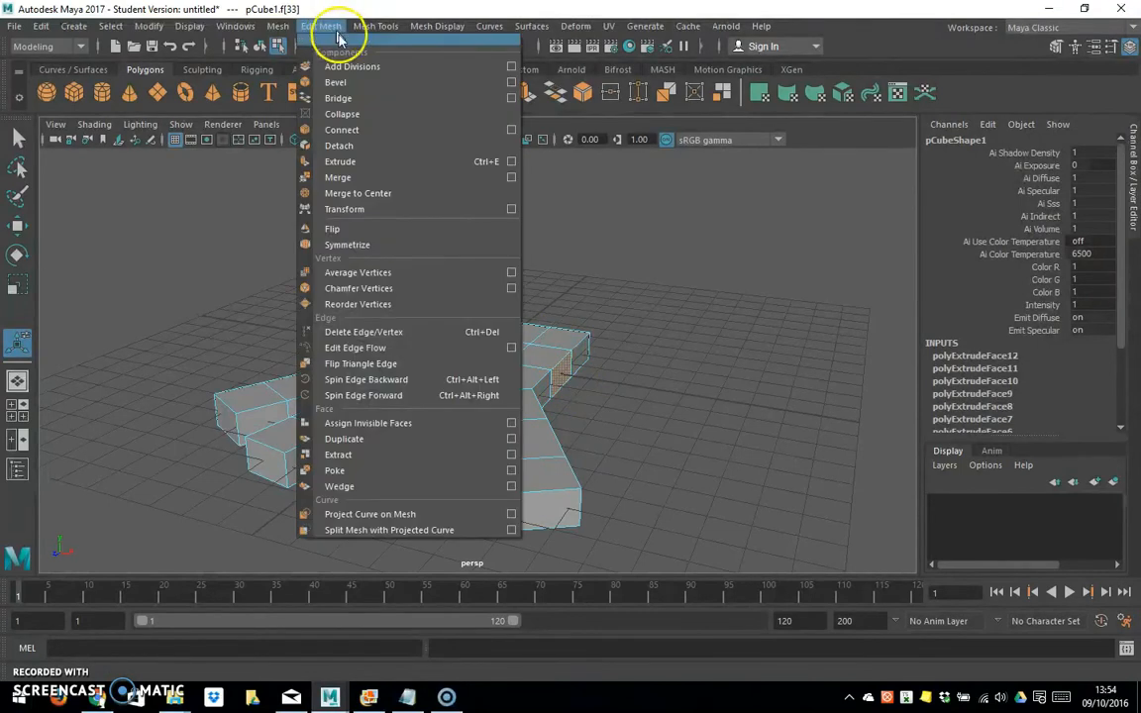
pyautogui.click(342, 161)
pyautogui.moveTo(628, 379); pyautogui.dragTo(660, 396)
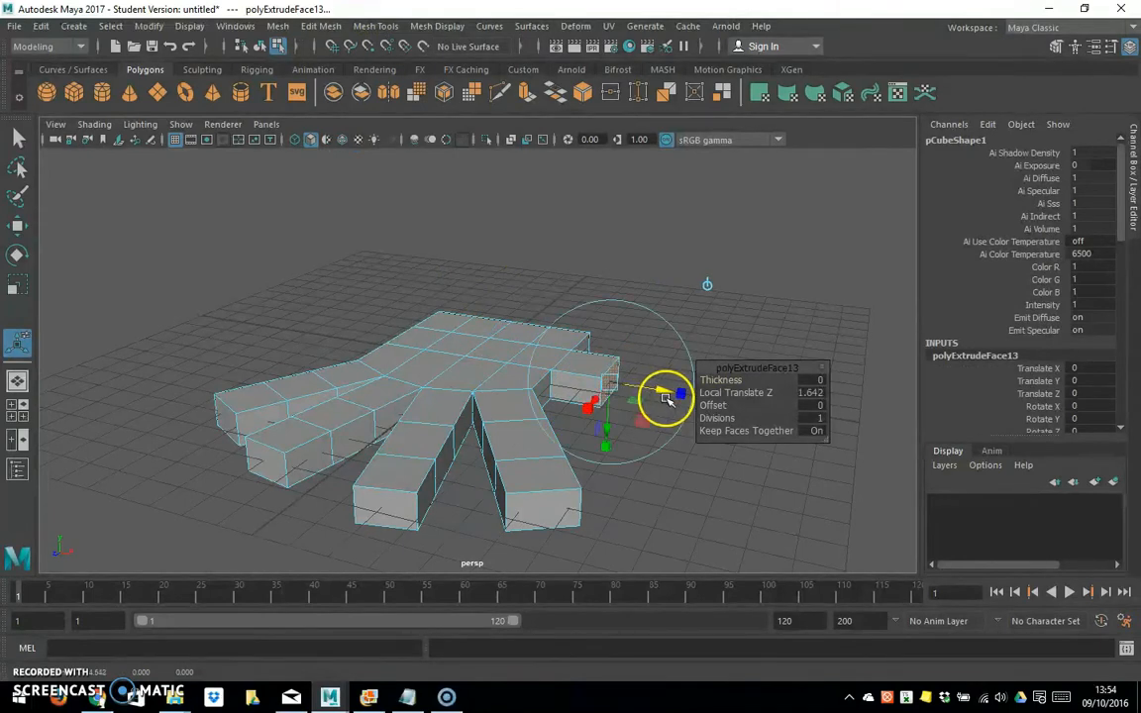
pyautogui.moveTo(607, 408); pyautogui.dragTo(577, 422)
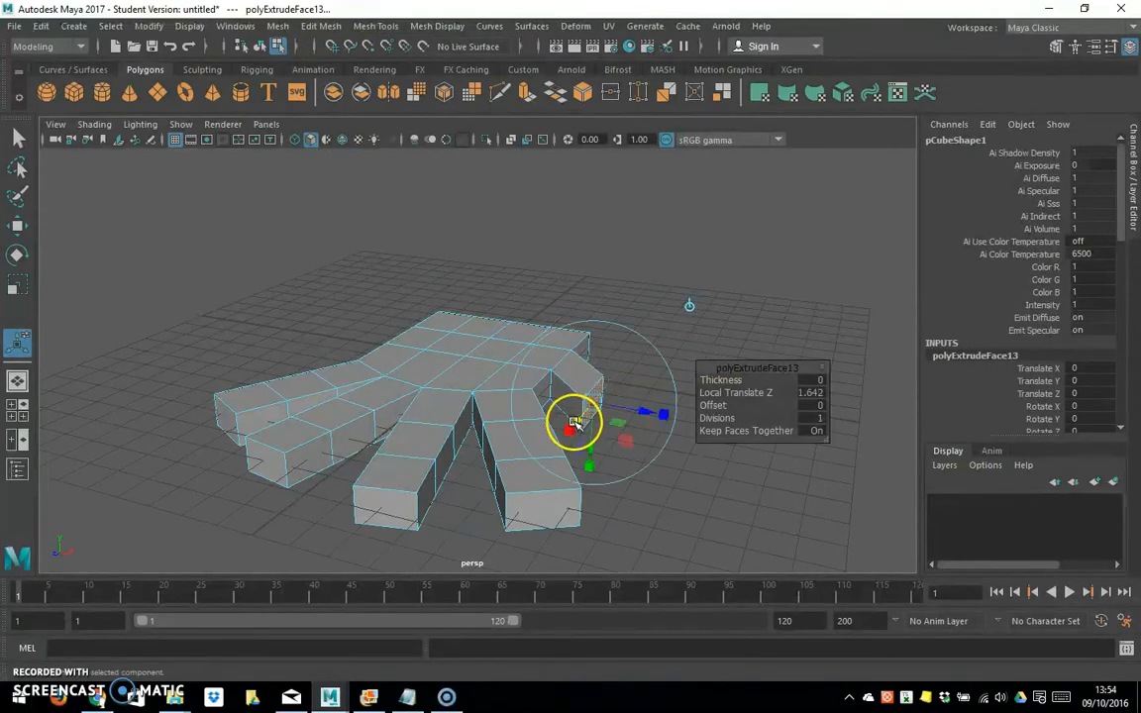
# Extrude the thumb's end face by about 1.11, angled toward the fingers, and scale the tip face down slightly.
pyautogui.click(307, 28)
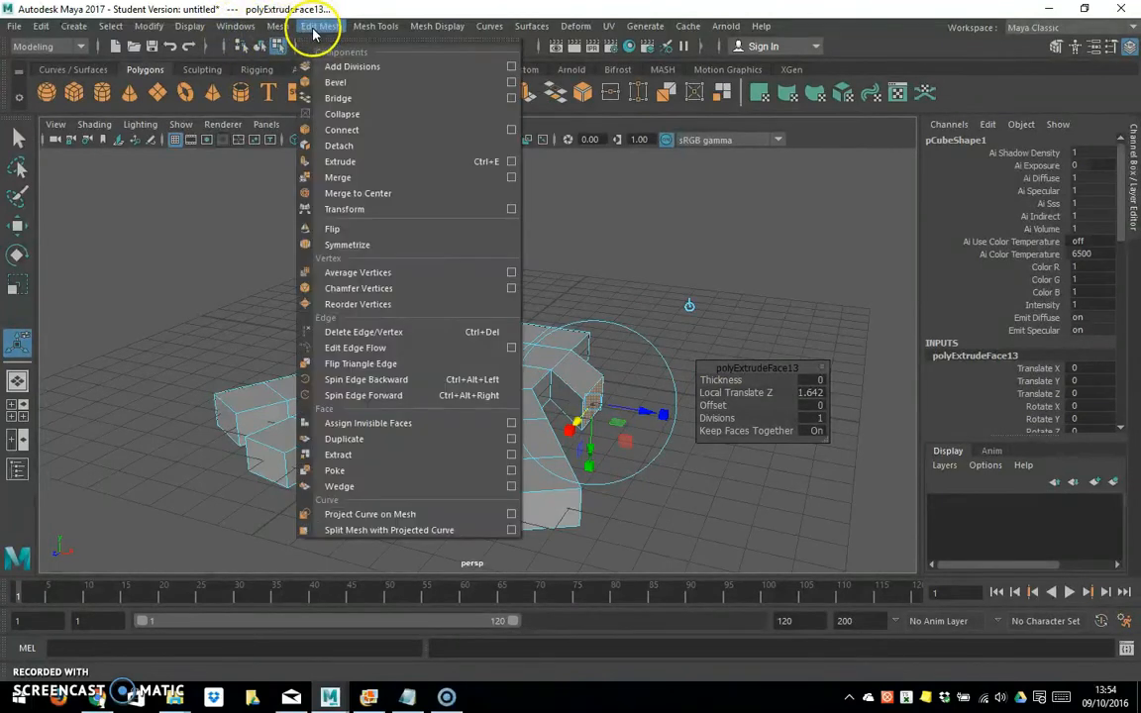
pyautogui.click(354, 165)
pyautogui.moveTo(644, 412); pyautogui.dragTo(614, 453)
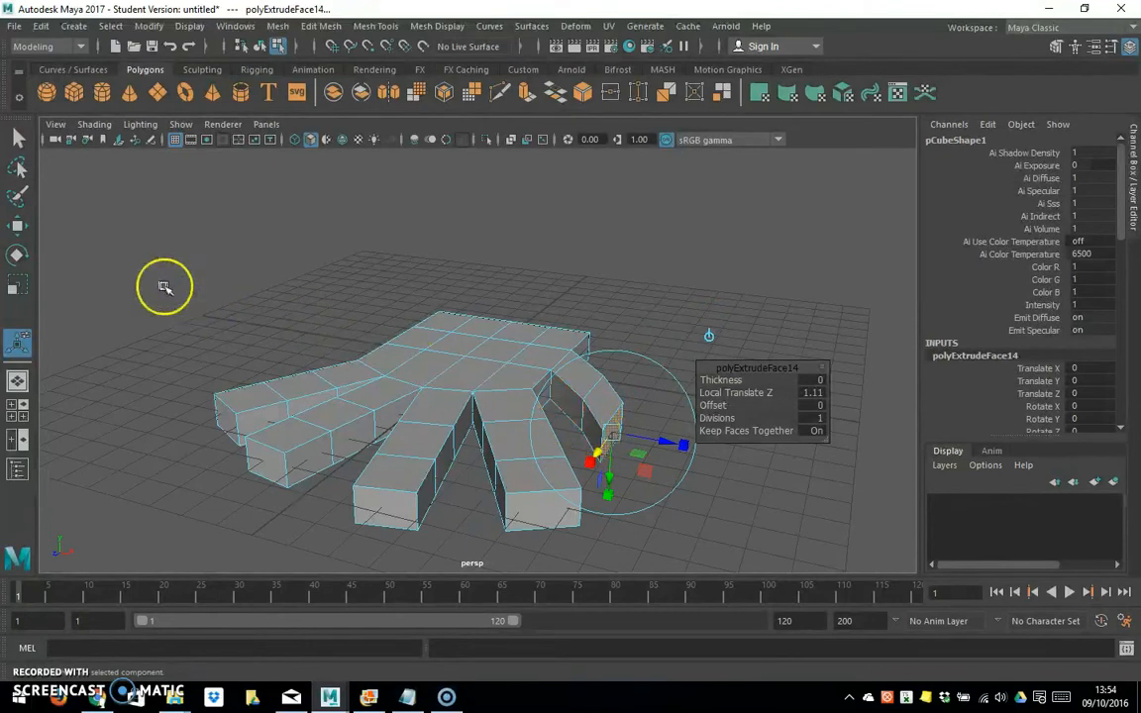
pyautogui.click(16, 287)
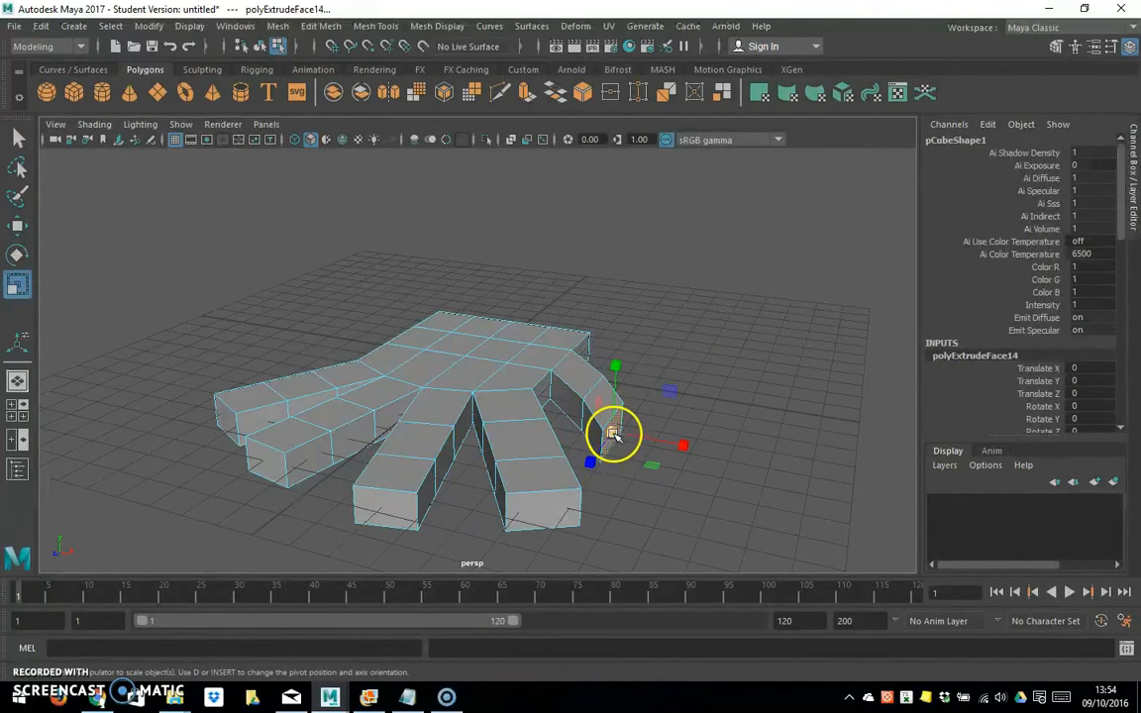
pyautogui.moveTo(618, 436); pyautogui.dragTo(613, 433)
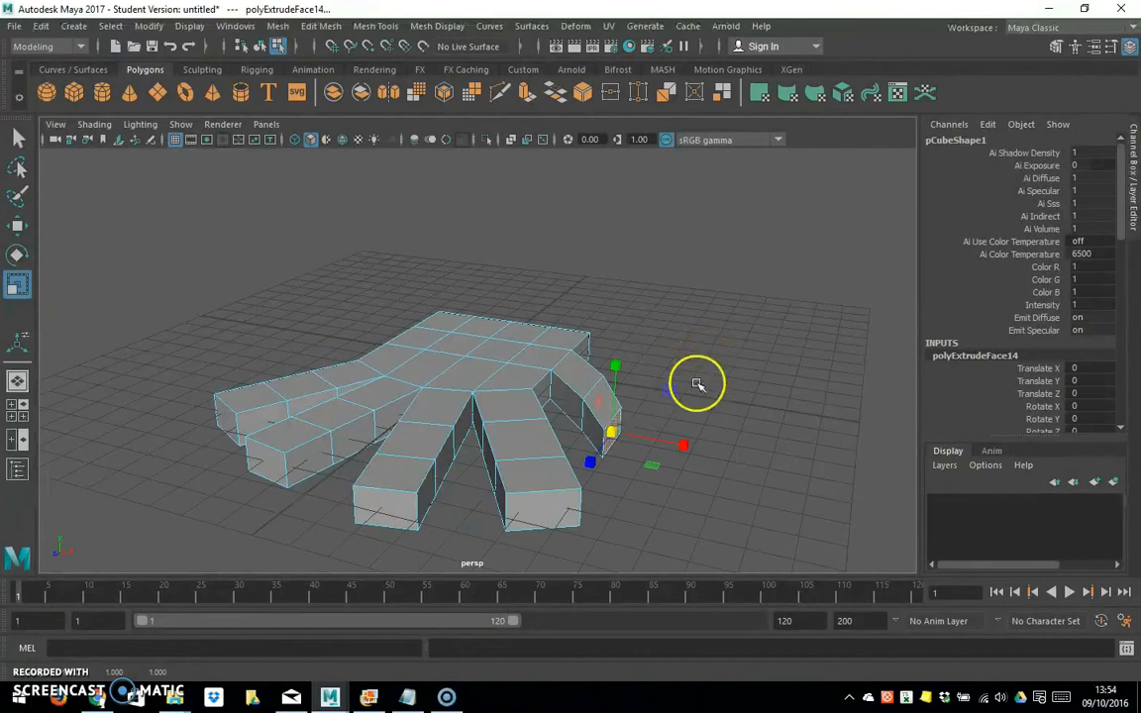
pyautogui.keyDown('alt'); pyautogui.moveTo(680, 376); pyautogui.dragTo(616, 359); pyautogui.keyUp('alt')
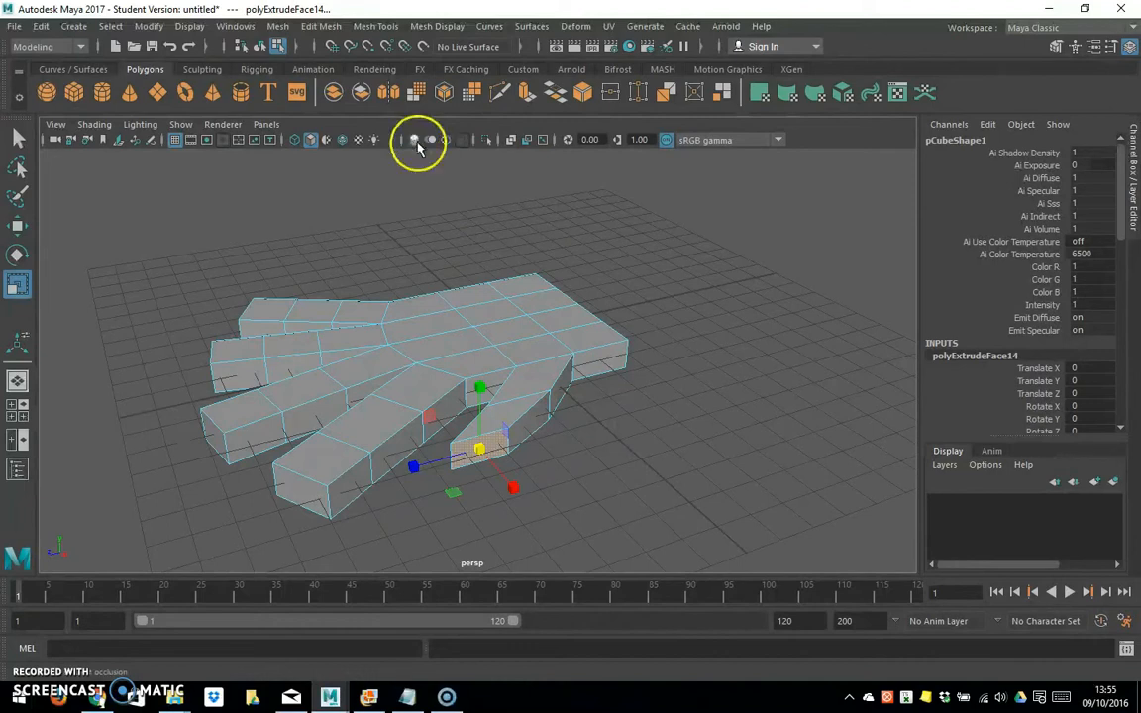
# Show the perspective view in wireframe, return the hand to object mode and deselect it.
pyautogui.click(295, 140)
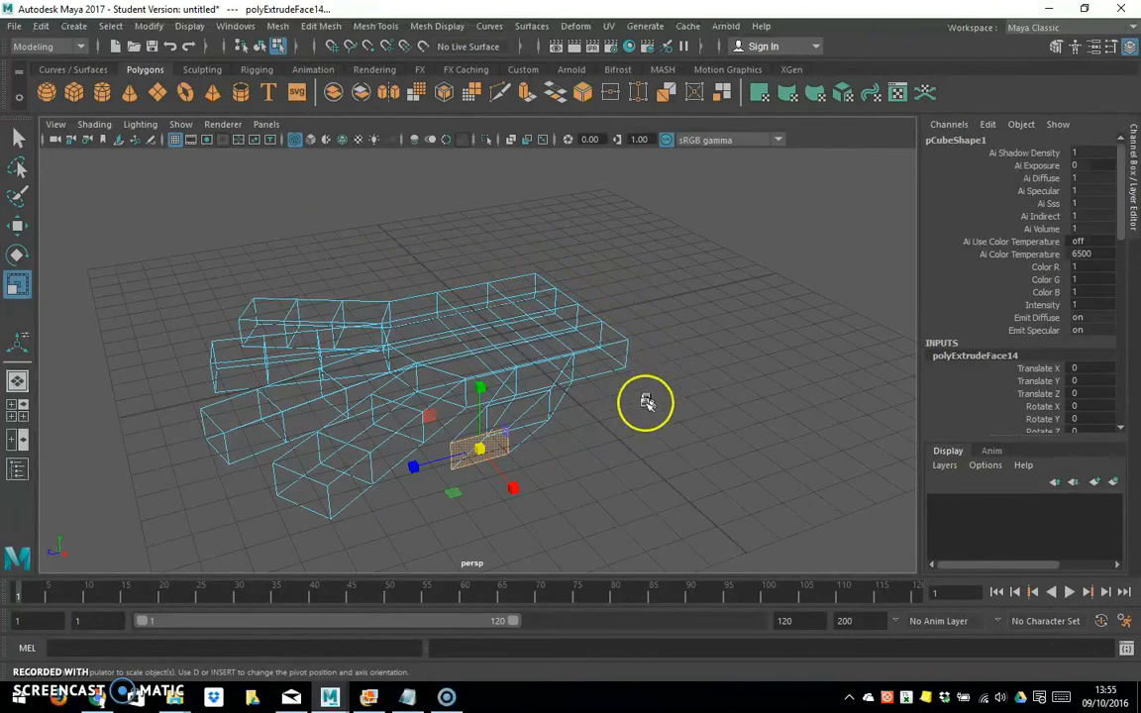
pyautogui.click(17, 138)
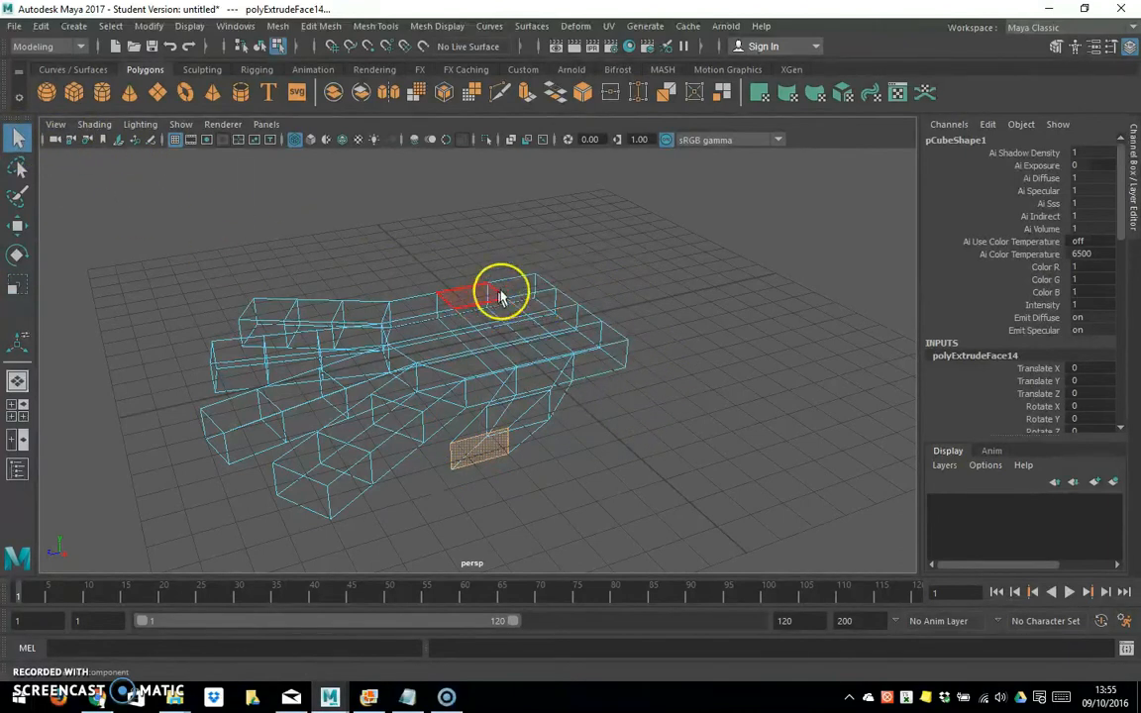
pyautogui.moveTo(611, 240); pyautogui.dragTo(661, 226, button='right')
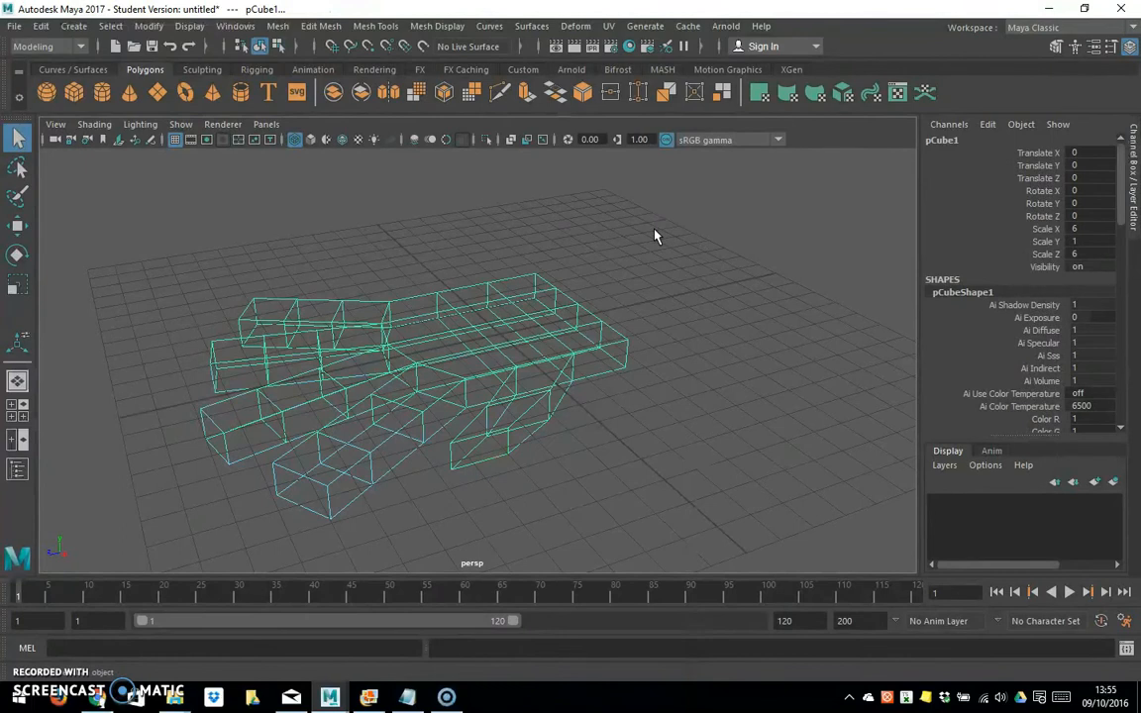
pyautogui.click(607, 442)
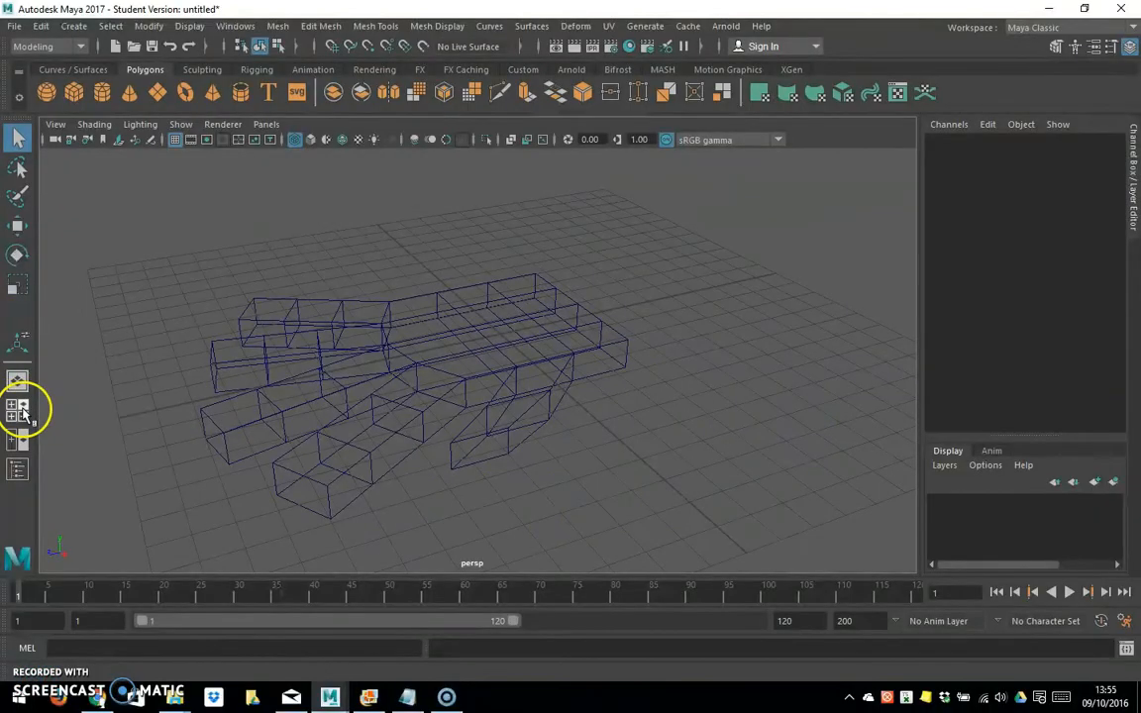
# Switch to the four-view layout, enlarge the top view to fit the whole hand, and display it in wireframe.
pyautogui.click(33, 381)
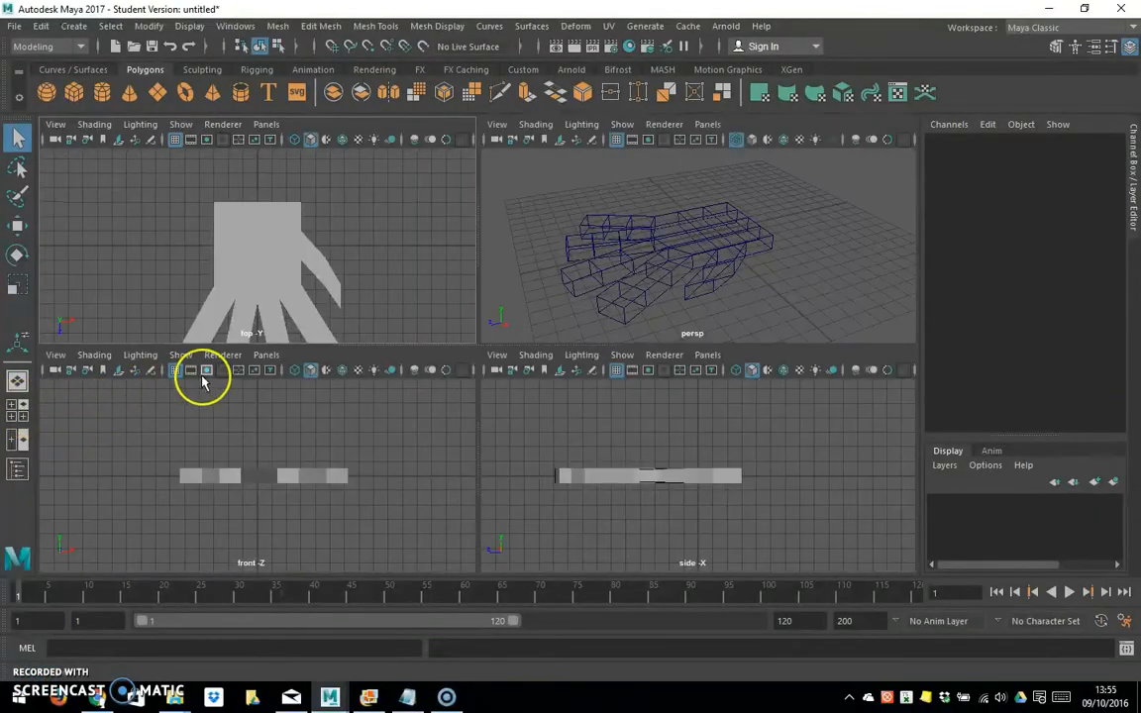
pyautogui.moveTo(349, 344); pyautogui.dragTo(358, 498)
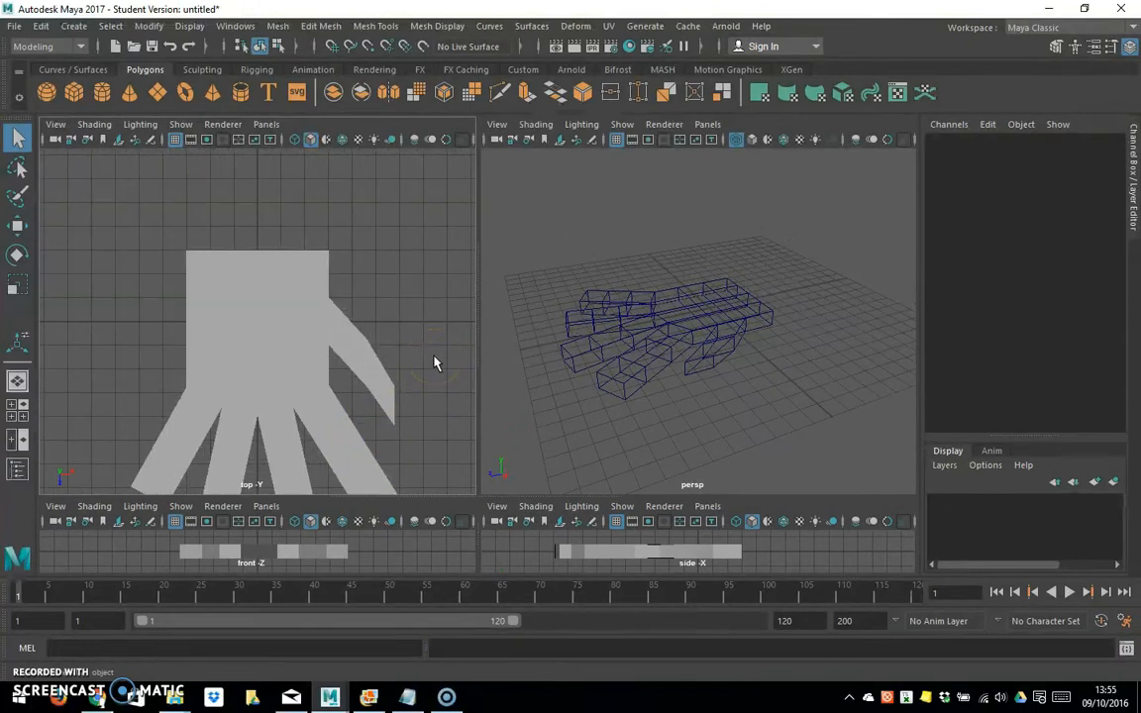
pyautogui.keyDown('alt'); pyautogui.moveTo(434, 348); pyautogui.dragTo(436, 276, button='middle'); pyautogui.keyUp('alt')
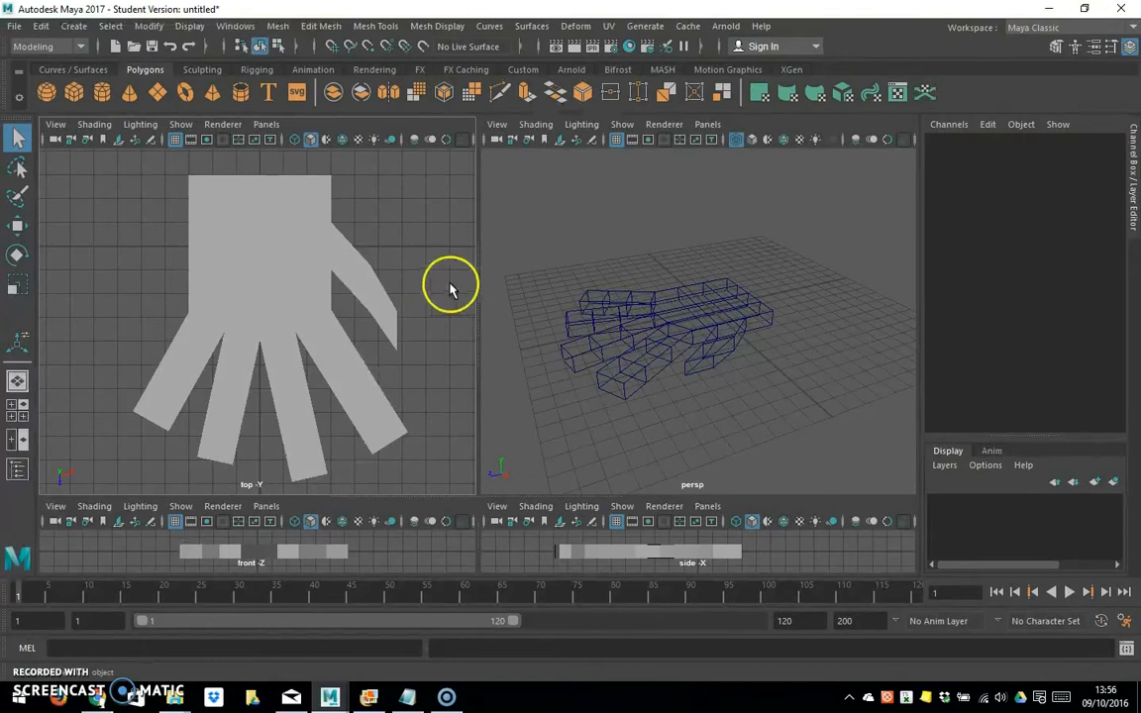
pyautogui.click(296, 139)
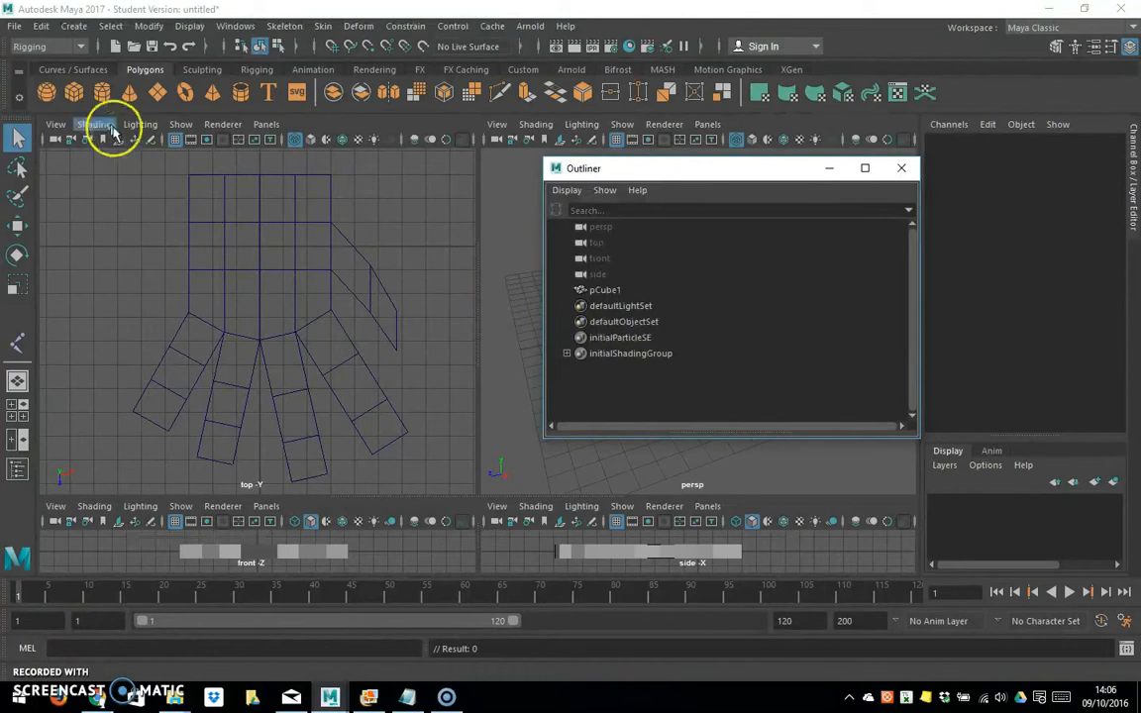
# With Create Joints from the Rigging set, place a root joint at the wrist edge's middle and a second about 3.9 units into the palm.
pyautogui.click(54, 48)
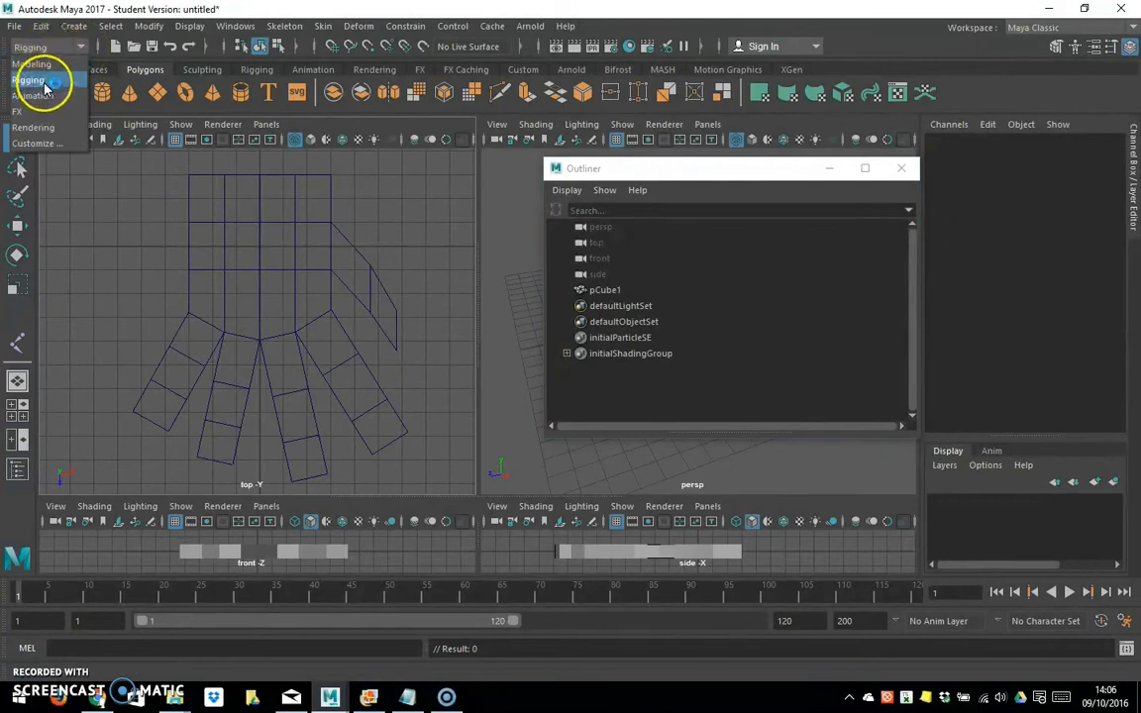
pyautogui.click(44, 83)
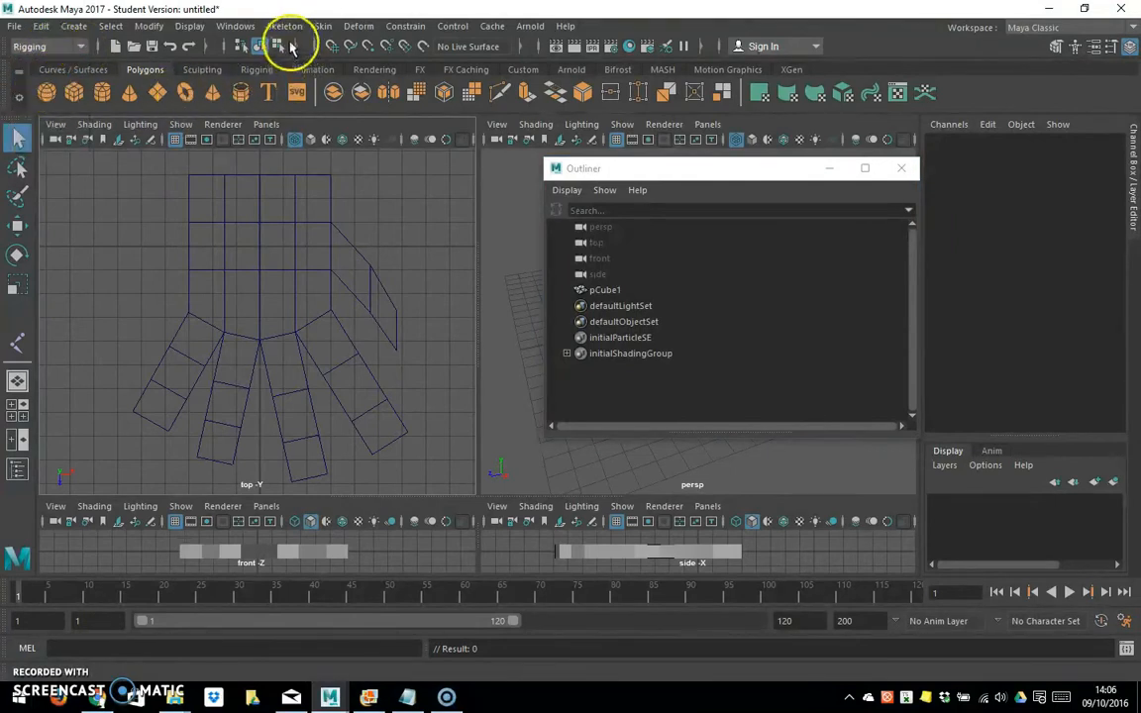
pyautogui.click(286, 27)
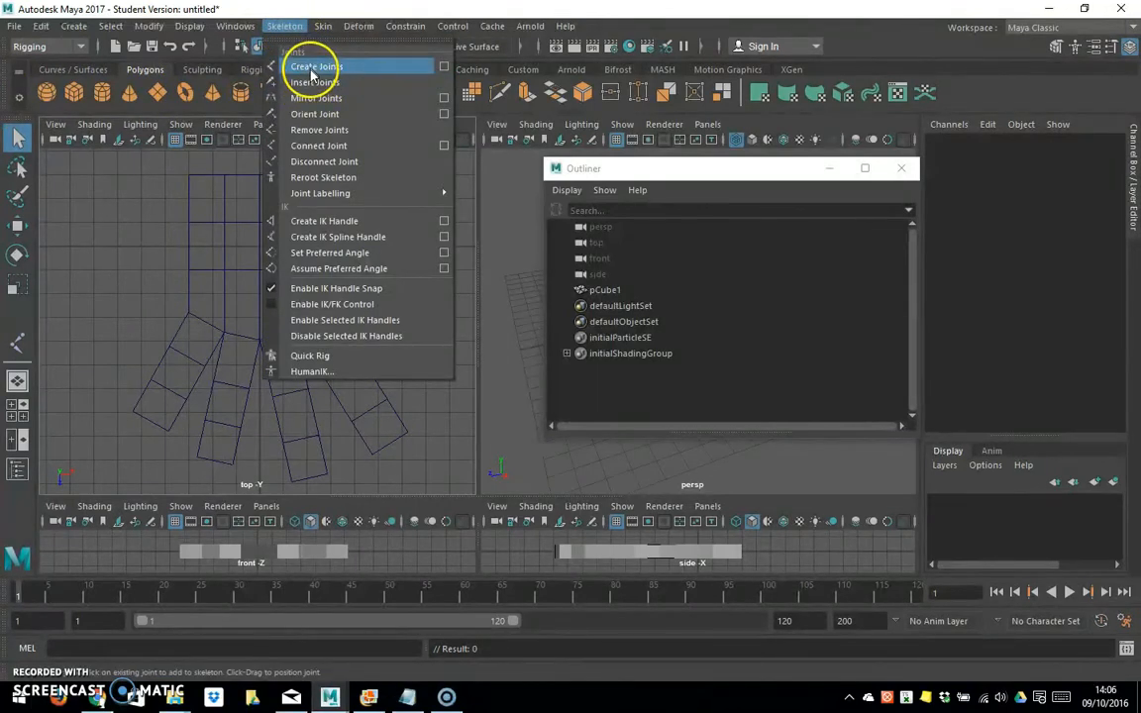
pyautogui.click(315, 66)
pyautogui.moveTo(603, 170); pyautogui.dragTo(725, 178)
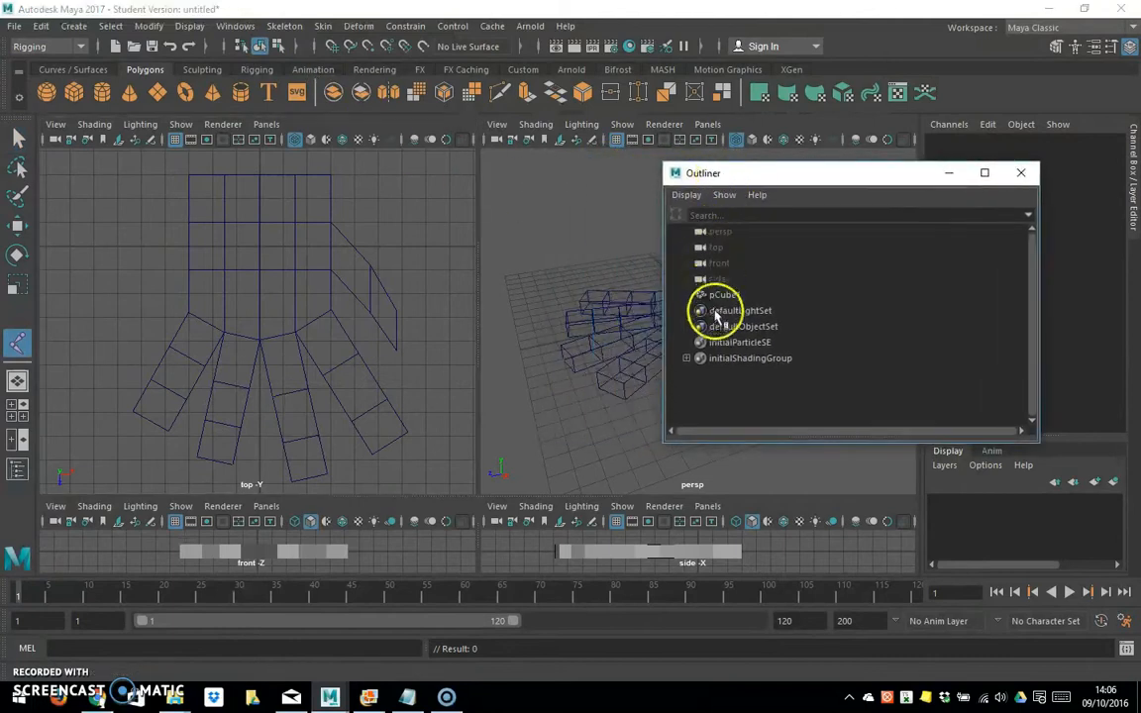
pyautogui.click(259, 175)
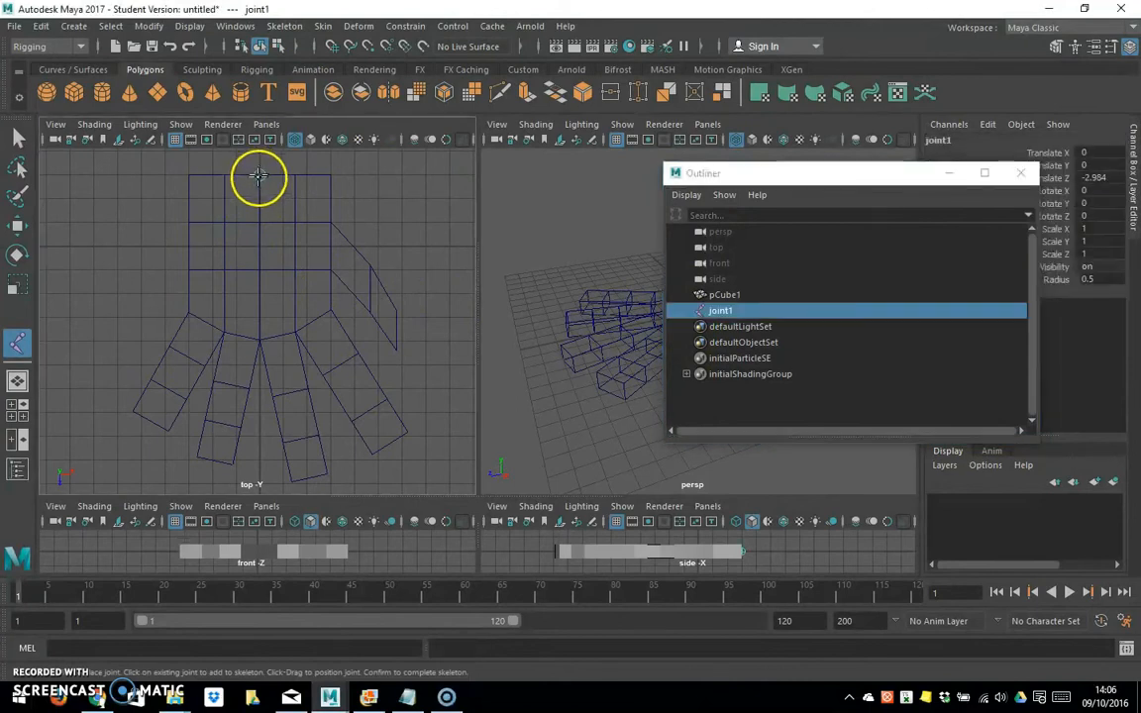
pyautogui.click(259, 266)
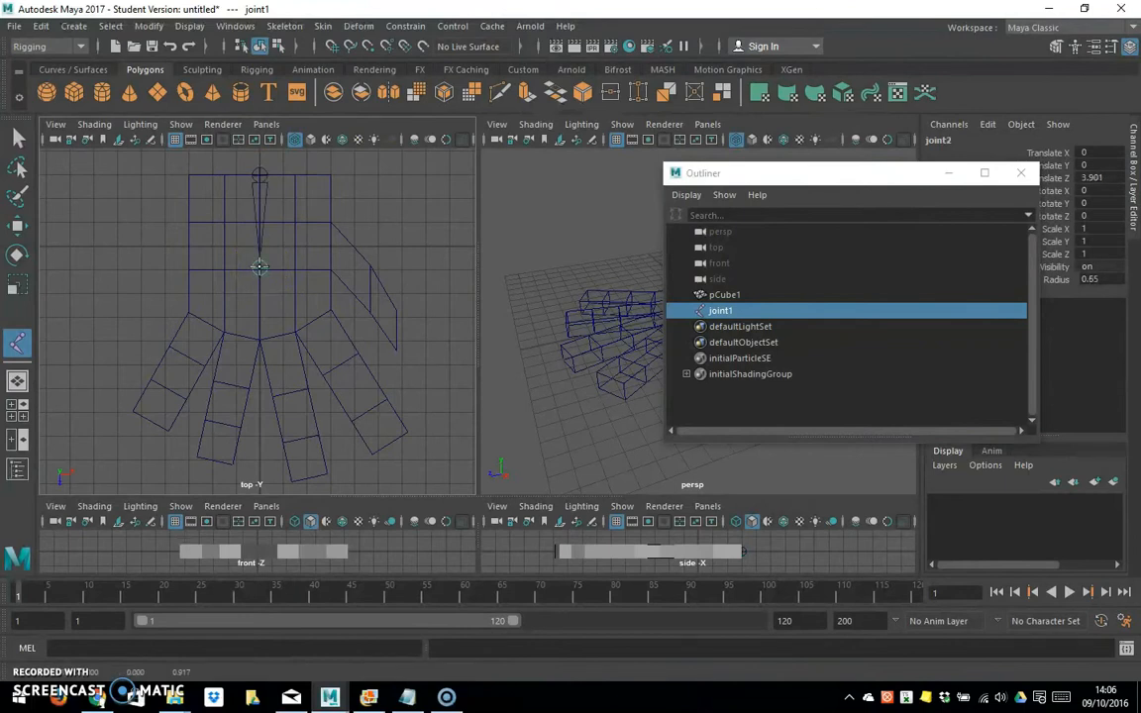
# Continue the joint chain from the palm with four joints at the base, two knuckles and tip of the finger nearest the thumb.
pyautogui.click(313, 322)
pyautogui.click(341, 364)
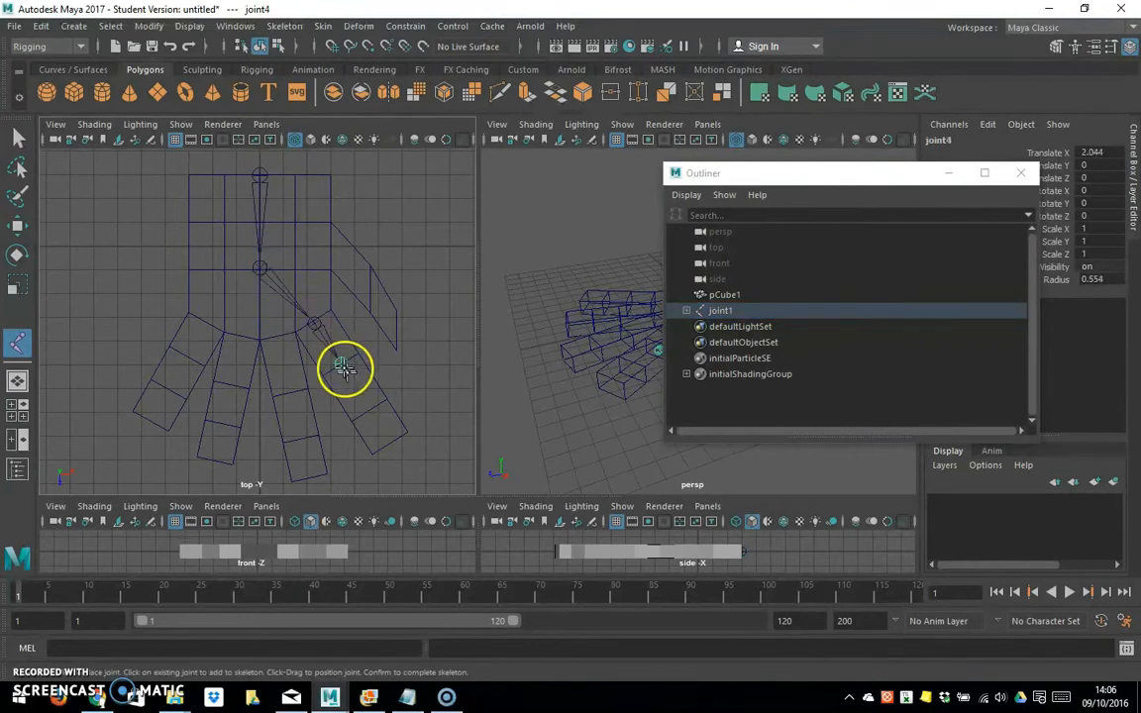
pyautogui.click(371, 413)
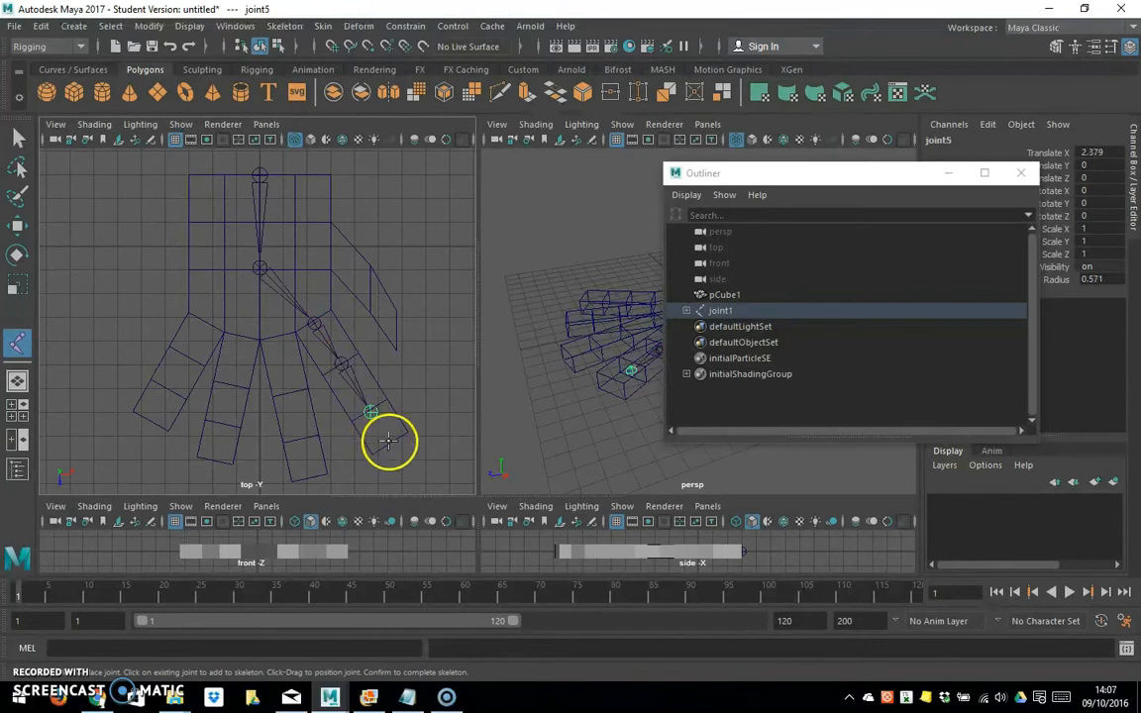
pyautogui.click(390, 443)
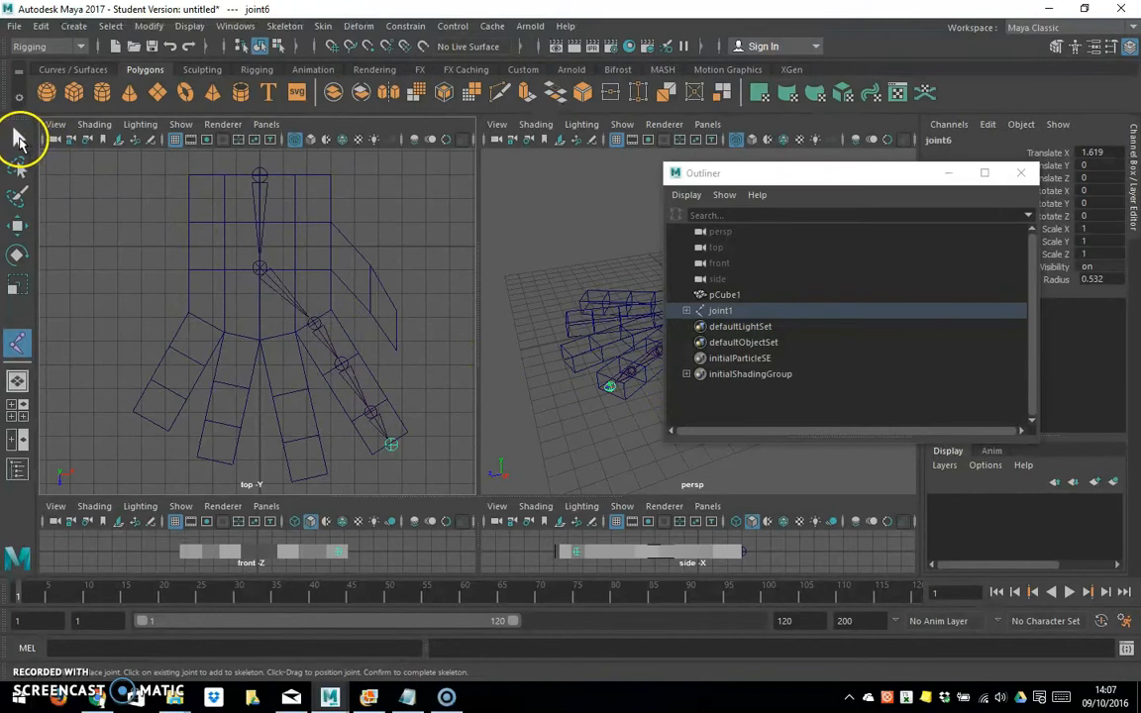
pyautogui.click(17, 139)
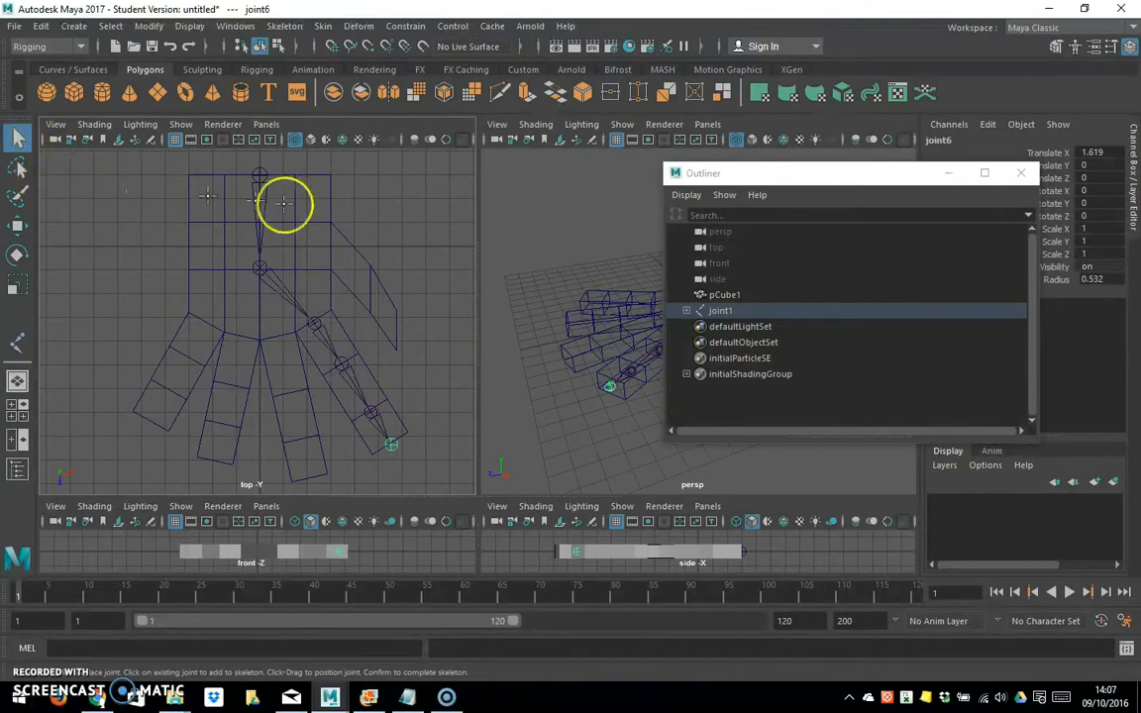
# Expand the joint1 hierarchy in the Outliner down to joint6 and select individual joints to examine the parent-child chain.
pyautogui.click(687, 310)
pyautogui.click(728, 327)
pyautogui.click(720, 310)
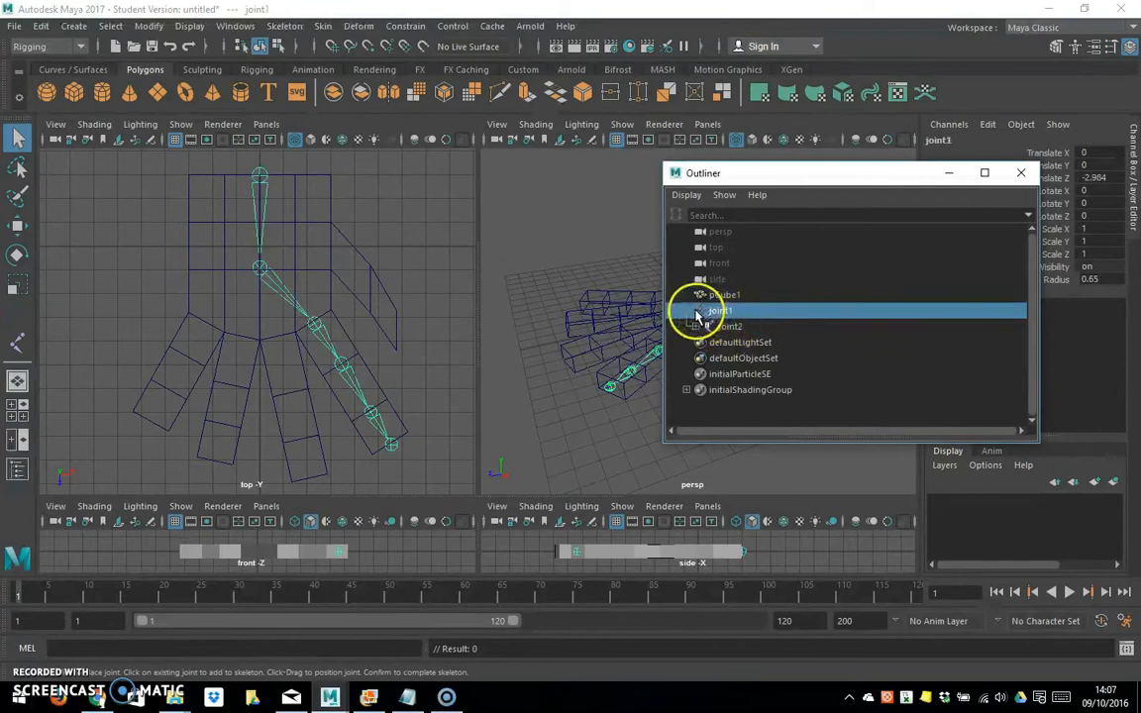
pyautogui.click(720, 327)
pyautogui.keyDown('shift'); pyautogui.click(703, 327); pyautogui.keyUp('shift')
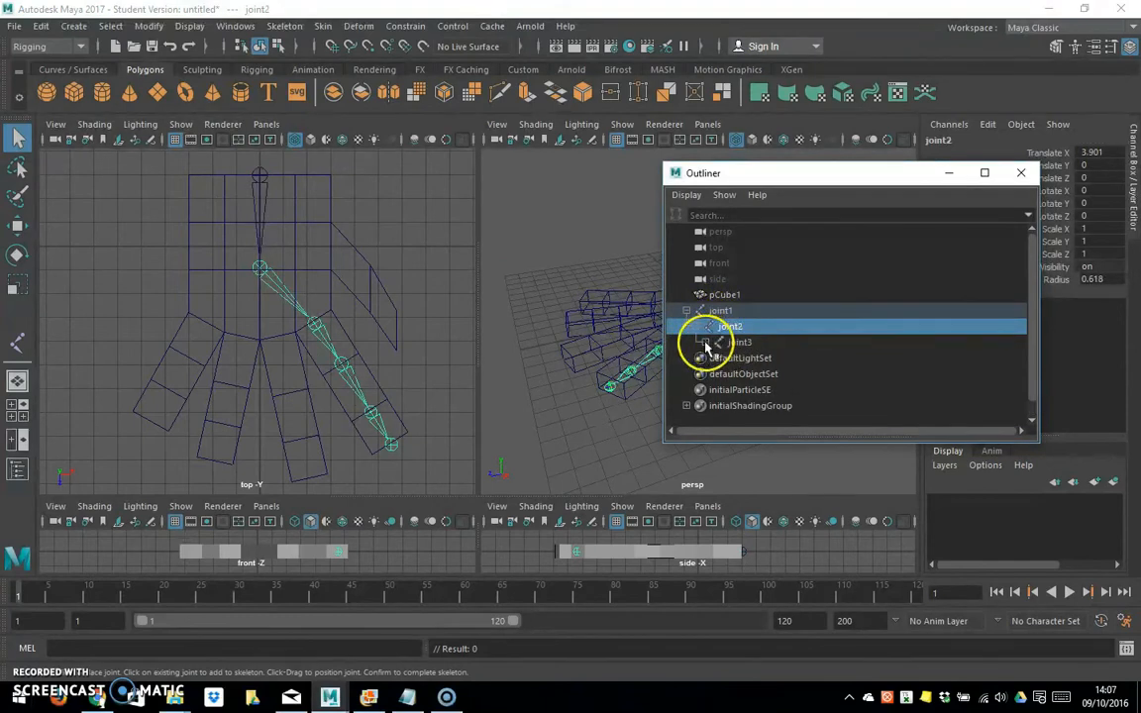
pyautogui.keyDown('shift'); pyautogui.click(715, 358); pyautogui.keyUp('shift')
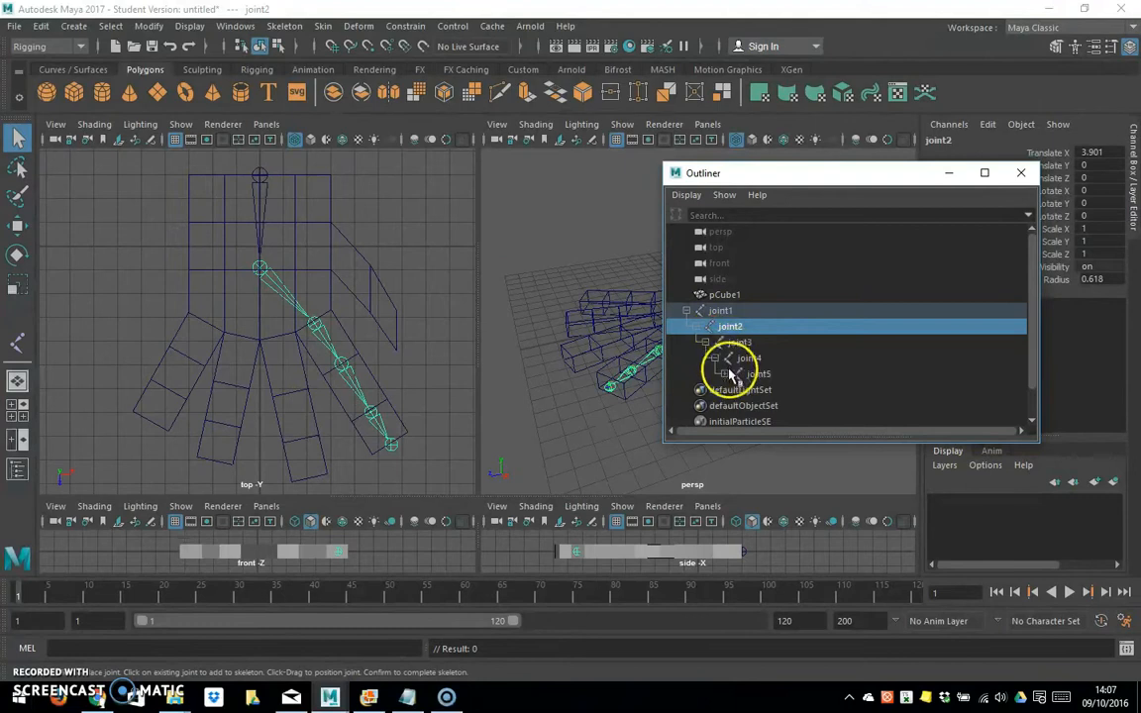
pyautogui.click(741, 361)
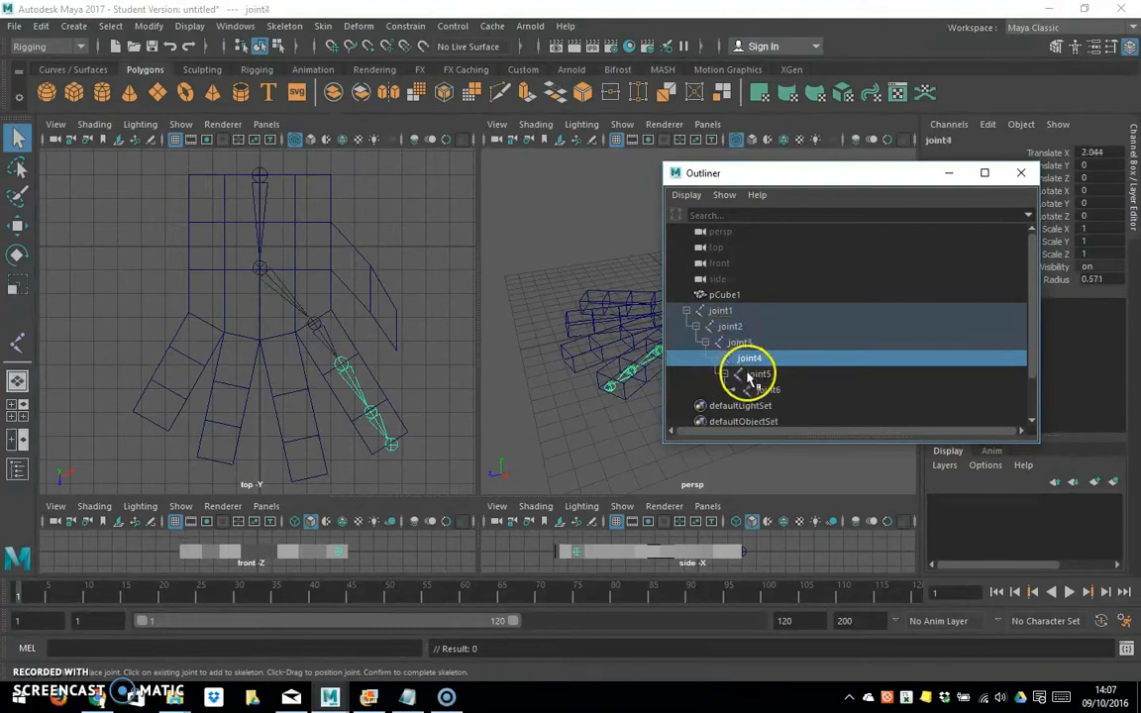
# Select joint6 through joint1 individually in the Outliner to examine which part of the skeleton each joint controls.
pyautogui.click(754, 375)
pyautogui.click(759, 388)
pyautogui.click(757, 377)
pyautogui.click(749, 360)
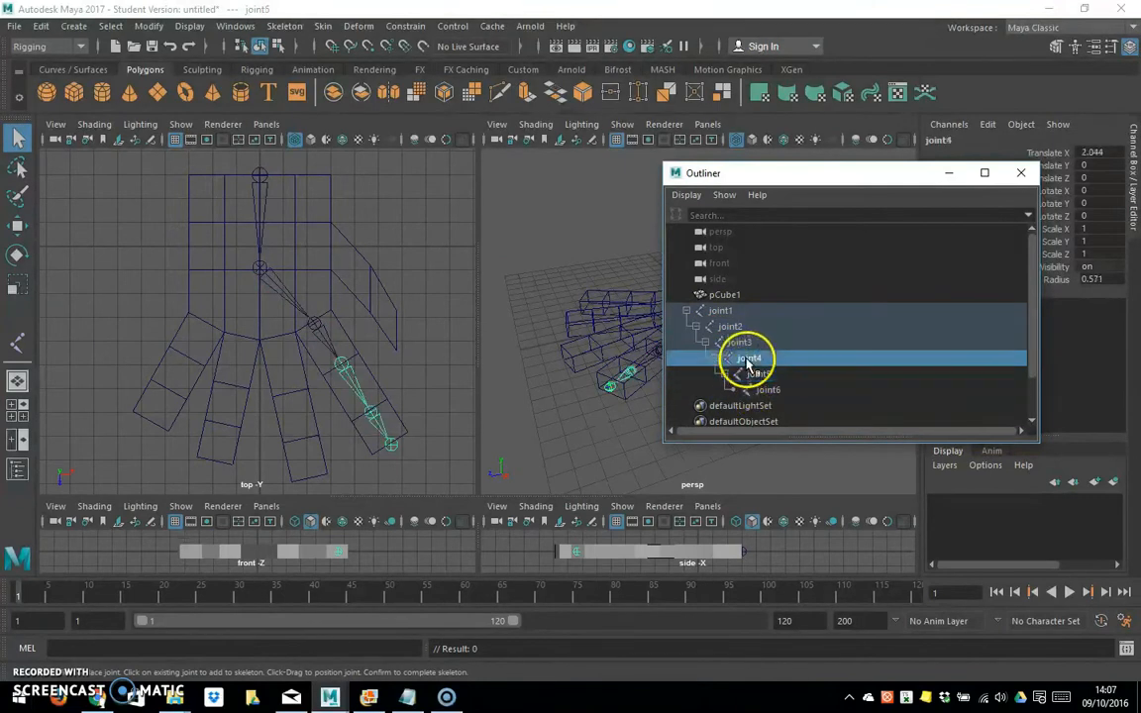
pyautogui.click(735, 342)
pyautogui.click(727, 326)
pyautogui.click(720, 311)
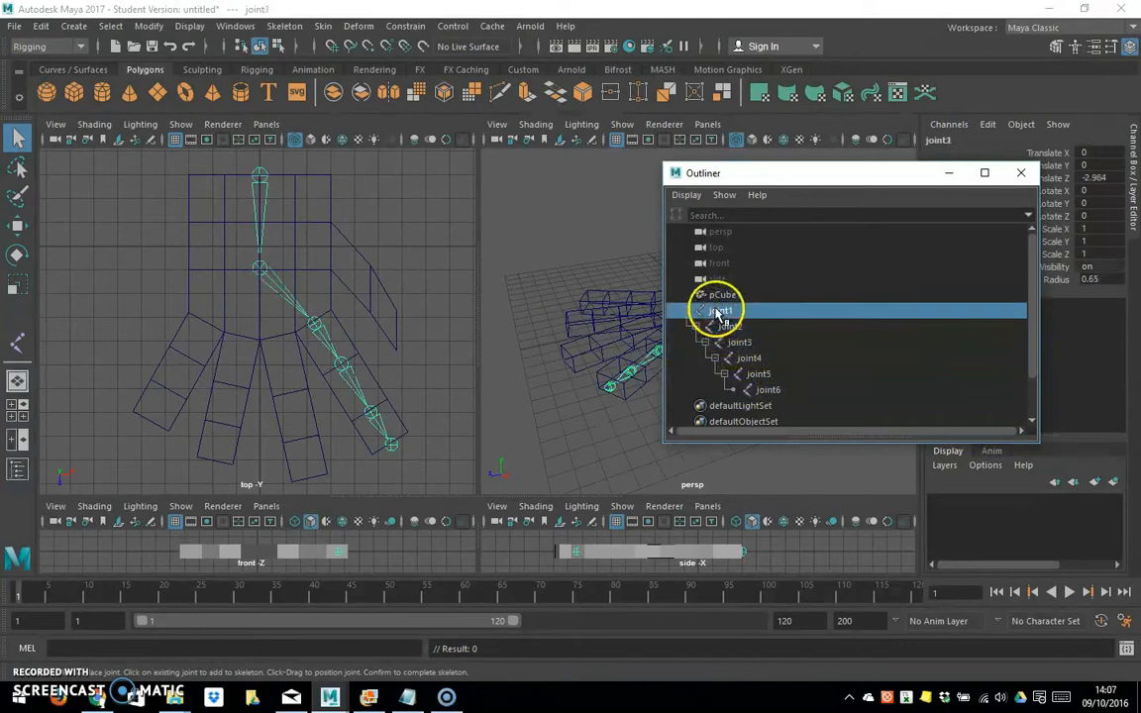
pyautogui.click(730, 326)
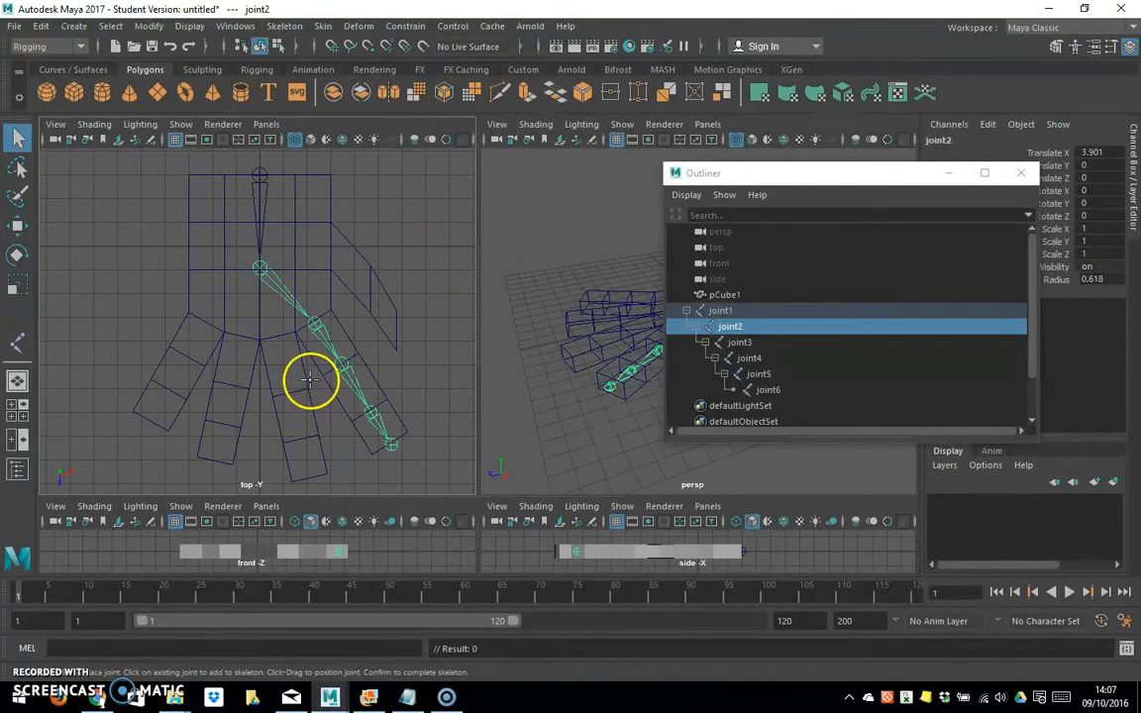
# Collapse the joint hierarchy below joint2 in the Outliner, keeping joint1 expanded.
pyautogui.click(685, 311)
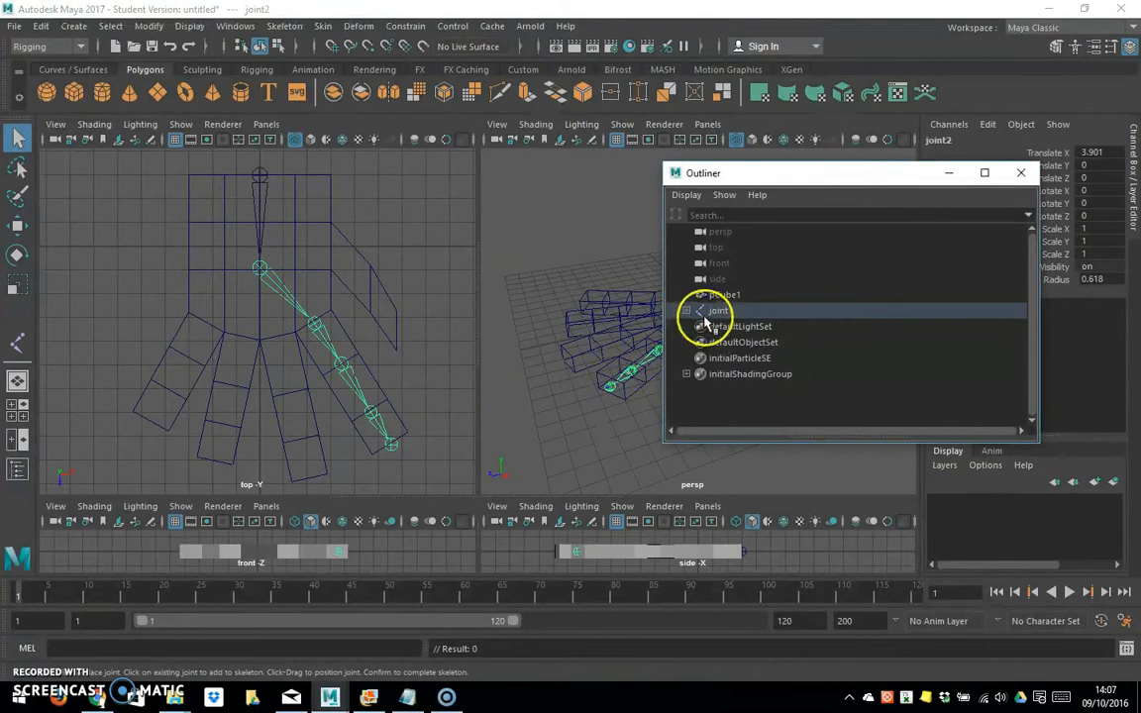
pyautogui.click(685, 312)
pyautogui.click(704, 342)
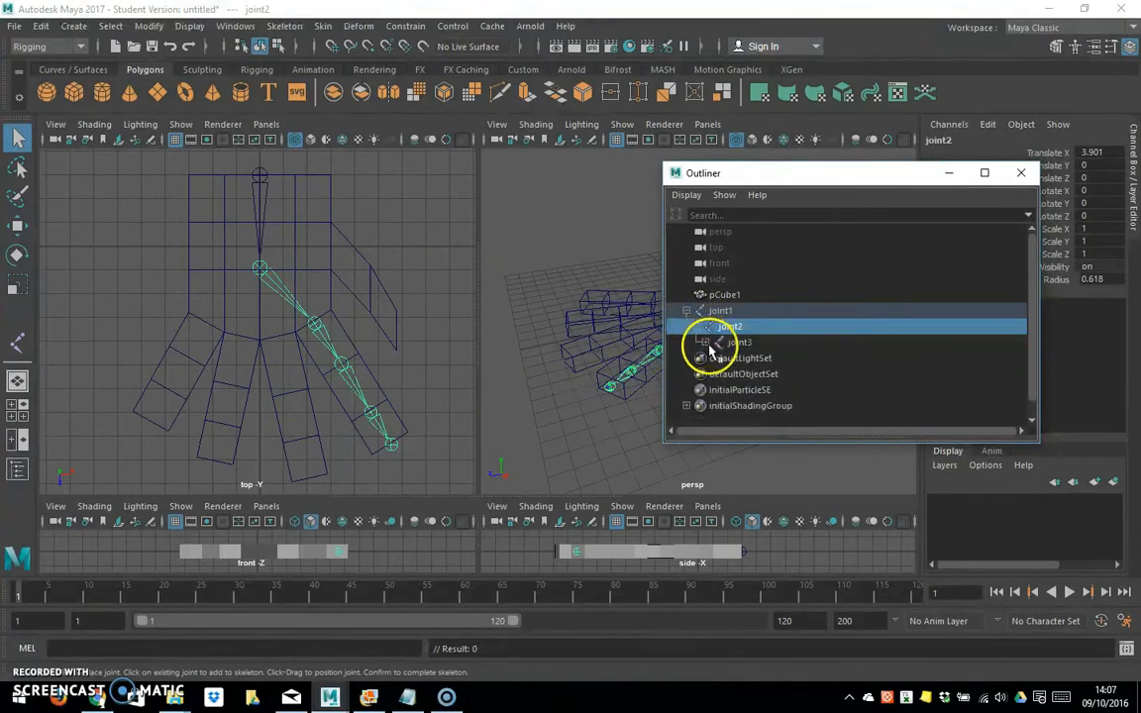
pyautogui.click(704, 343)
pyautogui.click(705, 343)
pyautogui.click(698, 327)
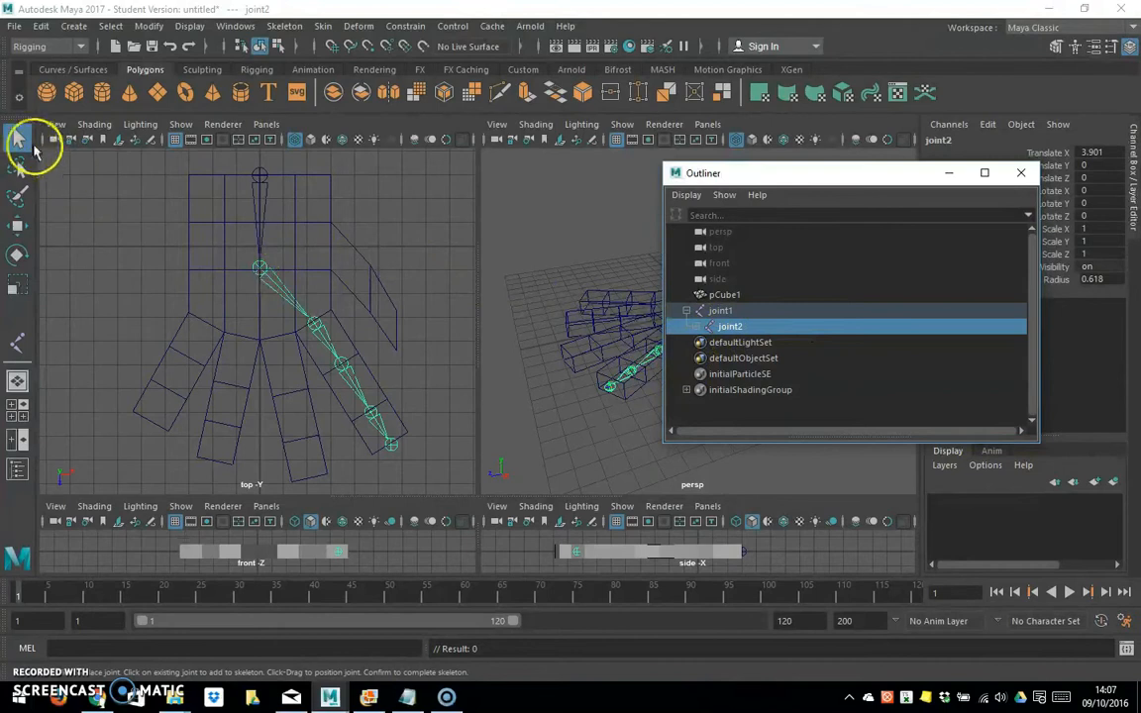
pyautogui.click(20, 141)
pyautogui.doubleClick(20, 140)
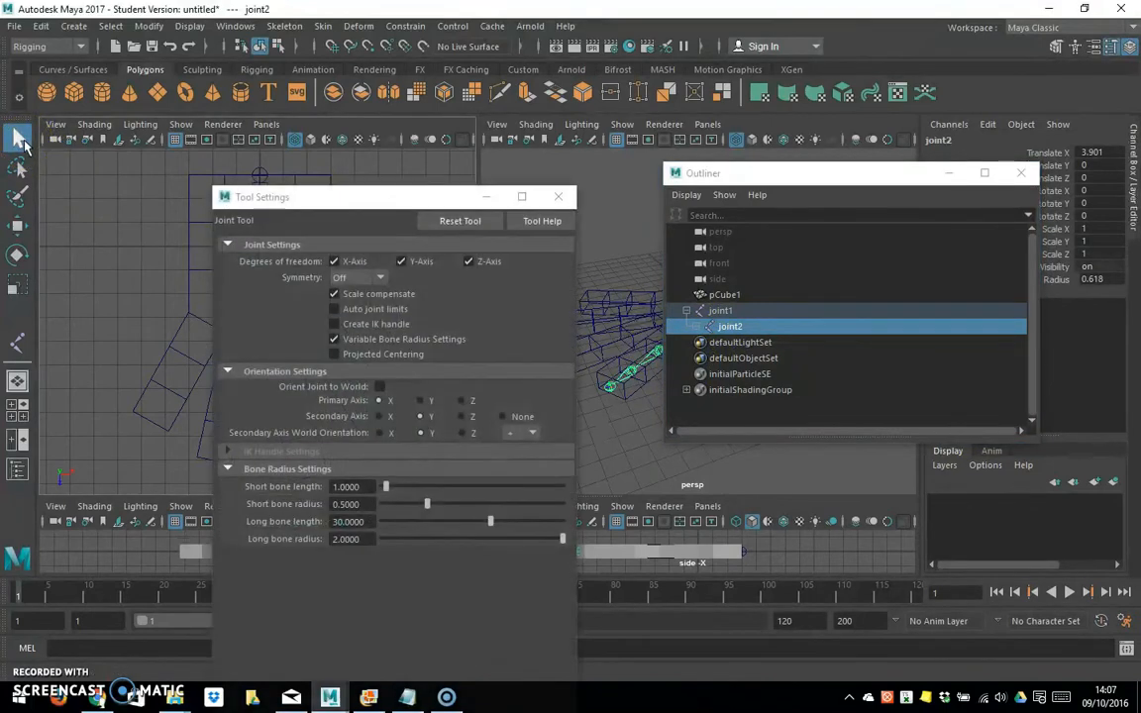
pyautogui.click(558, 200)
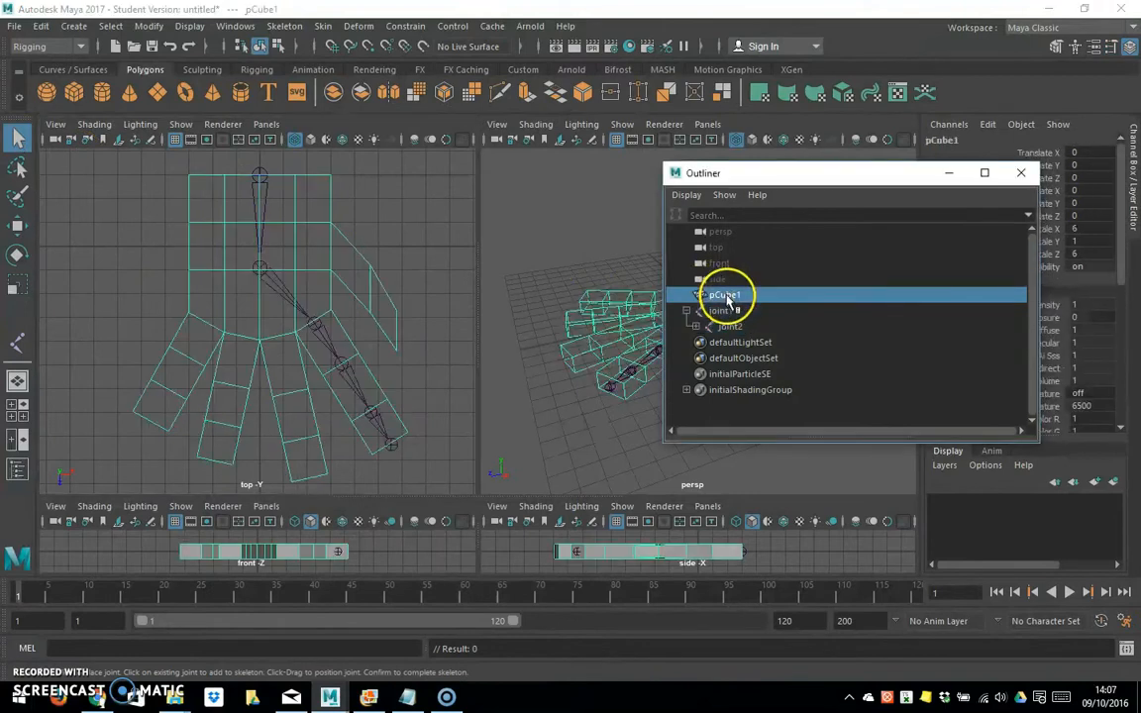
# With Create Joints, place a separate four-joint chain in the second finger from the thumb, from base (about X 0.67, Z 3.85) through two knuckles to tip.
pyautogui.click(18, 139)
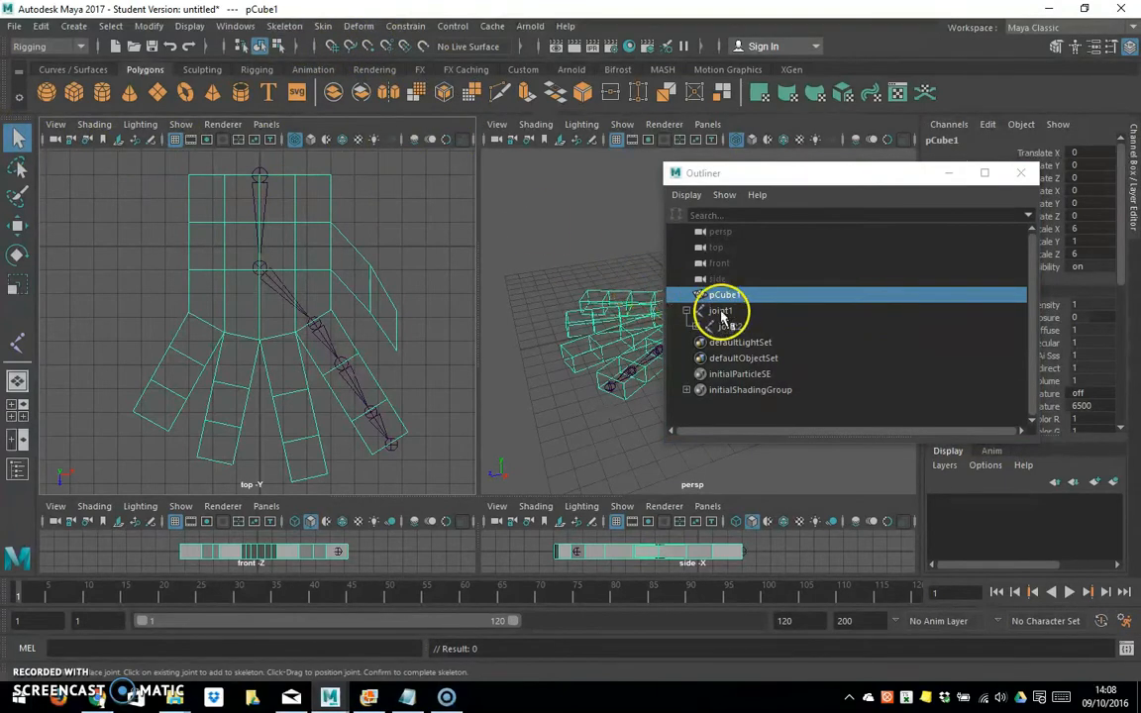
pyautogui.click(284, 26)
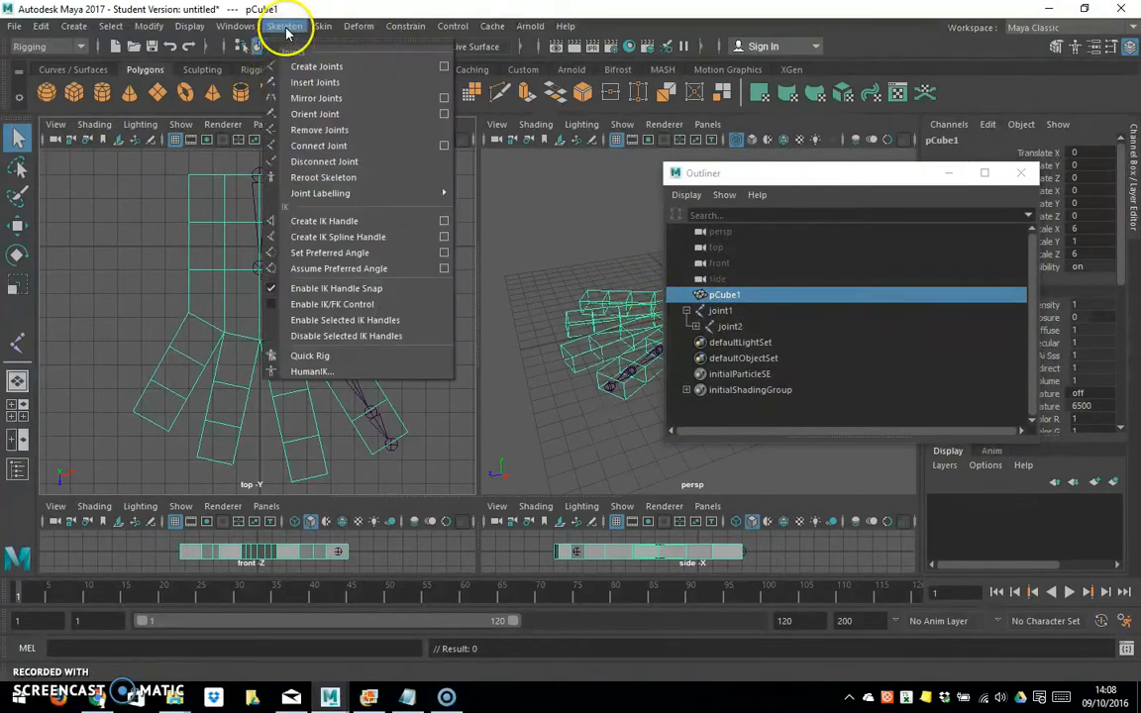
pyautogui.click(311, 66)
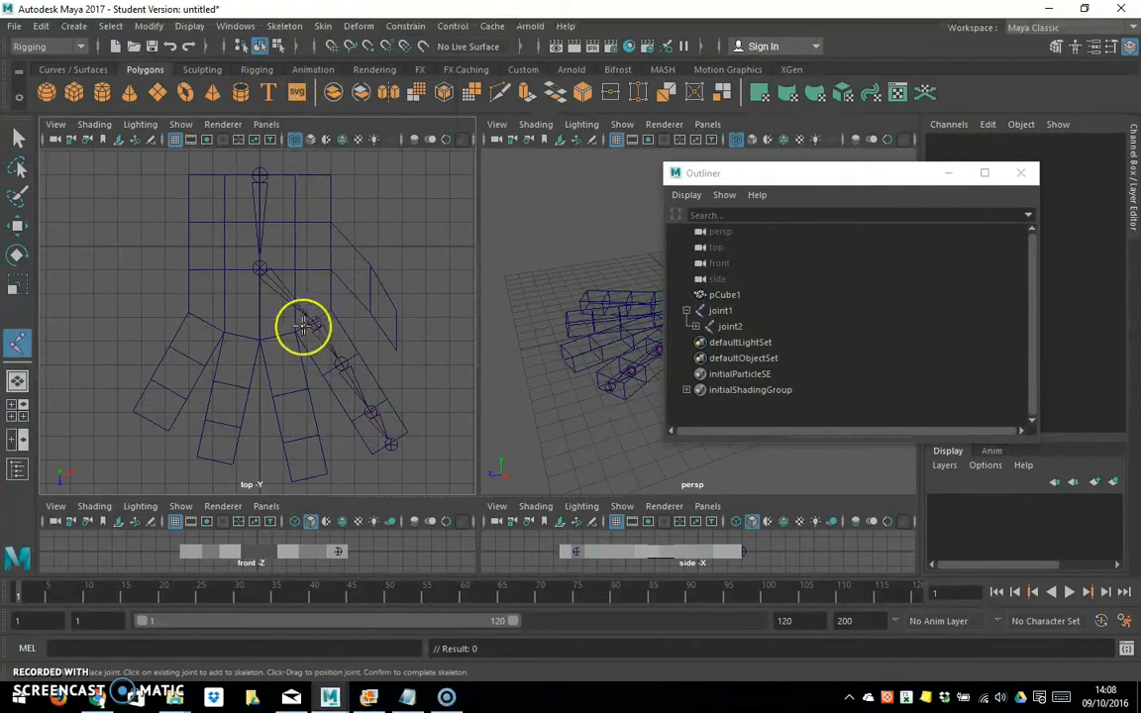
pyautogui.click(274, 336)
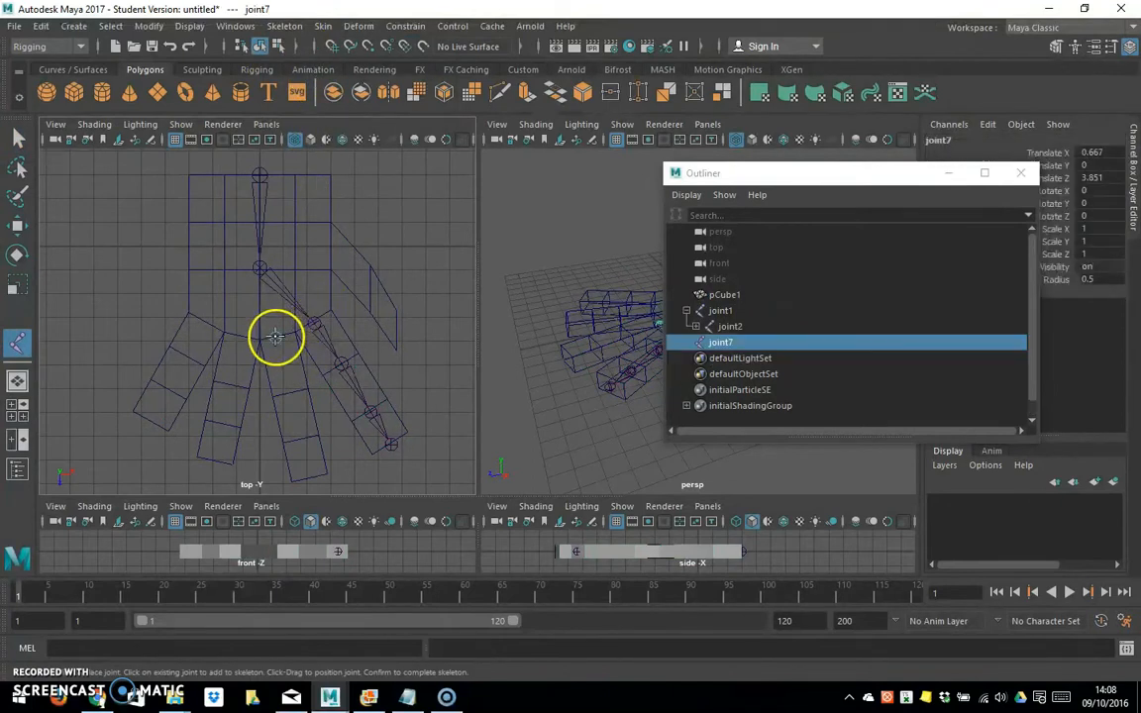
pyautogui.click(289, 397)
pyautogui.click(301, 442)
pyautogui.click(310, 478)
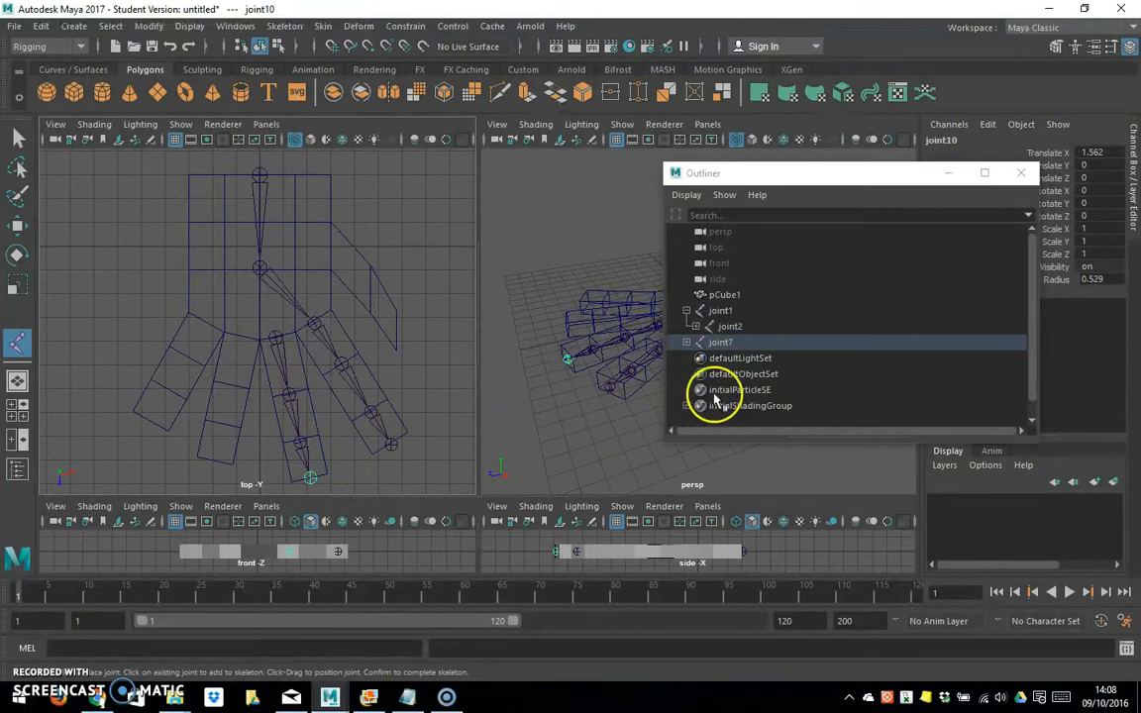
# Expand the joint7 hierarchy in the Outliner down to joint10 and select individual joints to examine the second finger's separate chain.
pyautogui.click(687, 342)
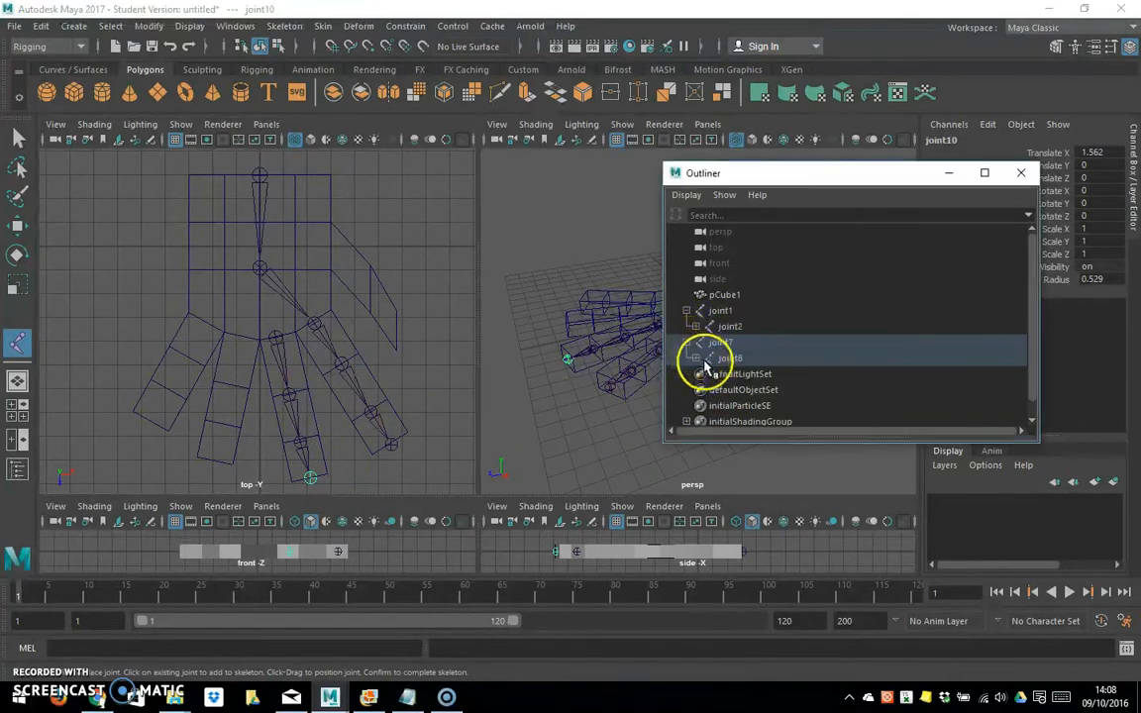
pyautogui.click(717, 345)
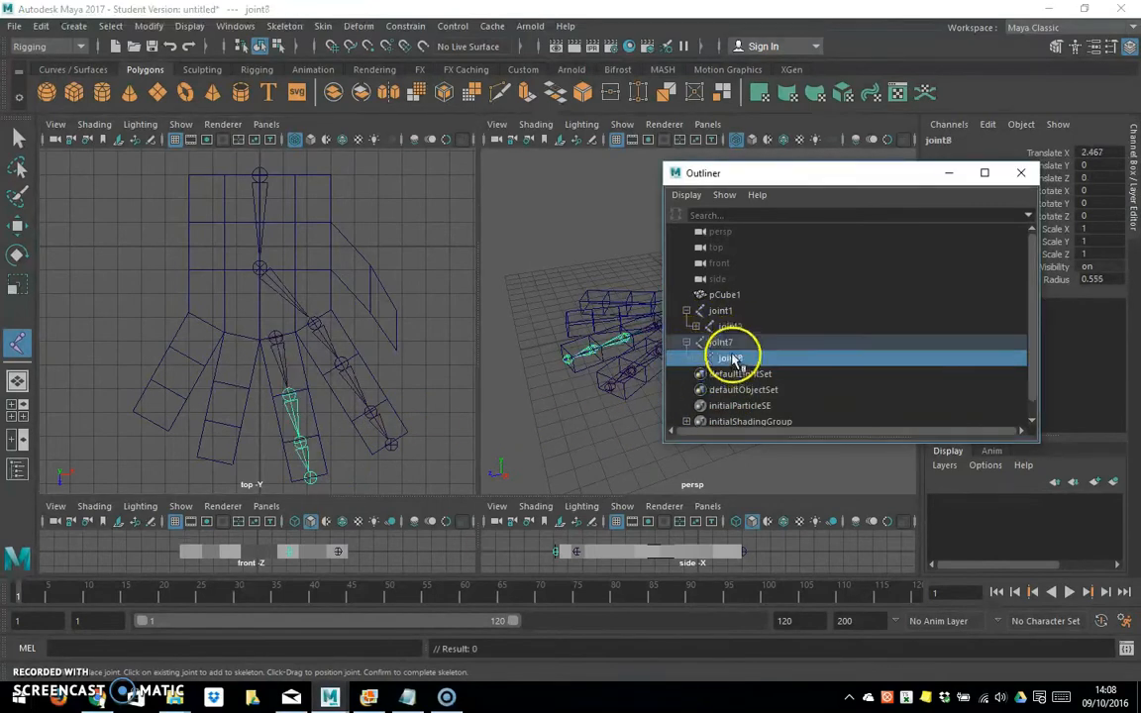
pyautogui.click(732, 358)
pyautogui.click(729, 344)
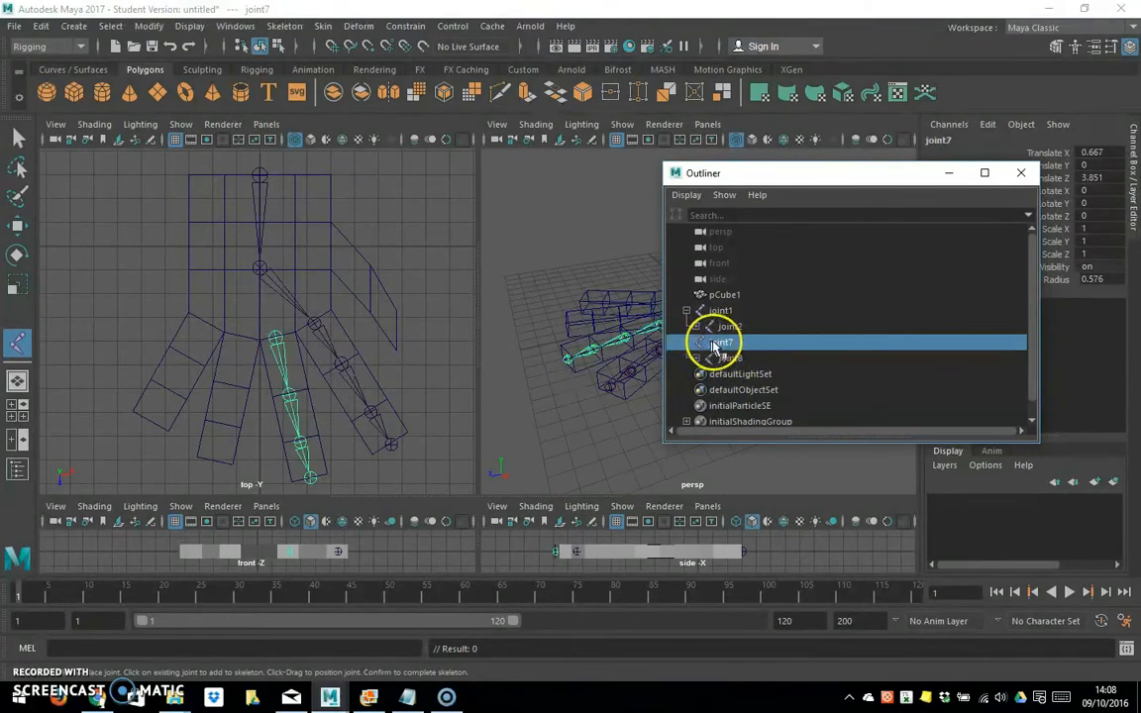
pyautogui.click(696, 357)
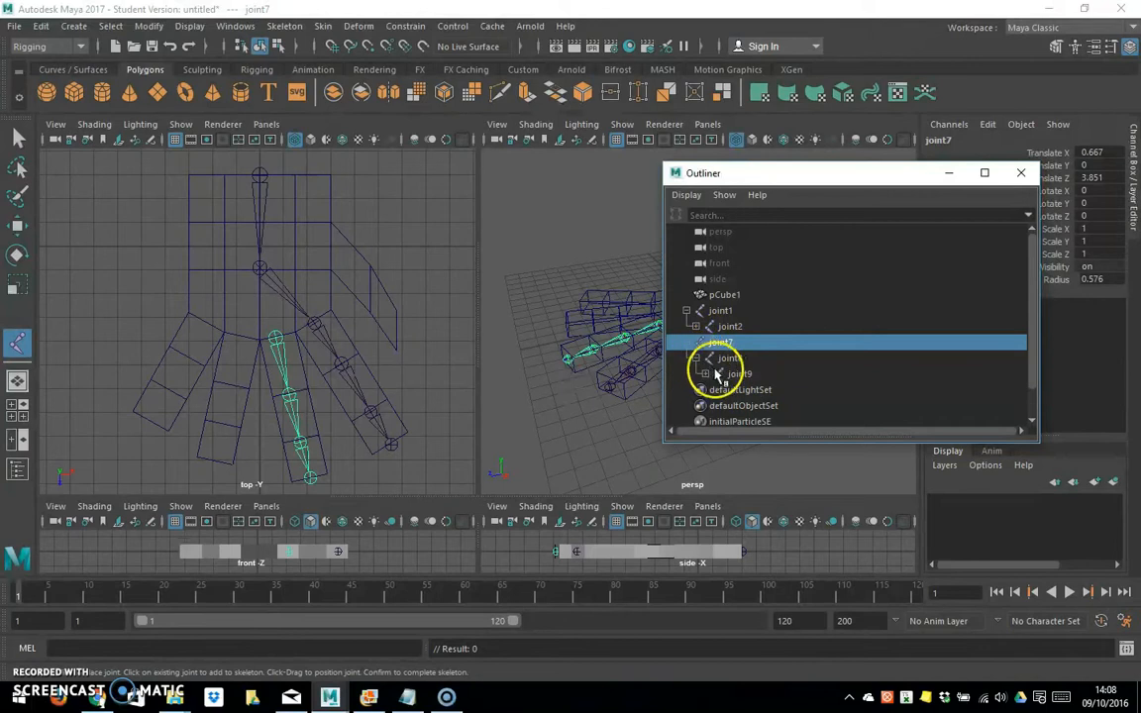
pyautogui.click(742, 377)
pyautogui.click(746, 390)
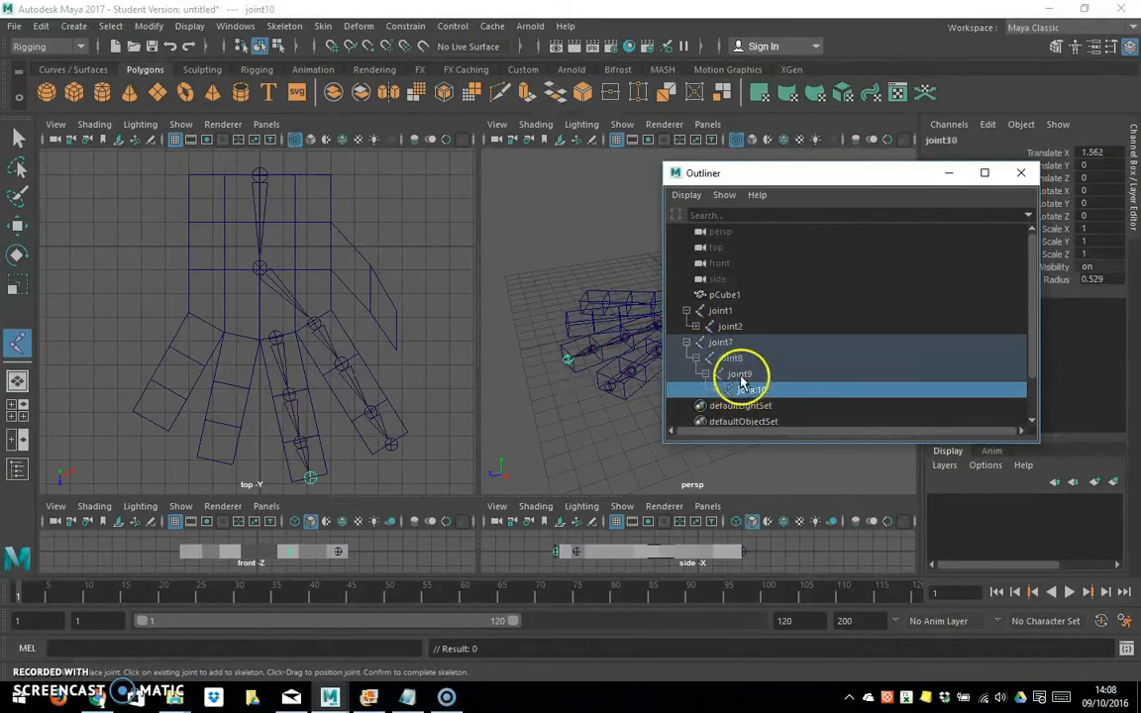
# Parent the second finger's chain, joint7, under palm joint joint2 in the Outliner and leave the joint tool.
pyautogui.click(721, 342)
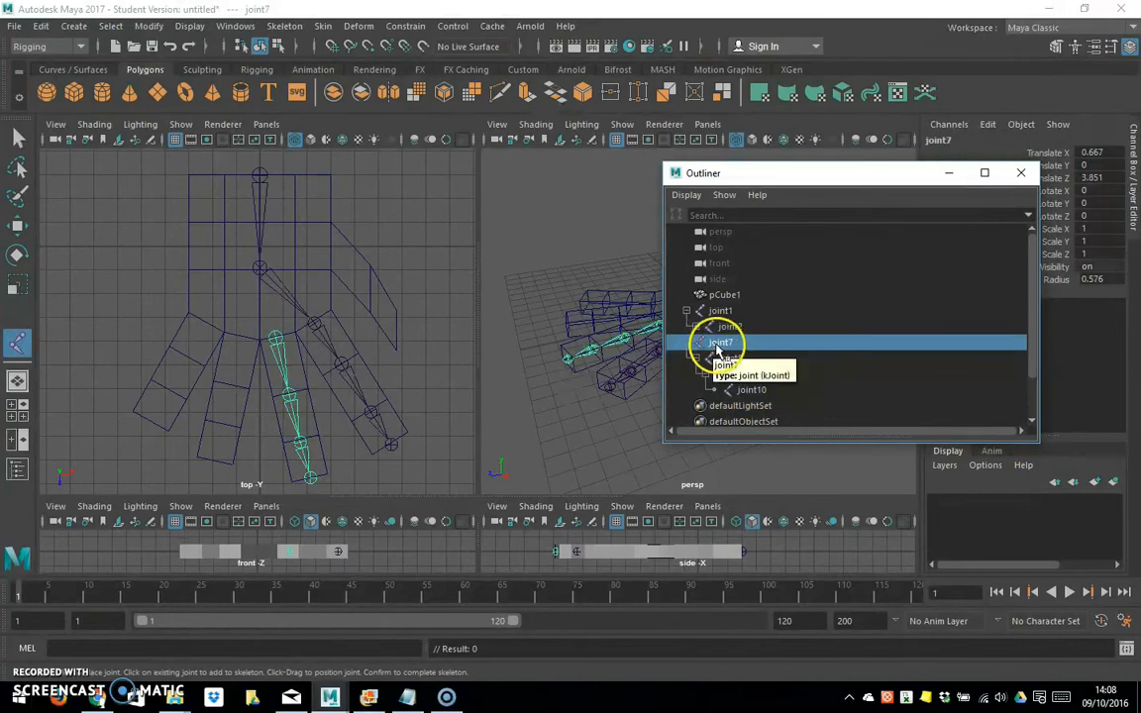
pyautogui.click(281, 317)
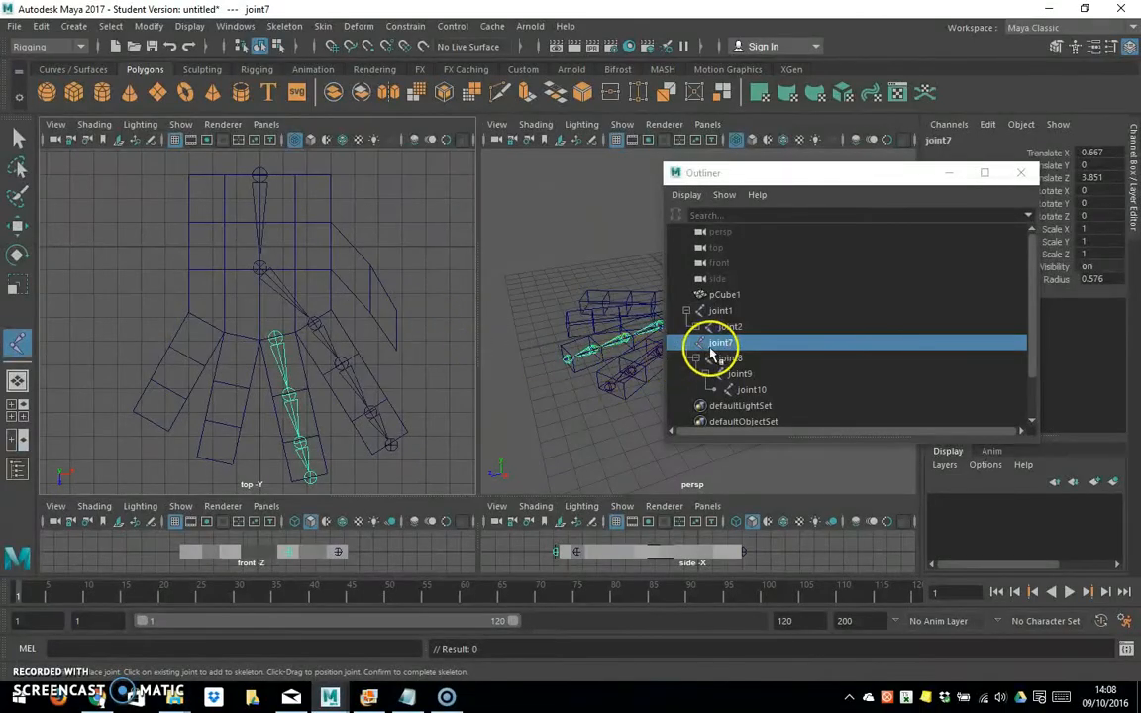
pyautogui.moveTo(713, 346); pyautogui.dragTo(716, 347, button='middle')
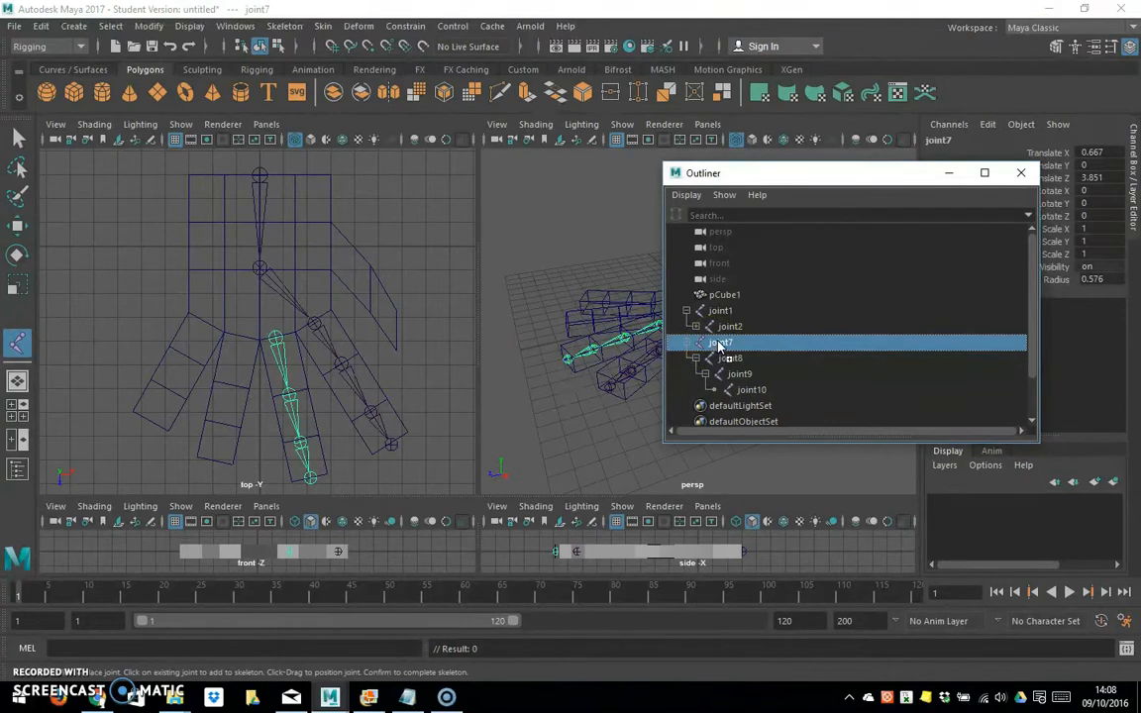
pyautogui.moveTo(720, 340); pyautogui.dragTo(721, 334, button='middle')
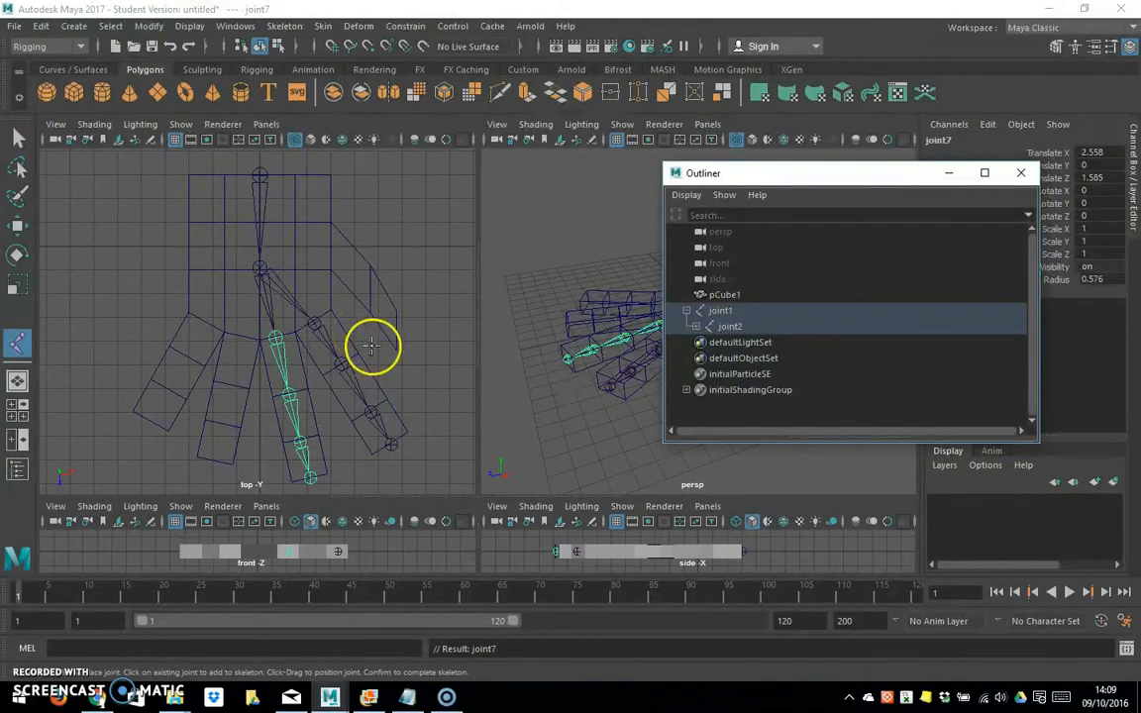
pyautogui.click(18, 139)
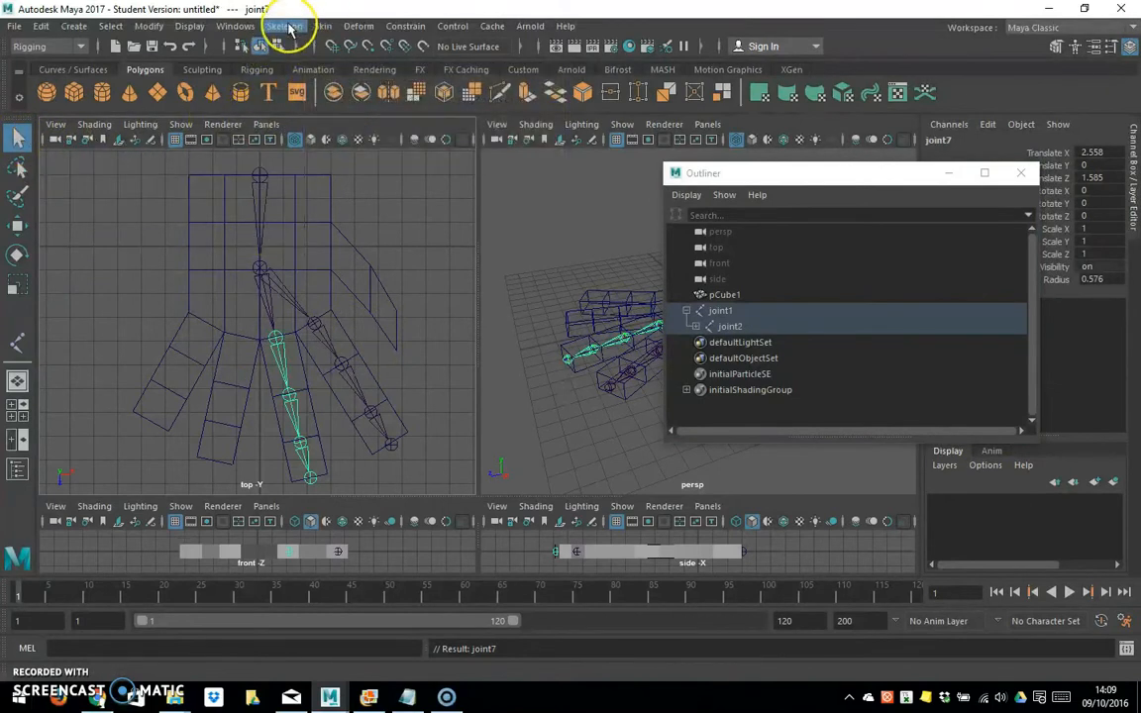
# With Create Joints, place a separate four-joint chain in the third finger from the thumb, from base (about X -0.87, Z 3.78) through two knuckles to tip.
pyautogui.click(287, 26)
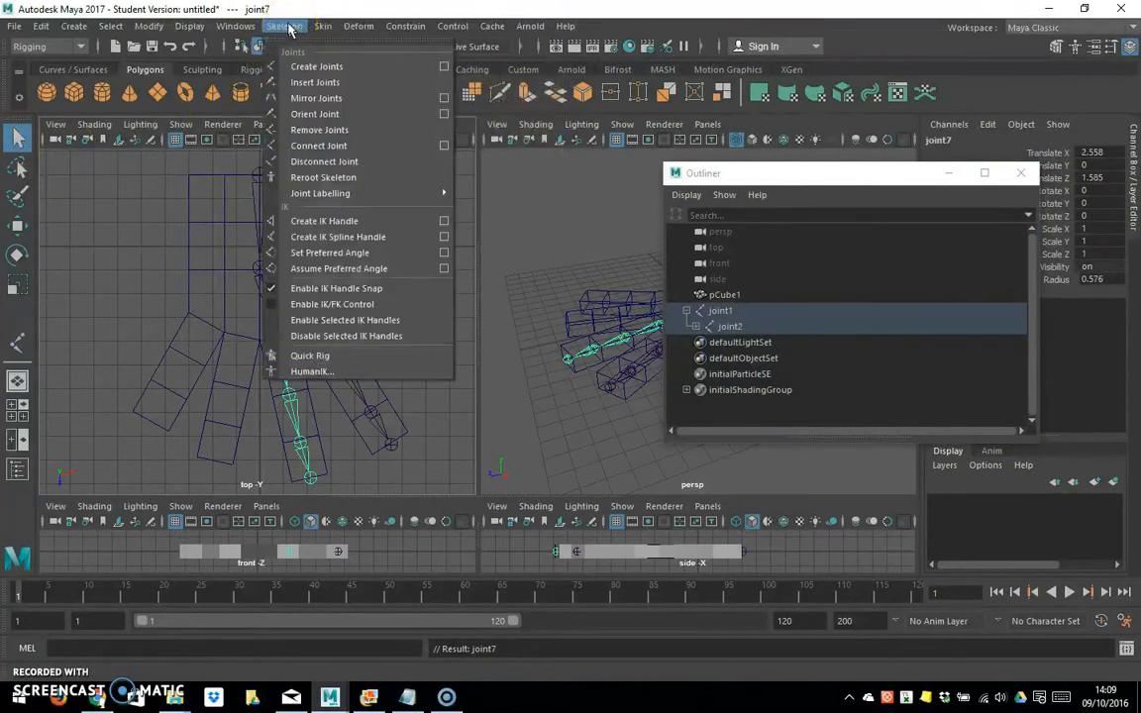
pyautogui.click(313, 65)
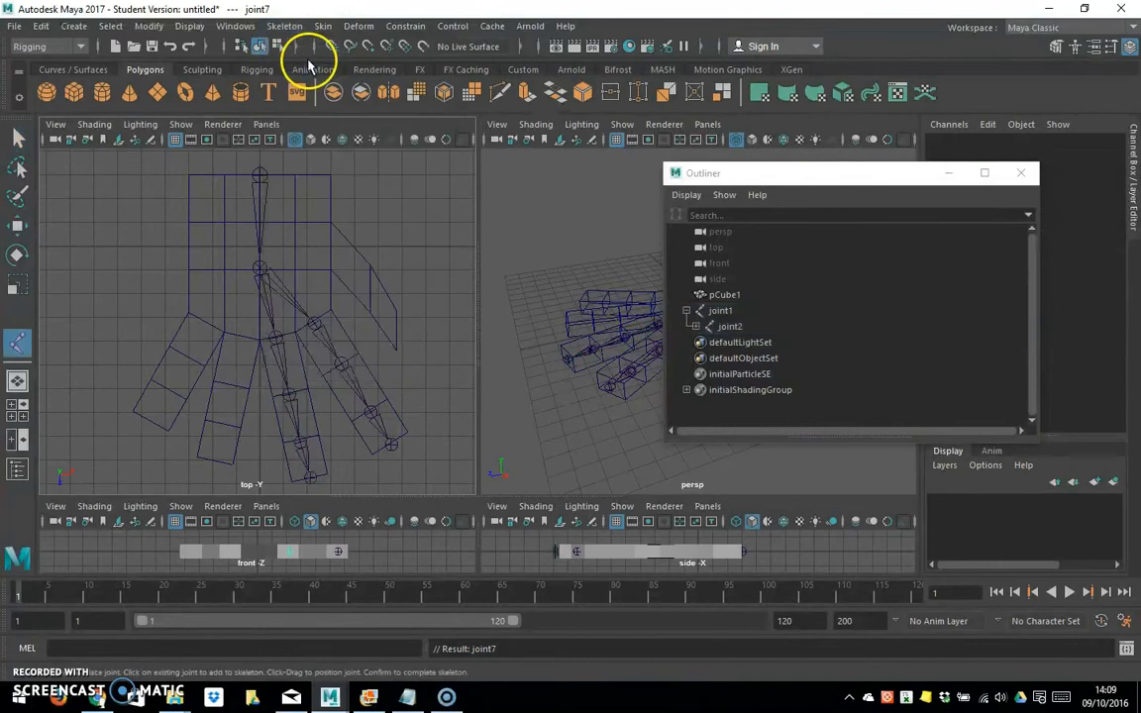
pyautogui.click(239, 338)
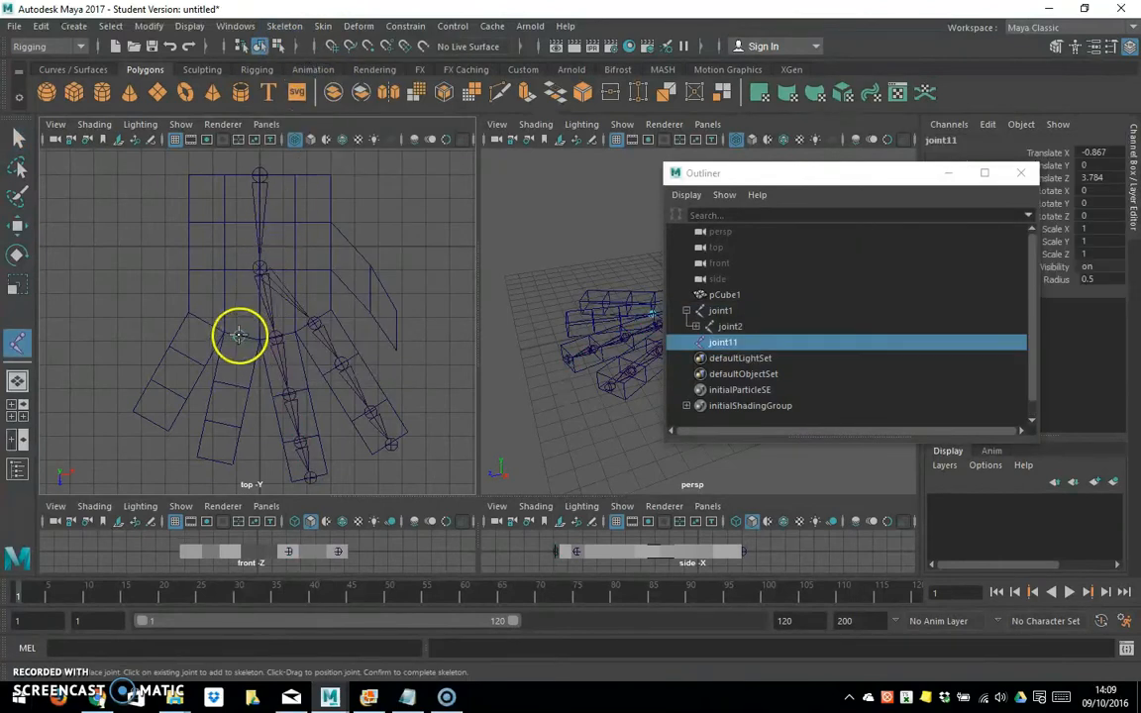
pyautogui.click(229, 386)
pyautogui.click(223, 421)
pyautogui.click(215, 460)
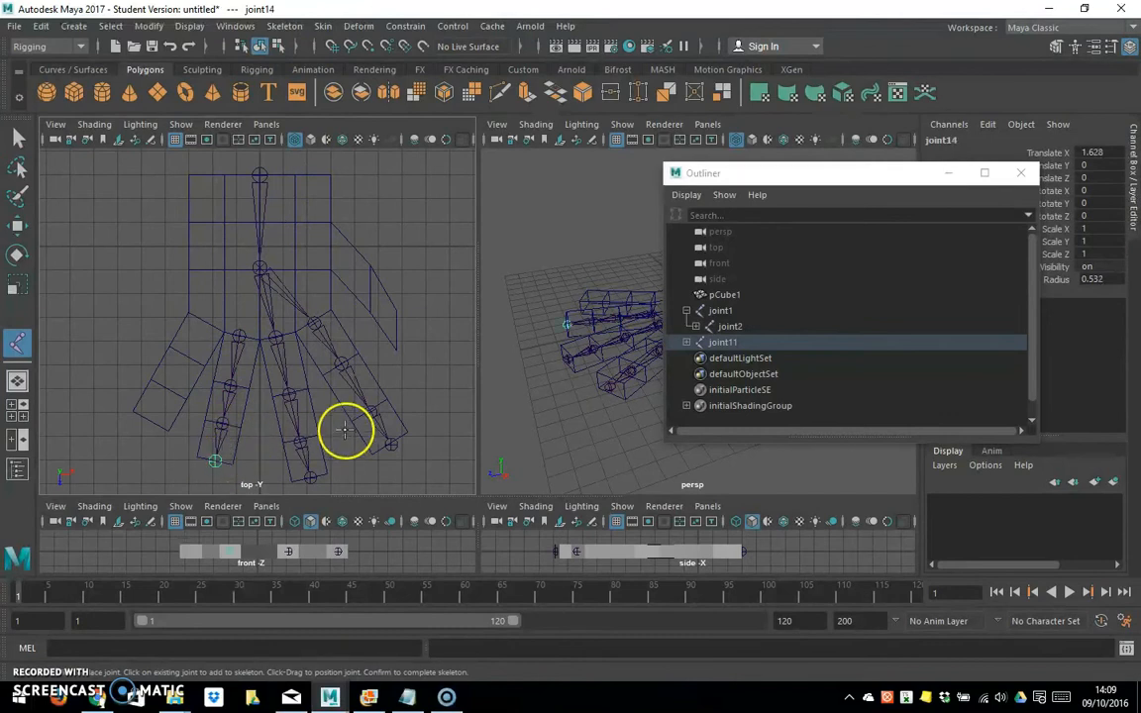
# Try to parent the third finger's chain under joint2 while the joint tool is active, and undo the parenting.
pyautogui.click(730, 343)
pyautogui.moveTo(730, 344); pyautogui.dragTo(729, 328, button='middle')
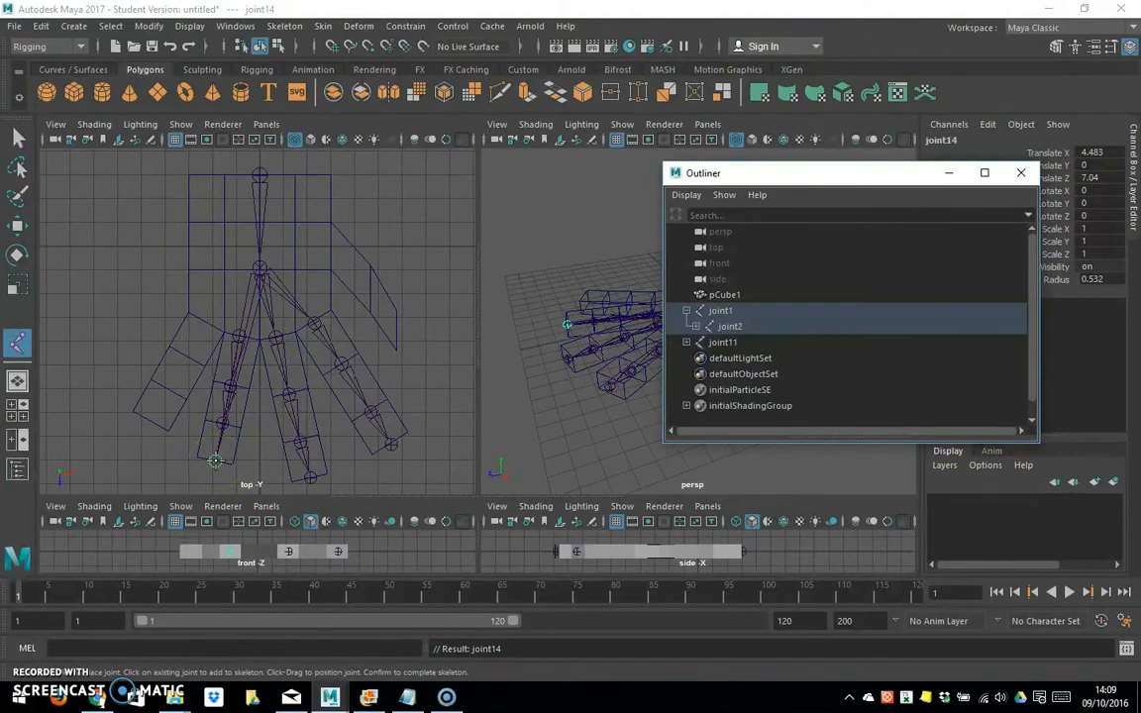
pyautogui.hotkey('ctrl', 'z')
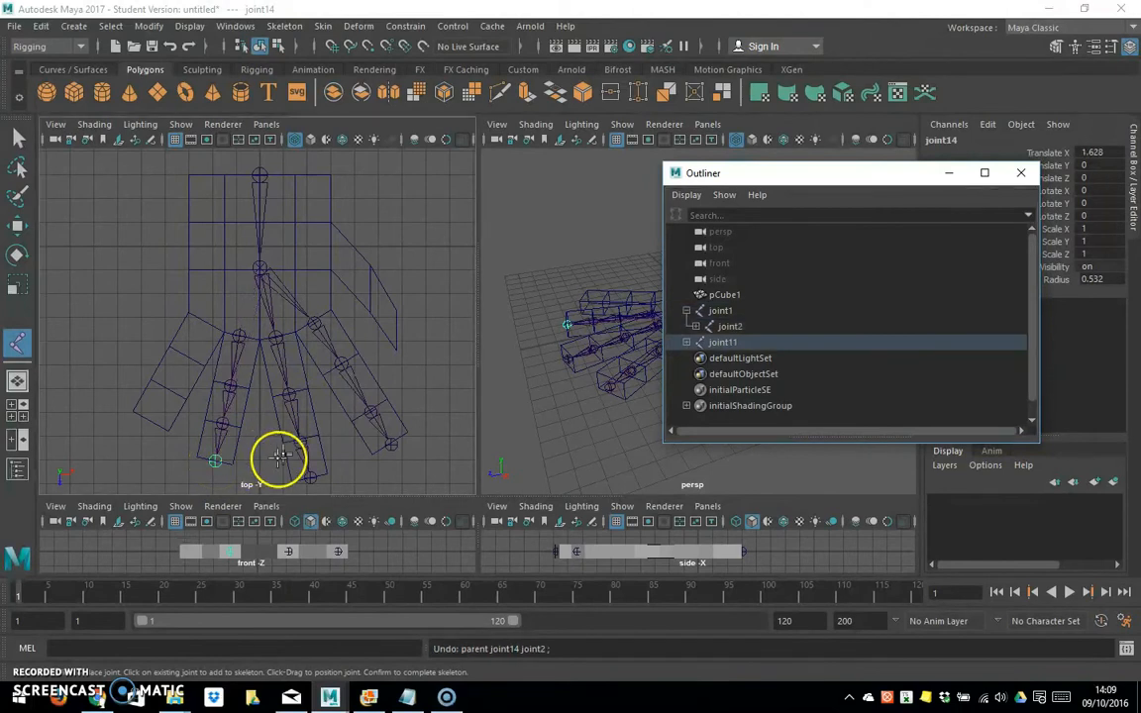
# Leave the joint tool and parent the third finger's base joint, joint11, under joint2 in the Outliner.
pyautogui.click(20, 141)
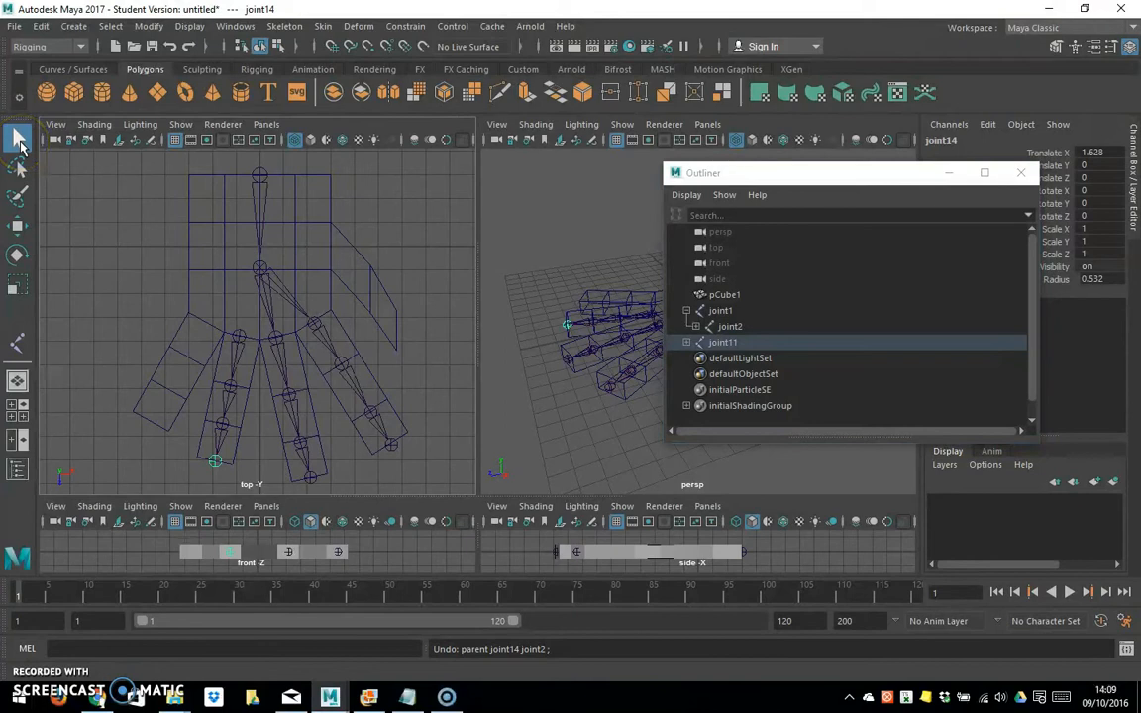
pyautogui.click(728, 328)
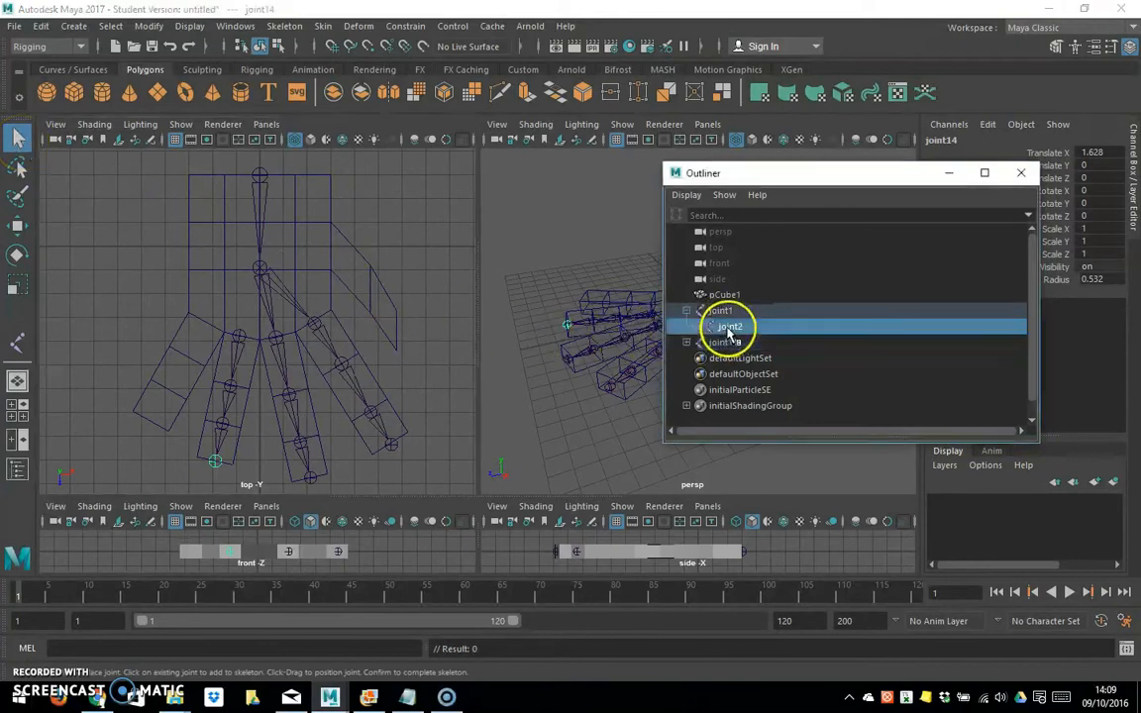
pyautogui.click(728, 342)
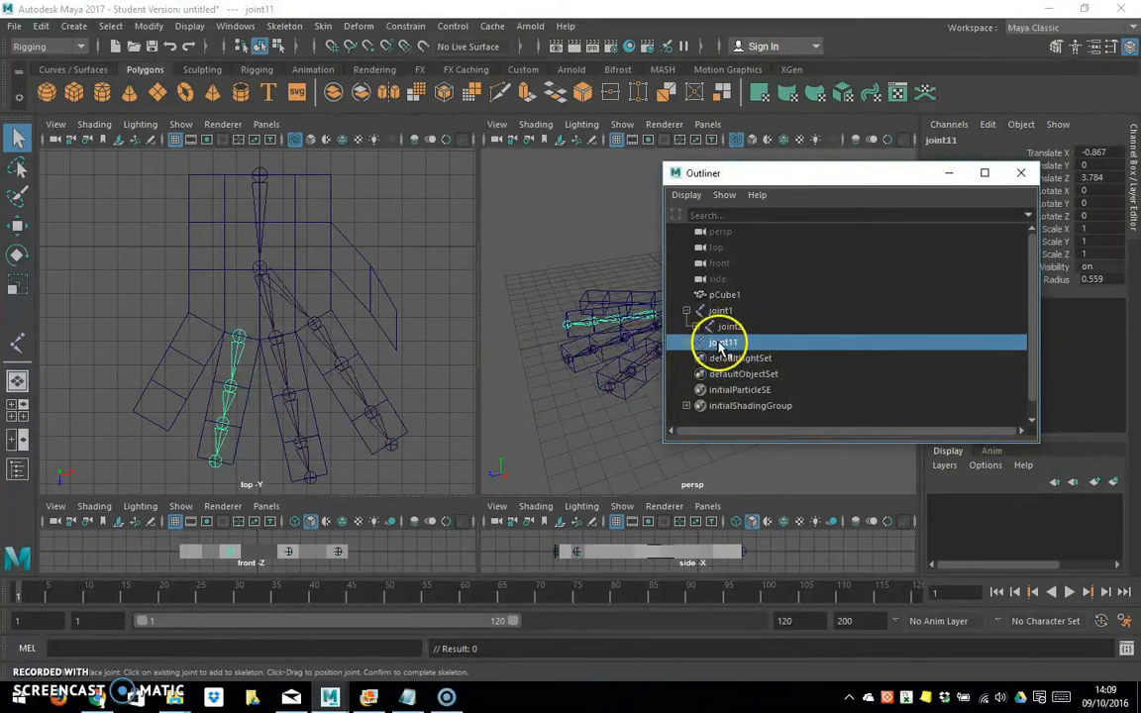
pyautogui.moveTo(720, 349); pyautogui.dragTo(729, 334)
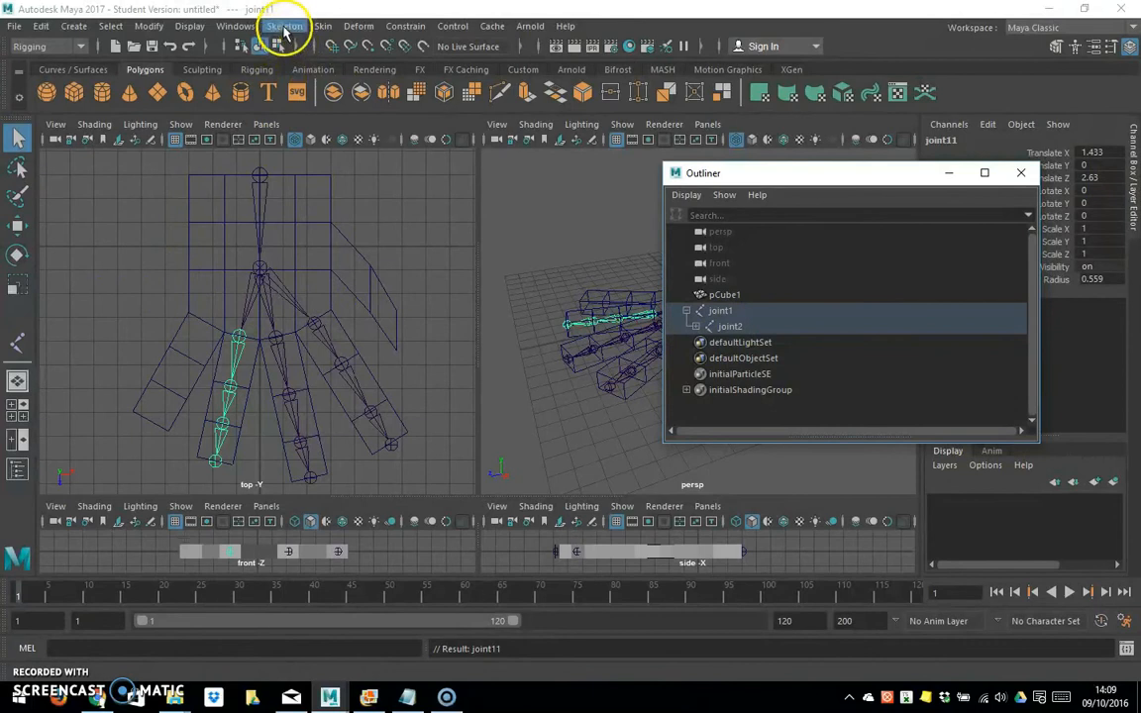
pyautogui.click(284, 30)
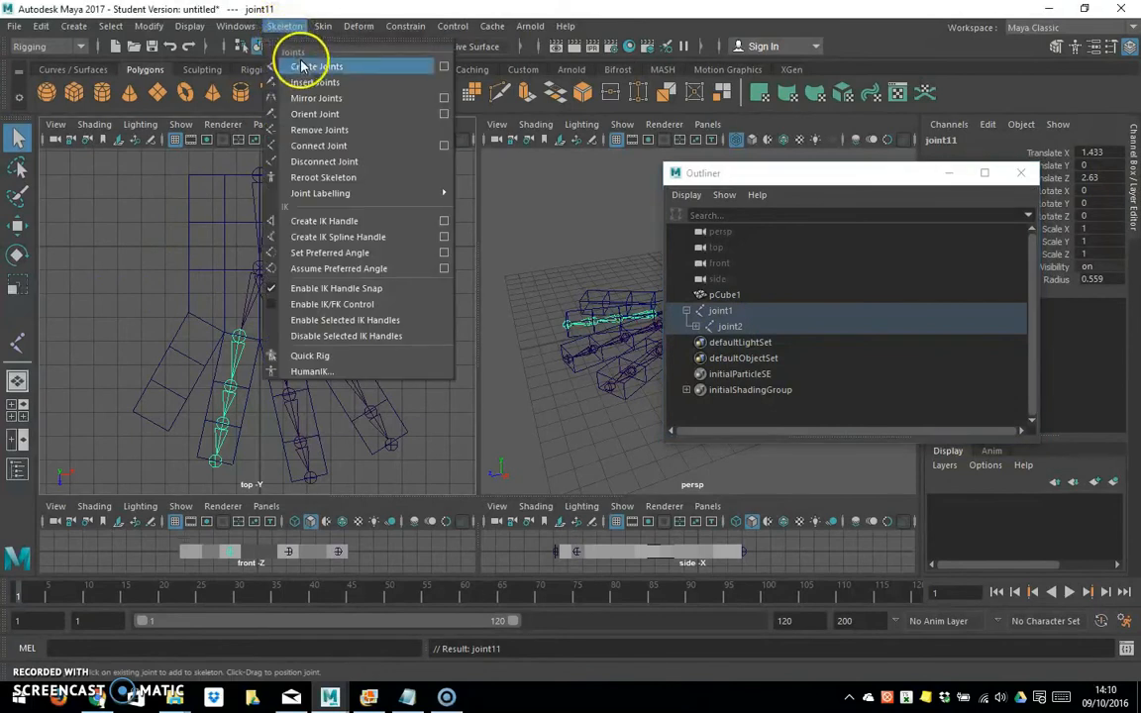
pyautogui.click(15, 139)
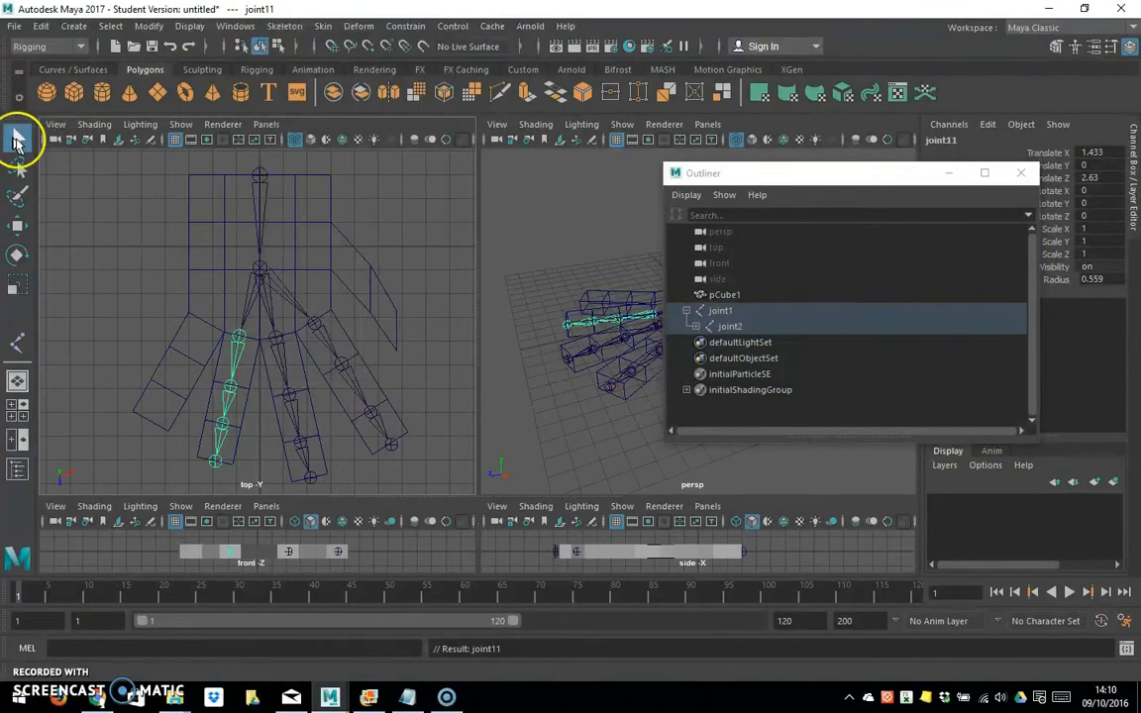
# With Create Joints, place a separate four-joint chain in the outermost finger opposite the thumb, from base (about X -2.2, Z 3.25) through two knuckles to tip.
pyautogui.click(722, 296)
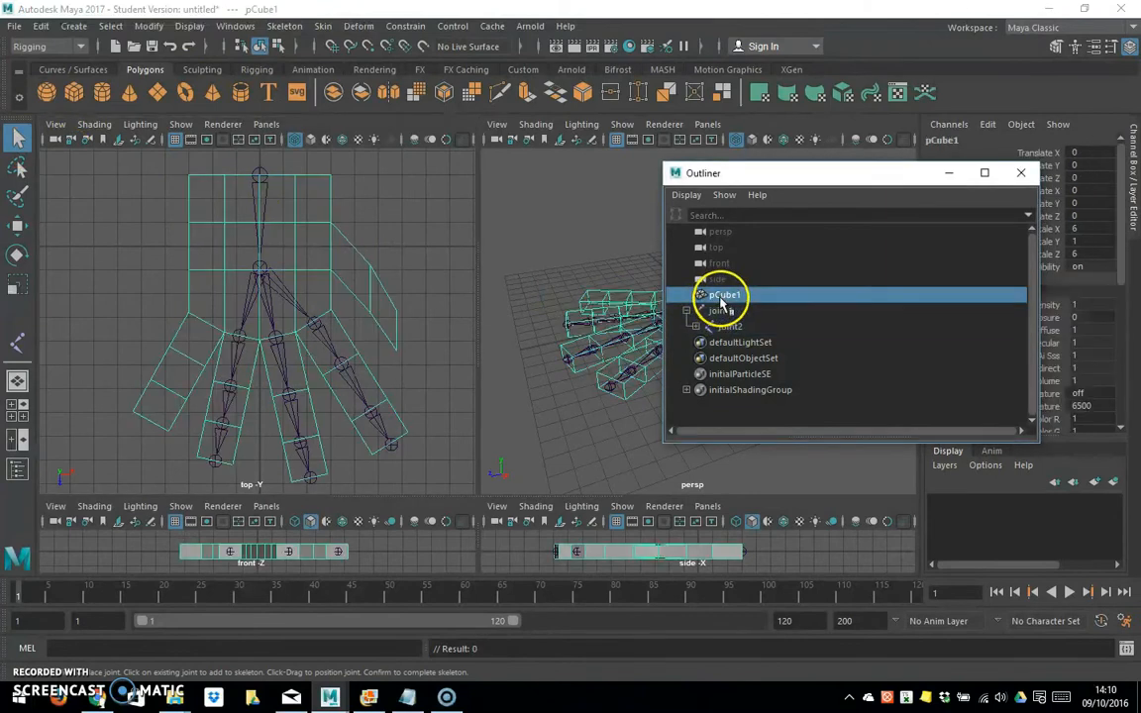
pyautogui.click(291, 27)
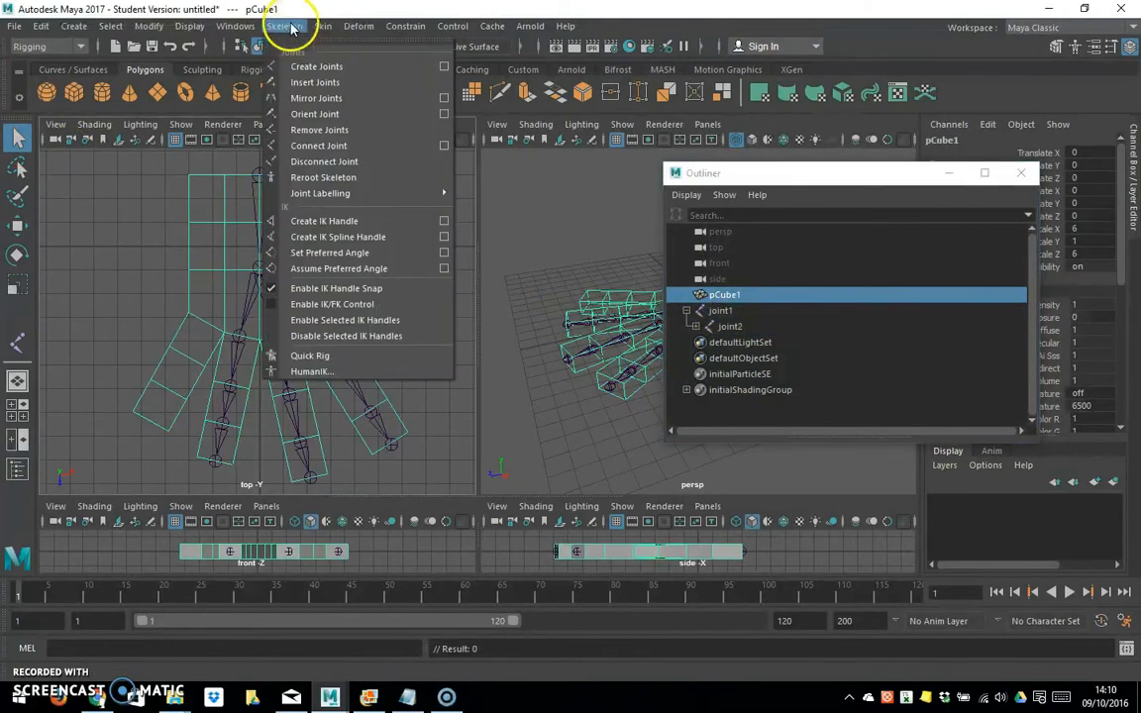
pyautogui.click(315, 67)
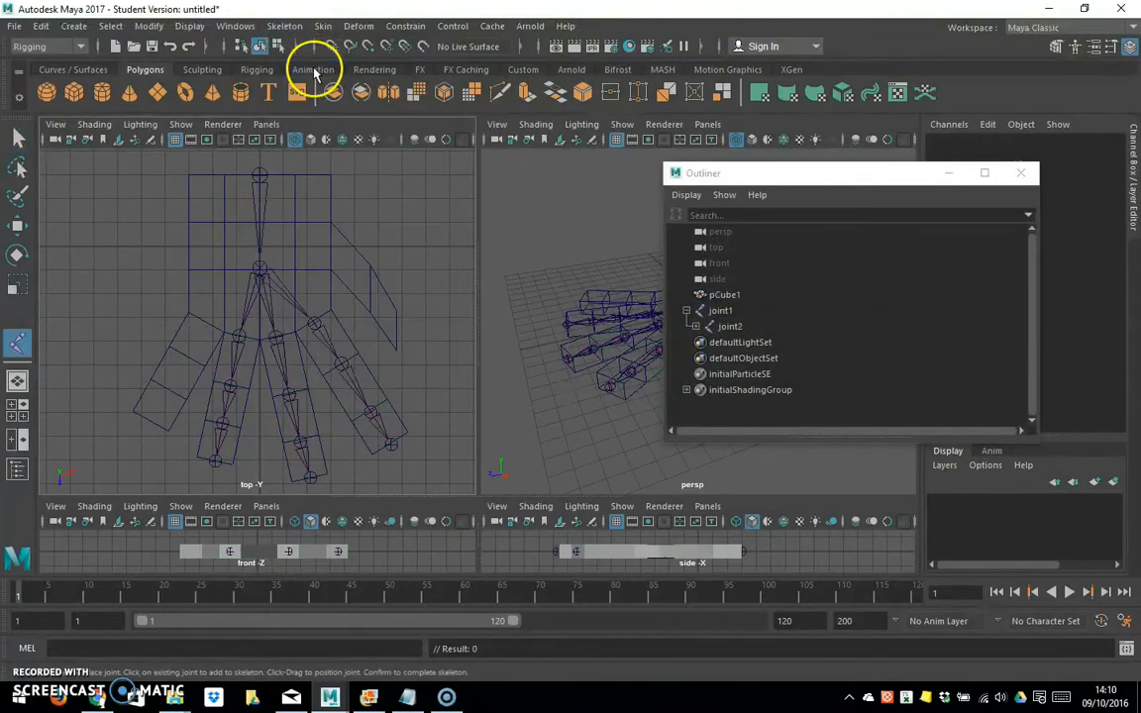
pyautogui.click(206, 321)
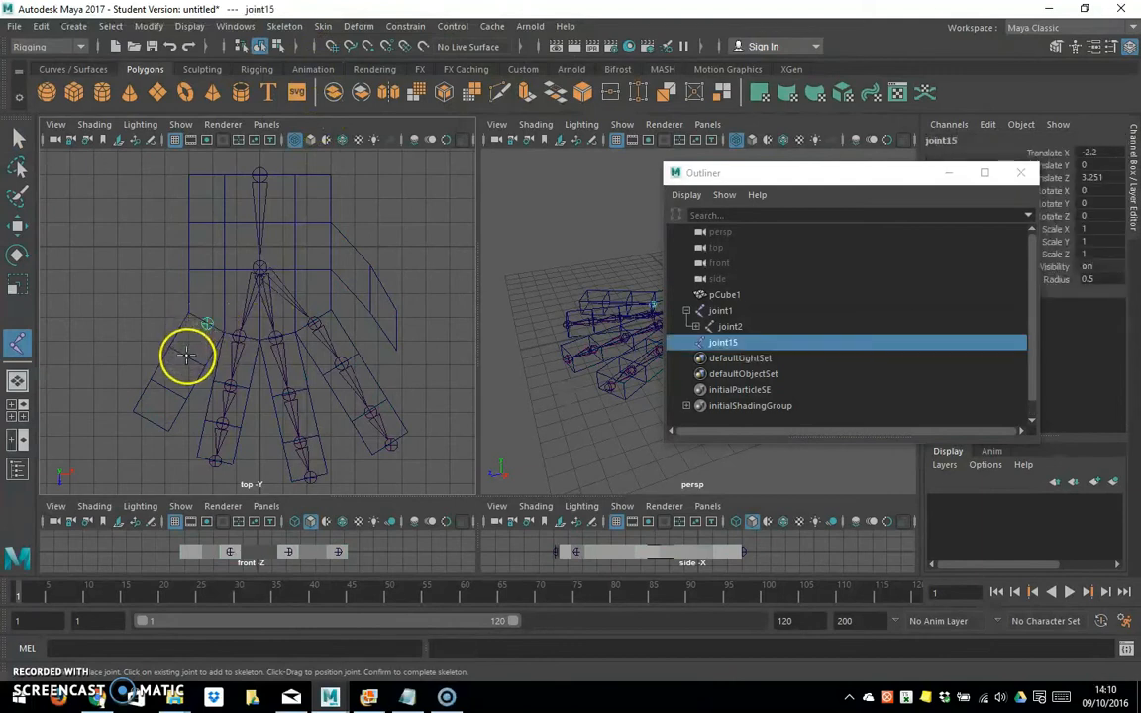
pyautogui.click(185, 355)
pyautogui.click(170, 391)
pyautogui.click(150, 420)
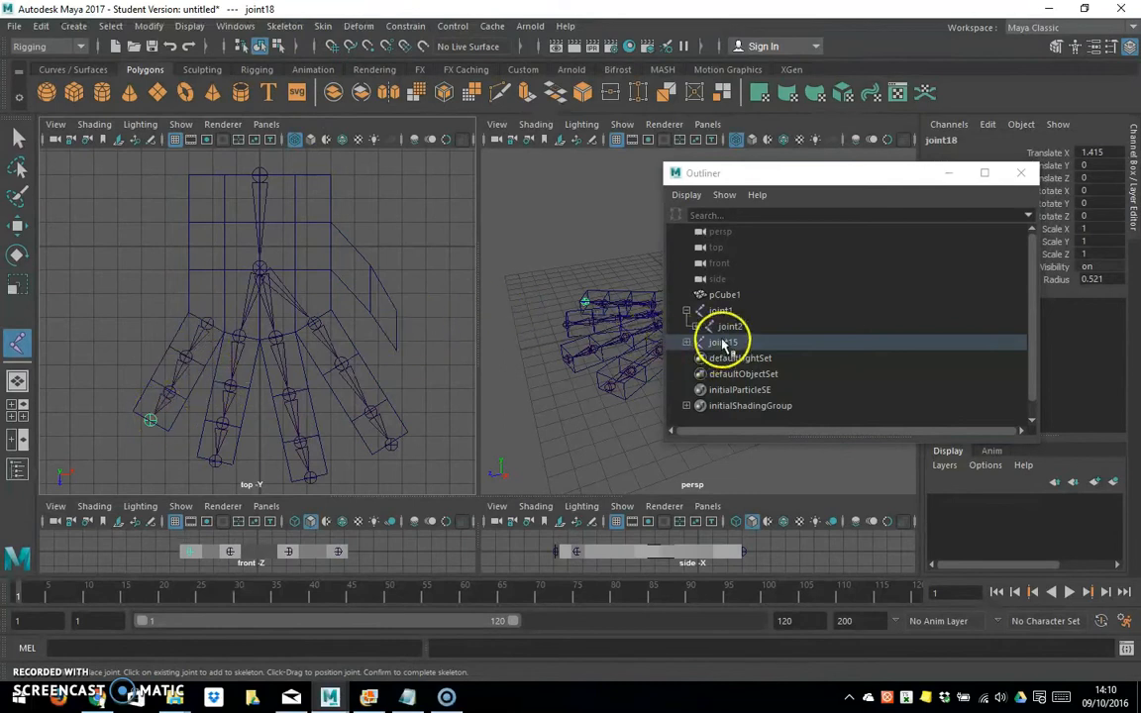
# Leave the joint tool and parent the fourth finger's base joint, joint15, under joint2 in the Outliner.
pyautogui.click(18, 138)
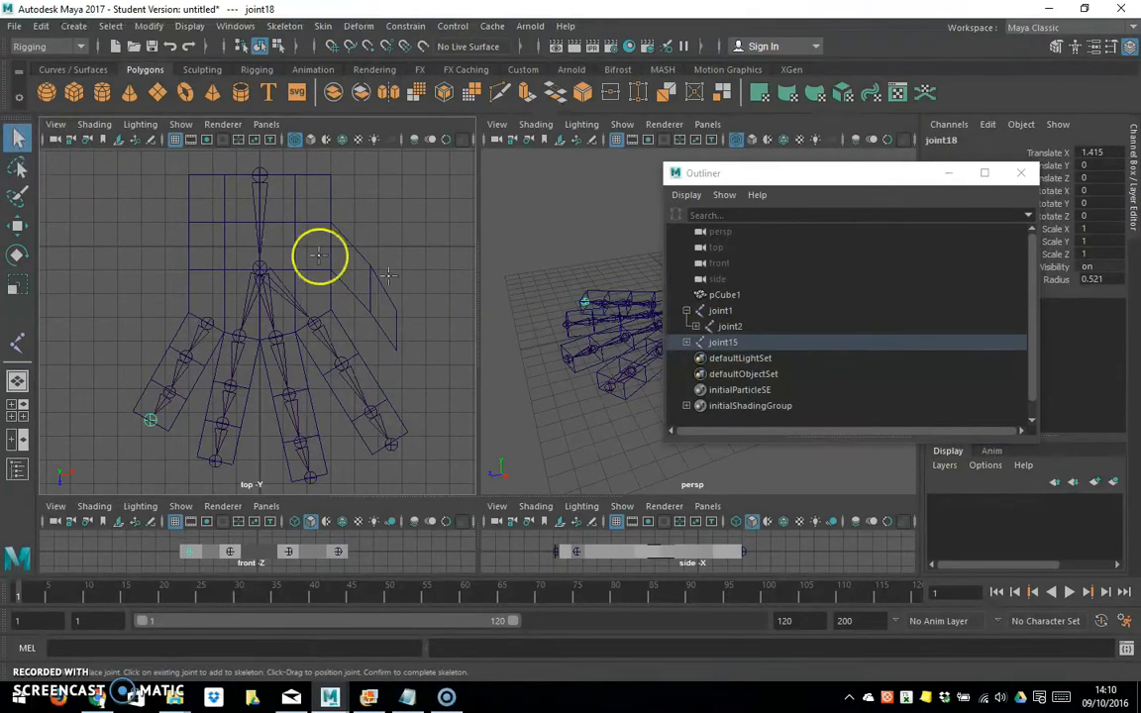
pyautogui.click(723, 343)
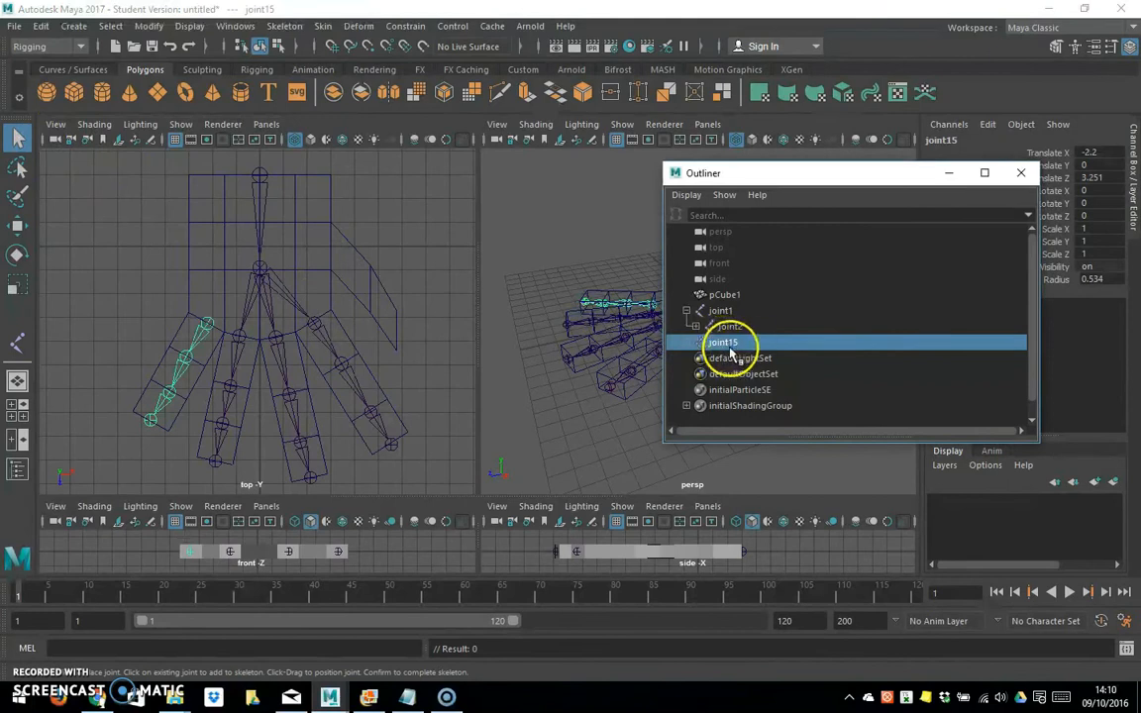
pyautogui.moveTo(731, 349); pyautogui.dragTo(730, 326, button='middle')
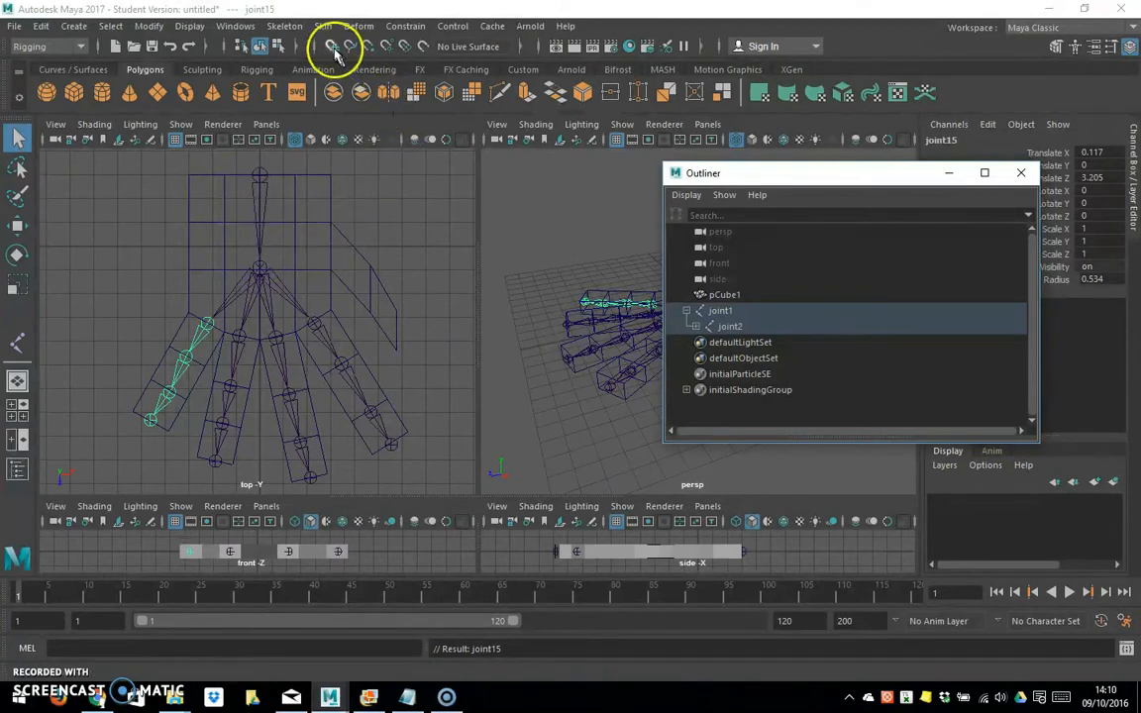
pyautogui.click(19, 140)
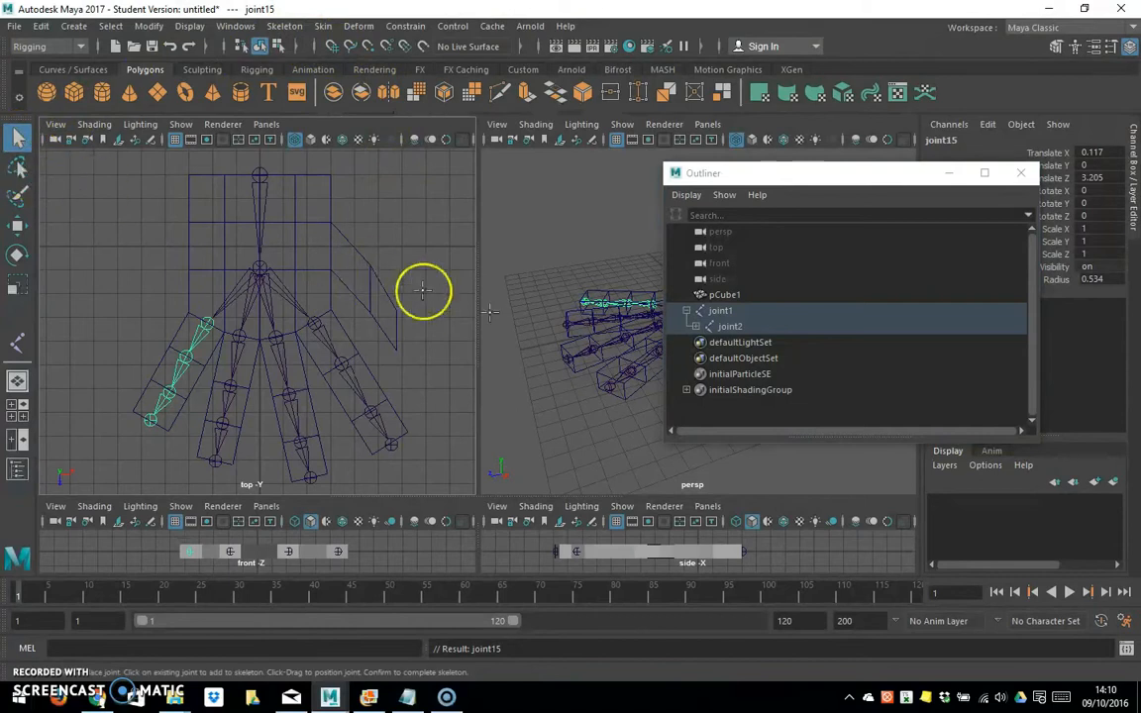
# With Create Joints, place a separate three-joint chain in the thumb, from its base (about X 2.93, Z 0.18) through the bend to the tip.
pyautogui.click(709, 295)
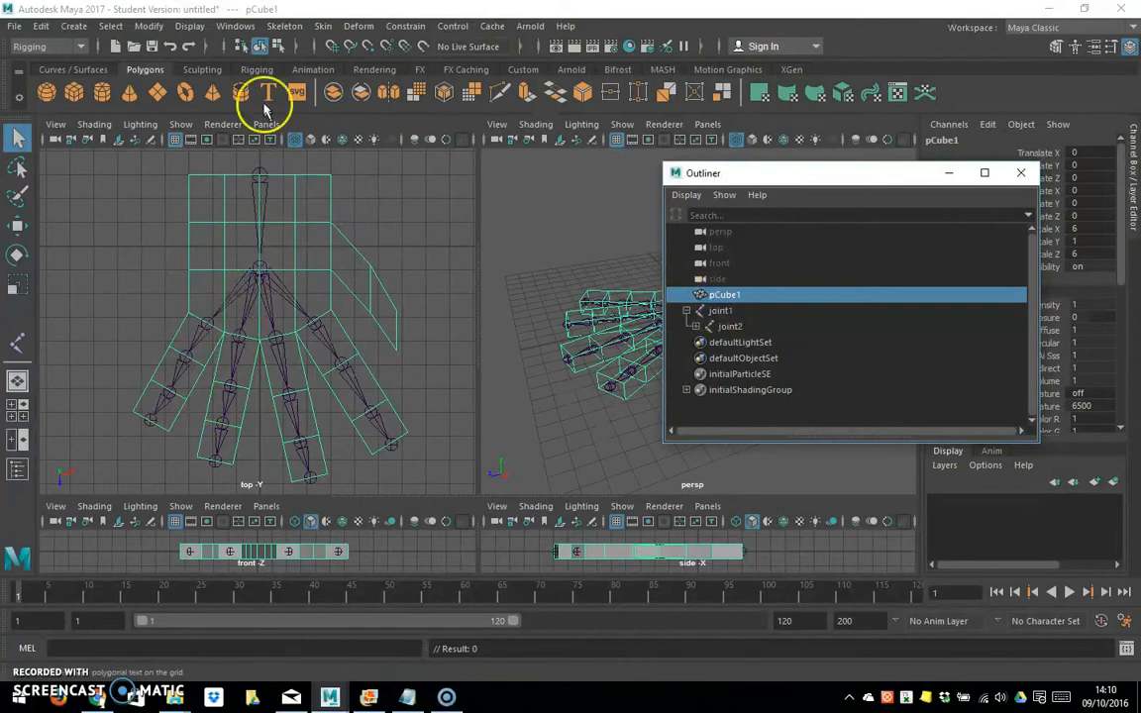
pyautogui.click(284, 26)
pyautogui.click(322, 63)
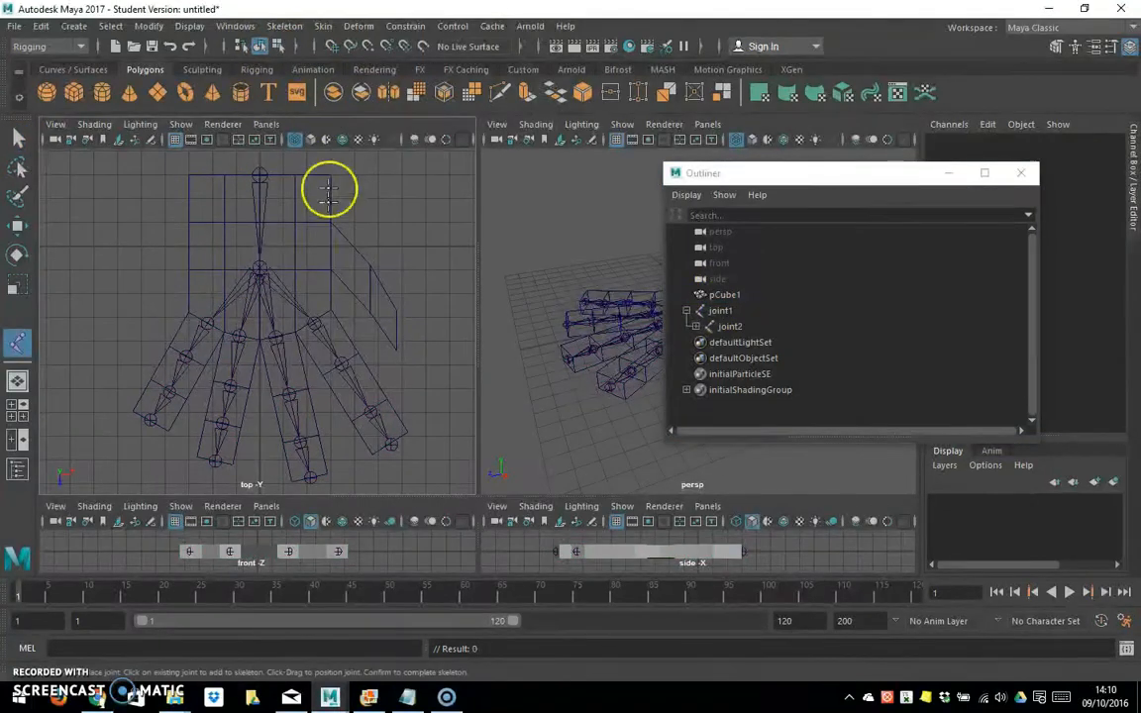
pyautogui.click(329, 249)
pyautogui.click(369, 286)
pyautogui.click(396, 327)
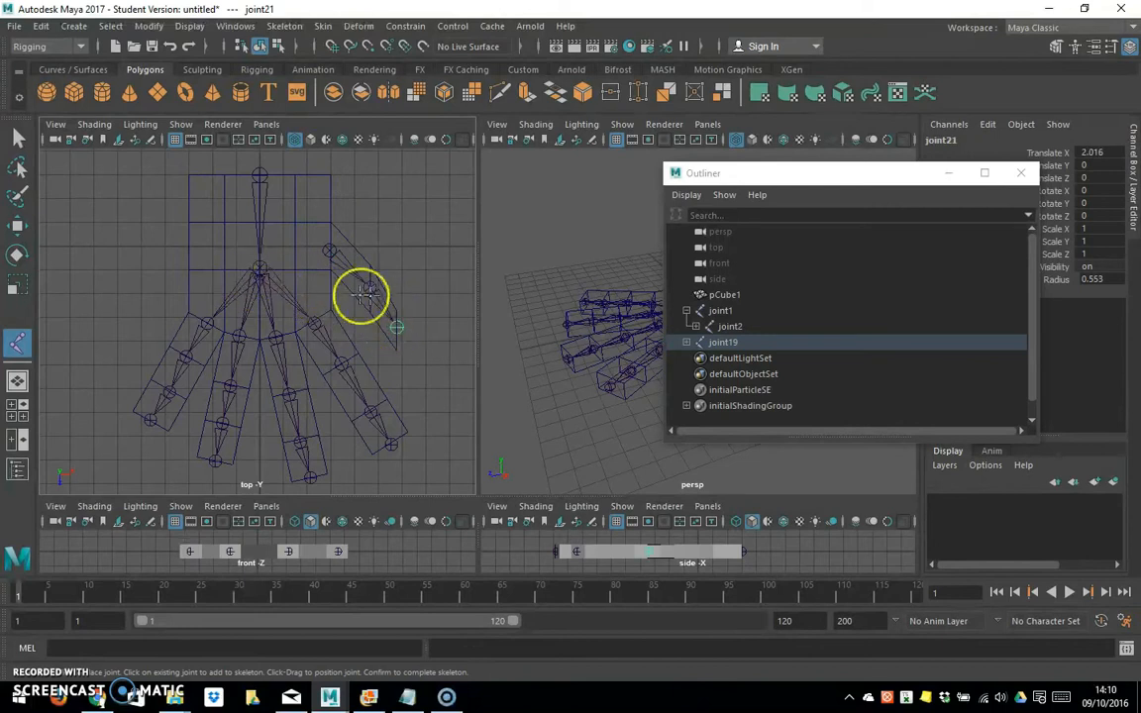
# Parent the thumb's base joint, joint19, under joint2 in the Outliner and collapse the joint1 hierarchy.
pyautogui.click(728, 348)
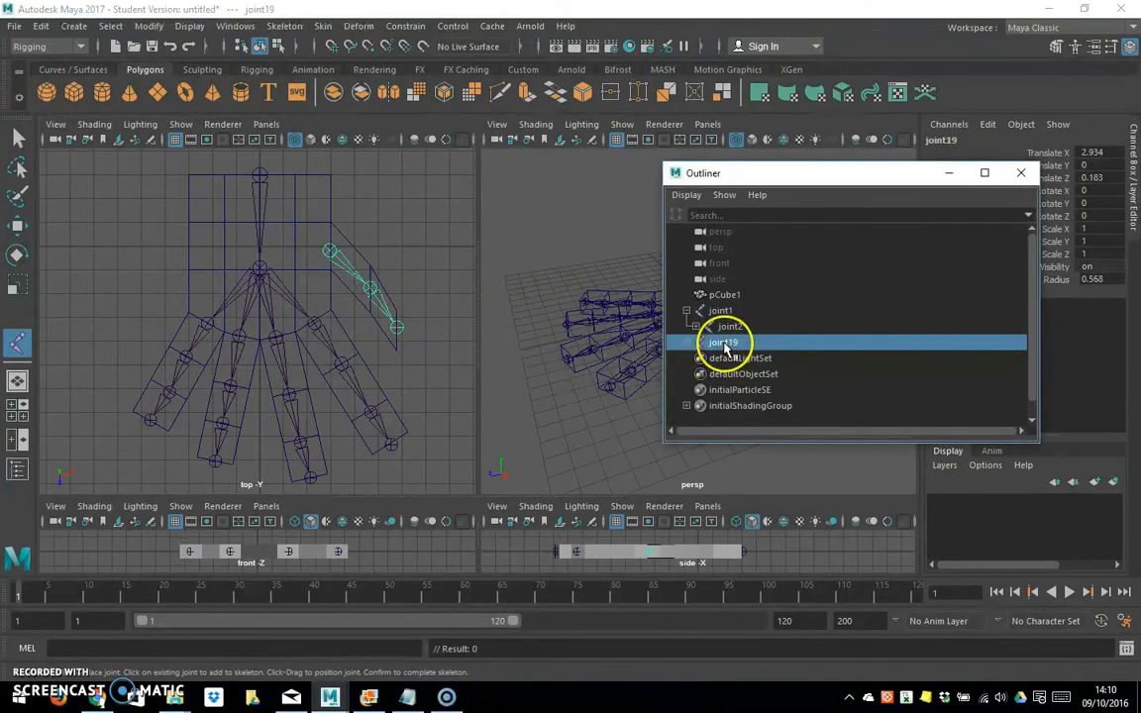
pyautogui.moveTo(722, 338); pyautogui.dragTo(724, 335, button='middle')
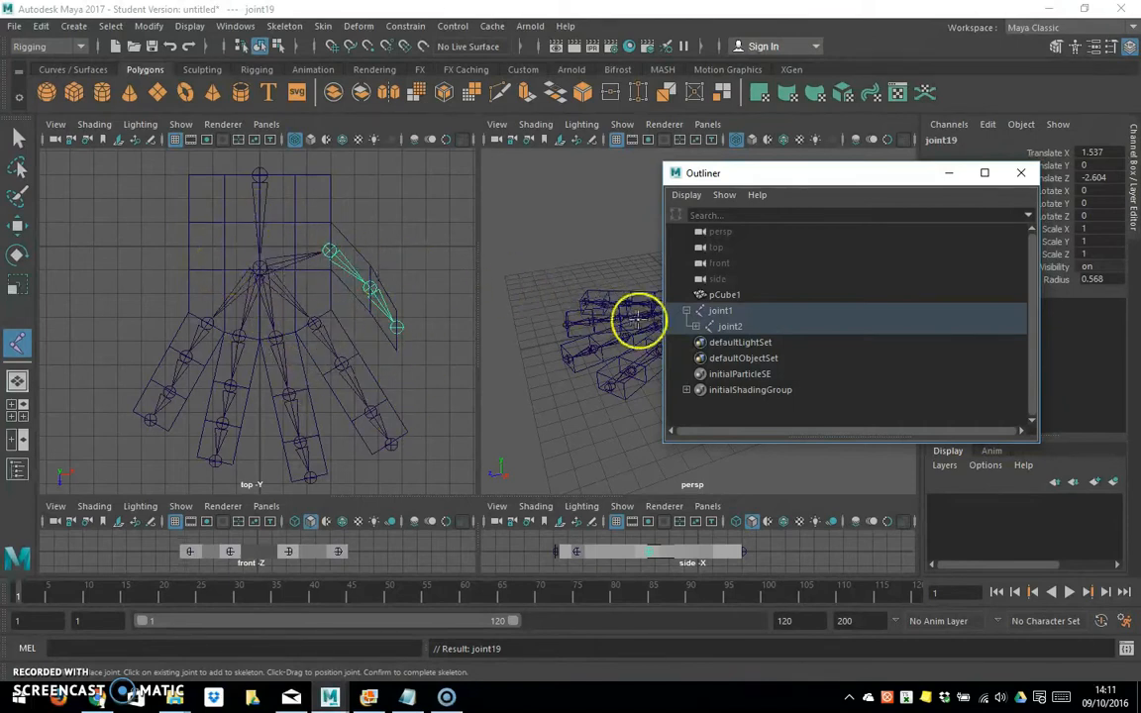
pyautogui.click(686, 311)
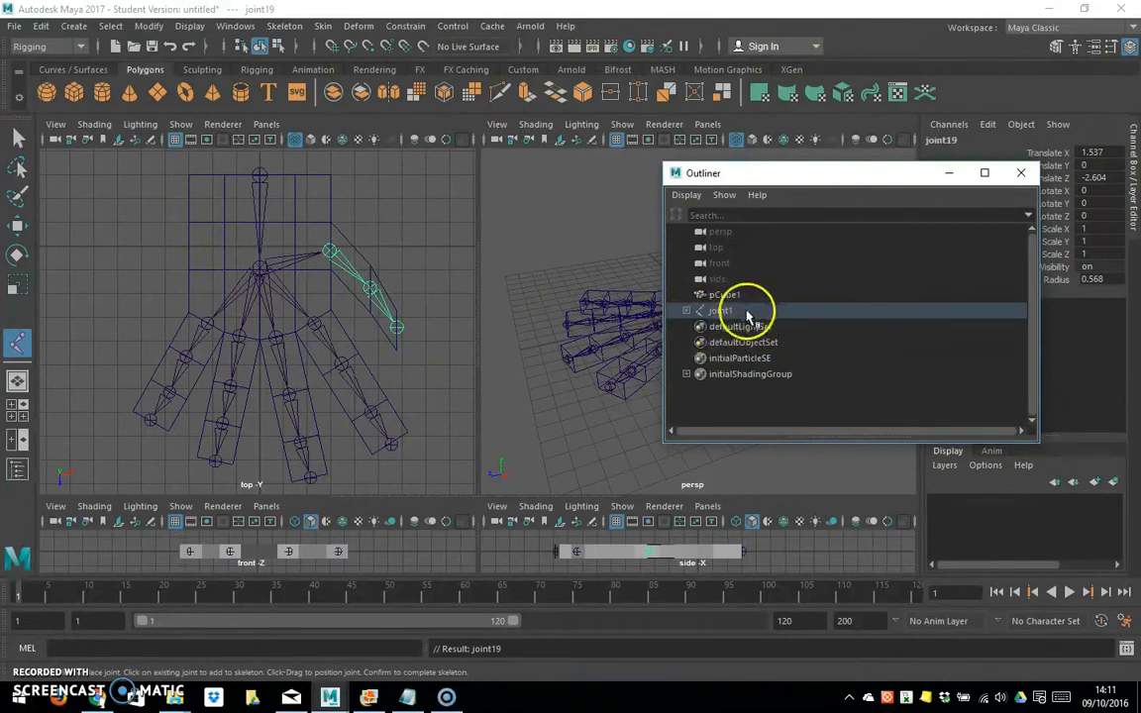
# Select the hand mesh pCube1 together with the root joint joint1 and bind the mesh to the skeleton with Bind Skin.
pyautogui.click(727, 296)
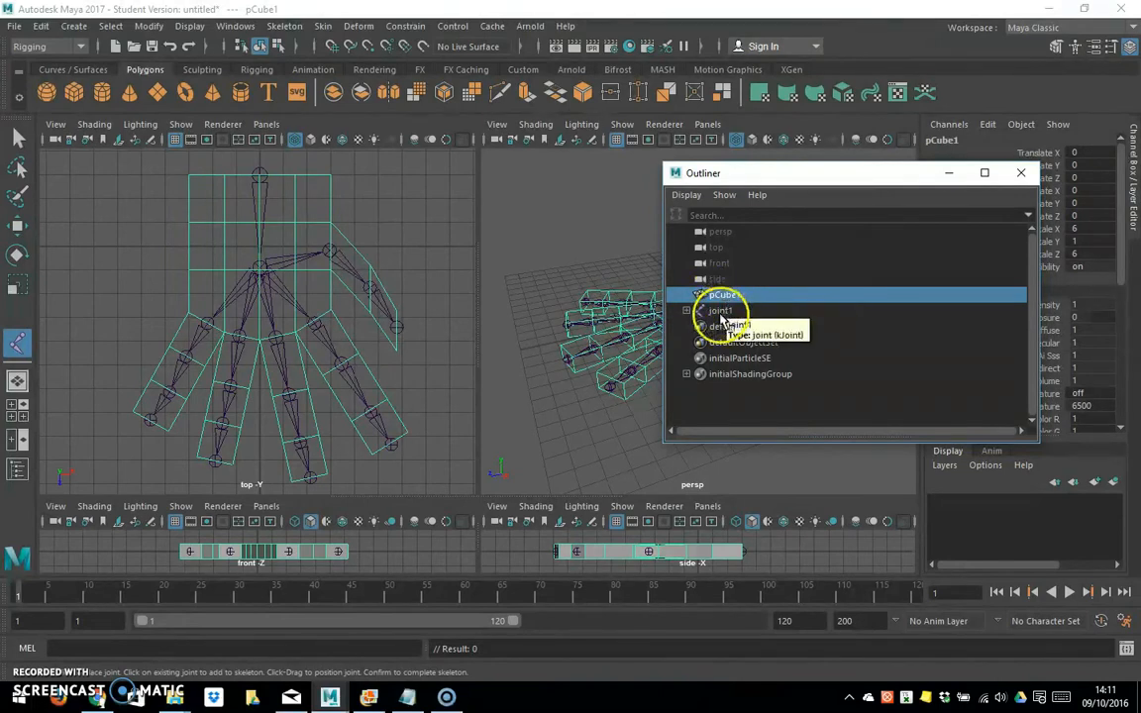
pyautogui.click(722, 311)
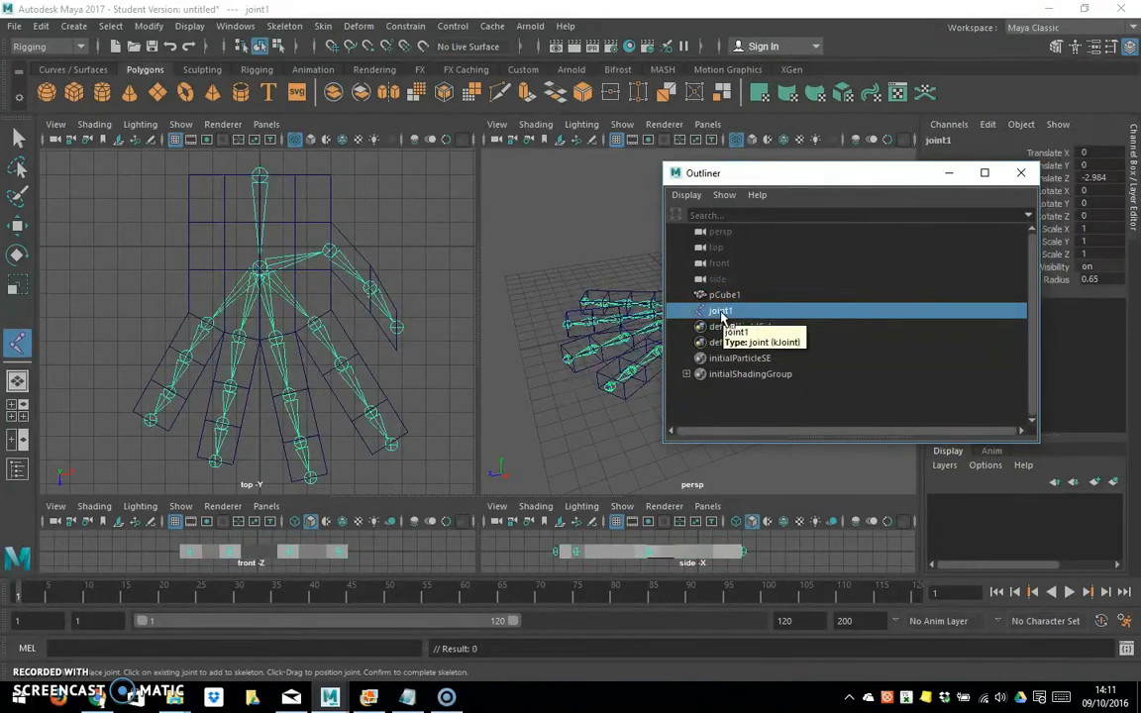
pyautogui.click(723, 295)
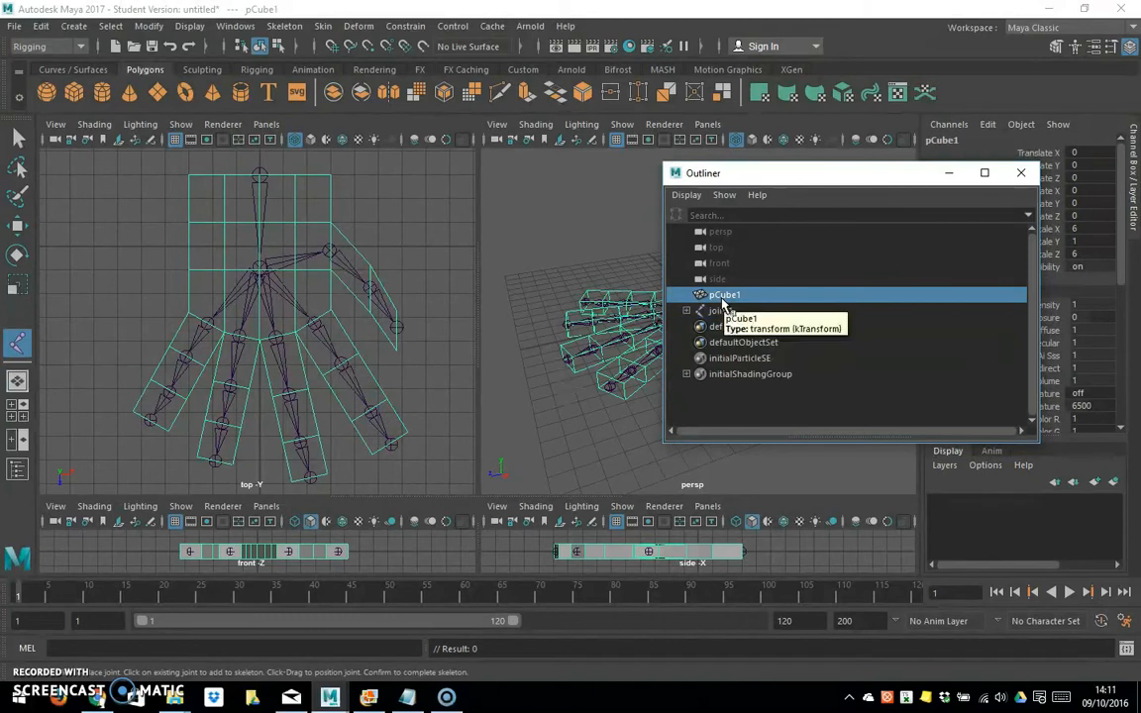
pyautogui.keyDown('ctrl'); pyautogui.click(721, 311); pyautogui.keyUp('ctrl')
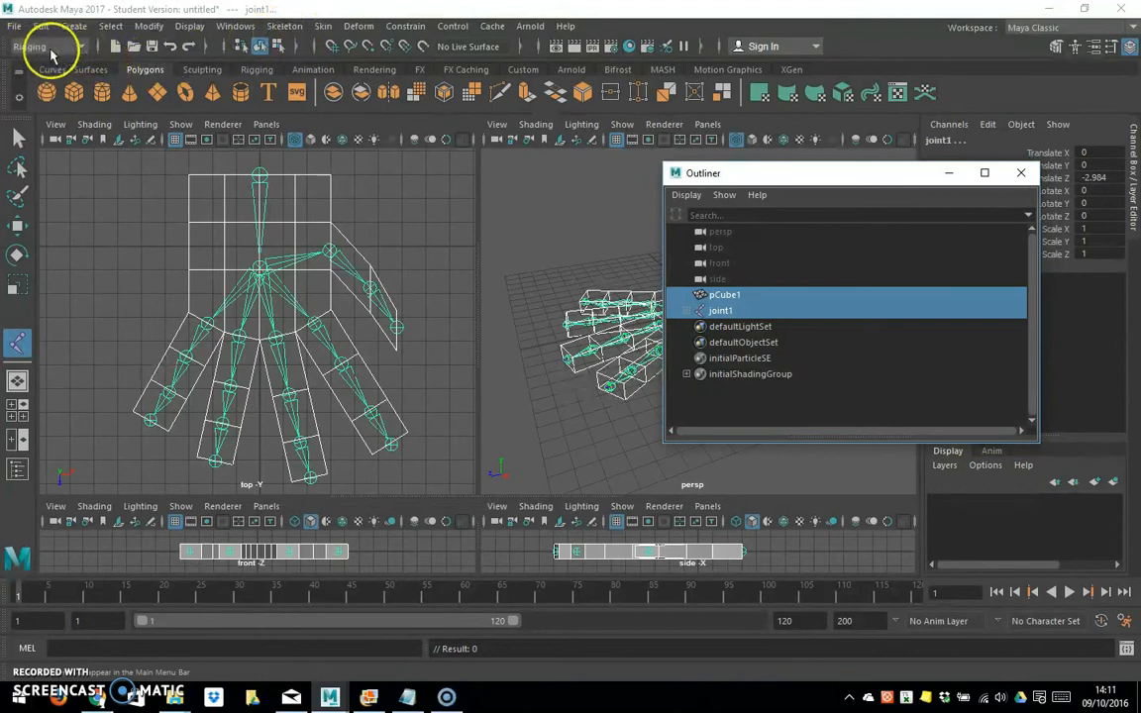
pyautogui.click(325, 26)
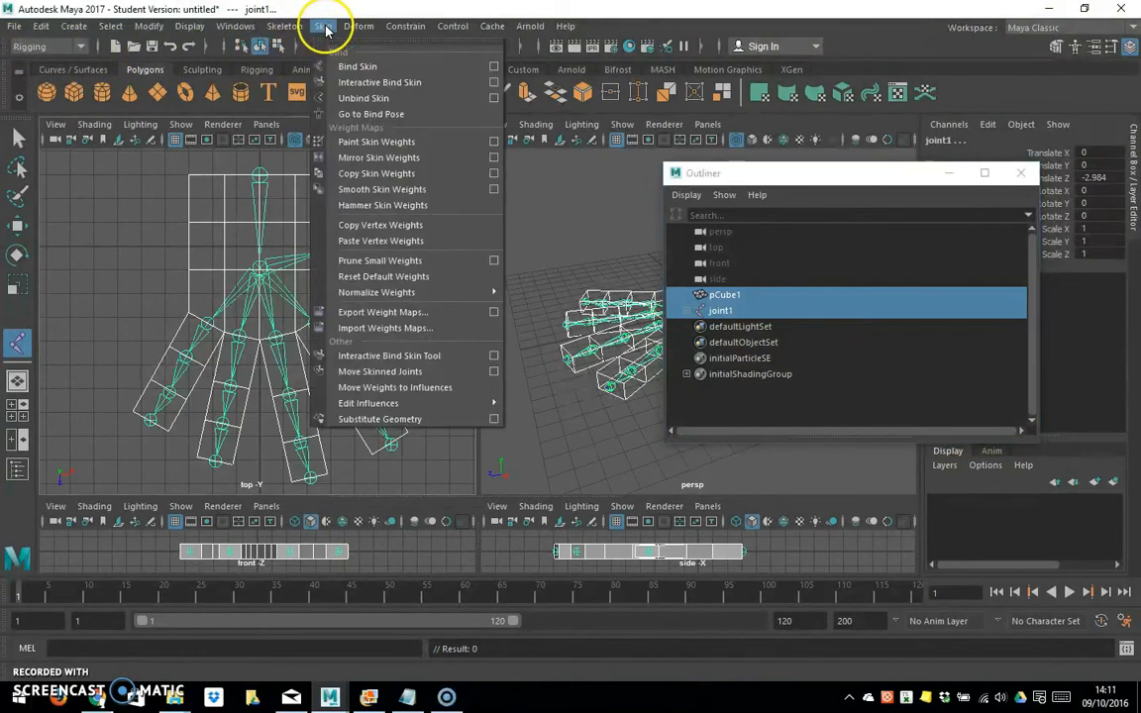
pyautogui.click(416, 68)
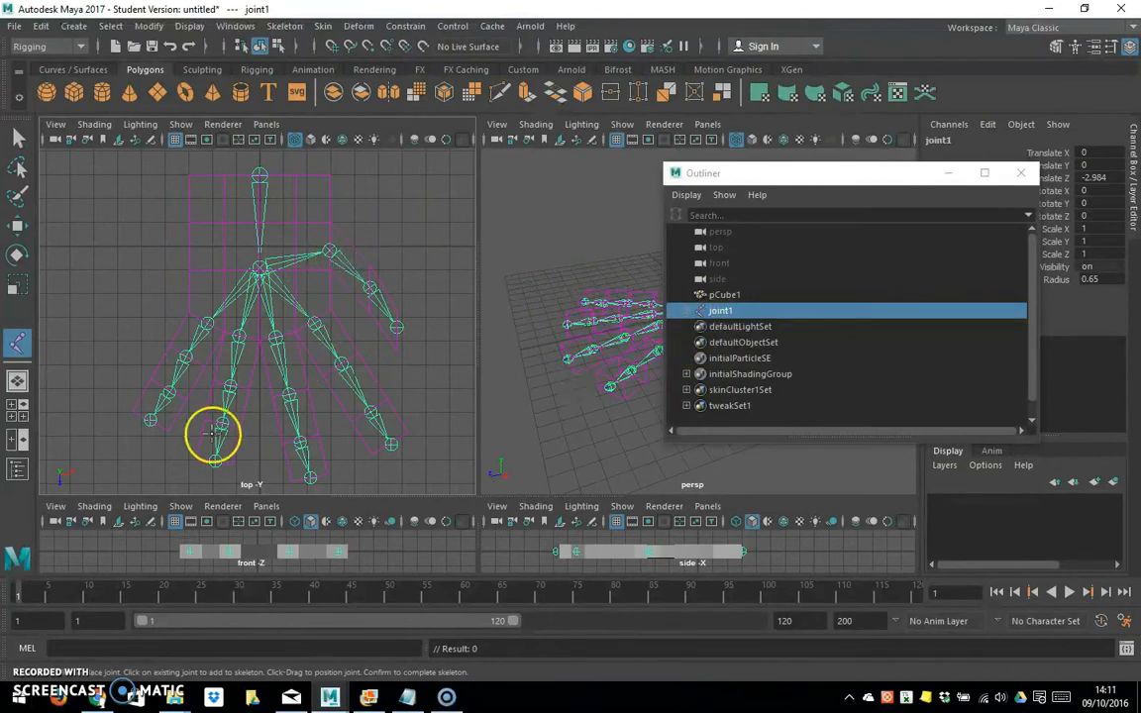
# Show the hand smooth-shaded in a single perspective view and expand joint1 and joint2 in the Outliner to list the finger chains.
pyautogui.click(17, 381)
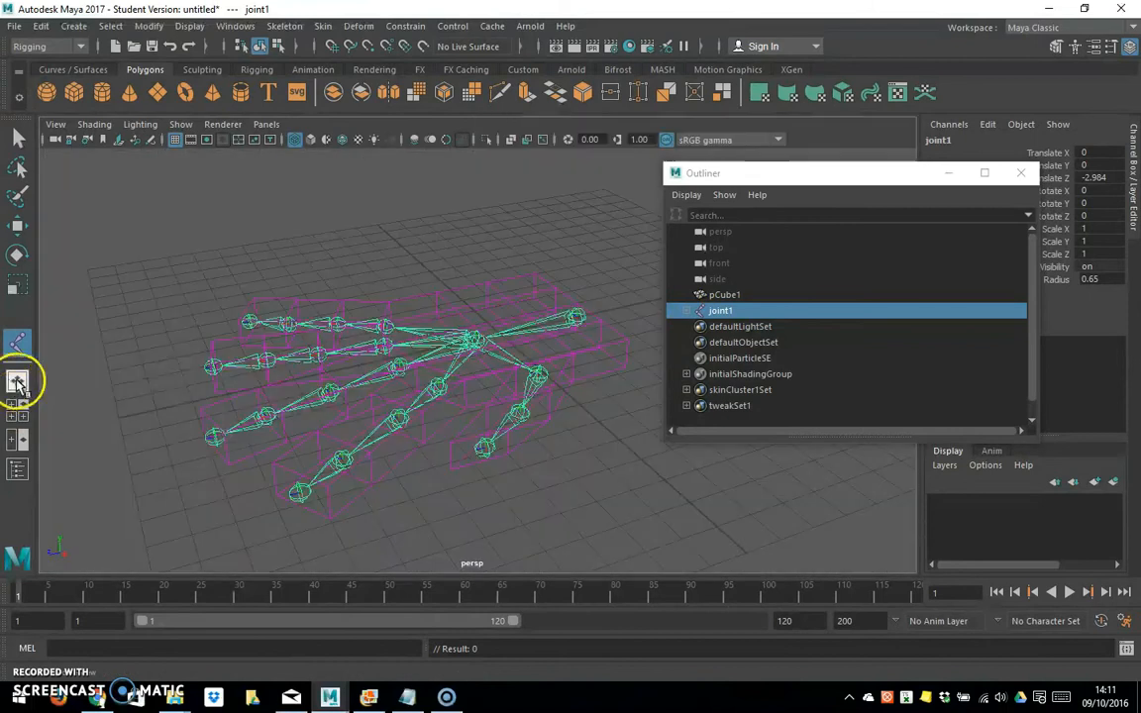
pyautogui.click(311, 139)
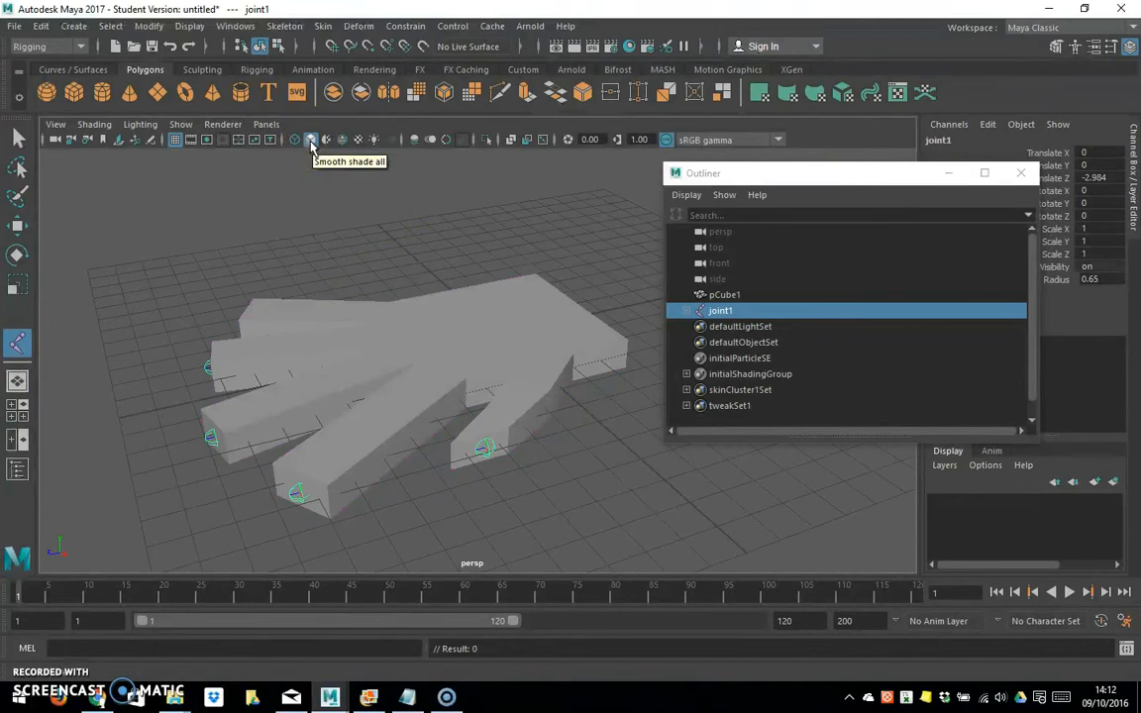
pyautogui.click(689, 312)
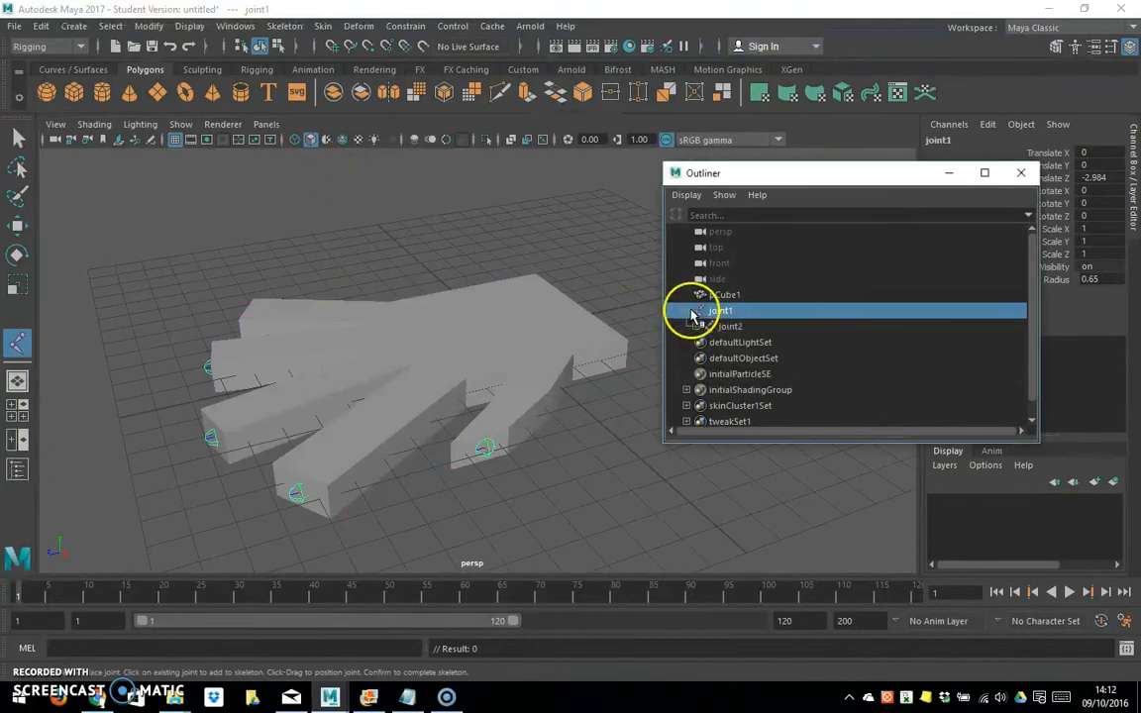
pyautogui.click(696, 326)
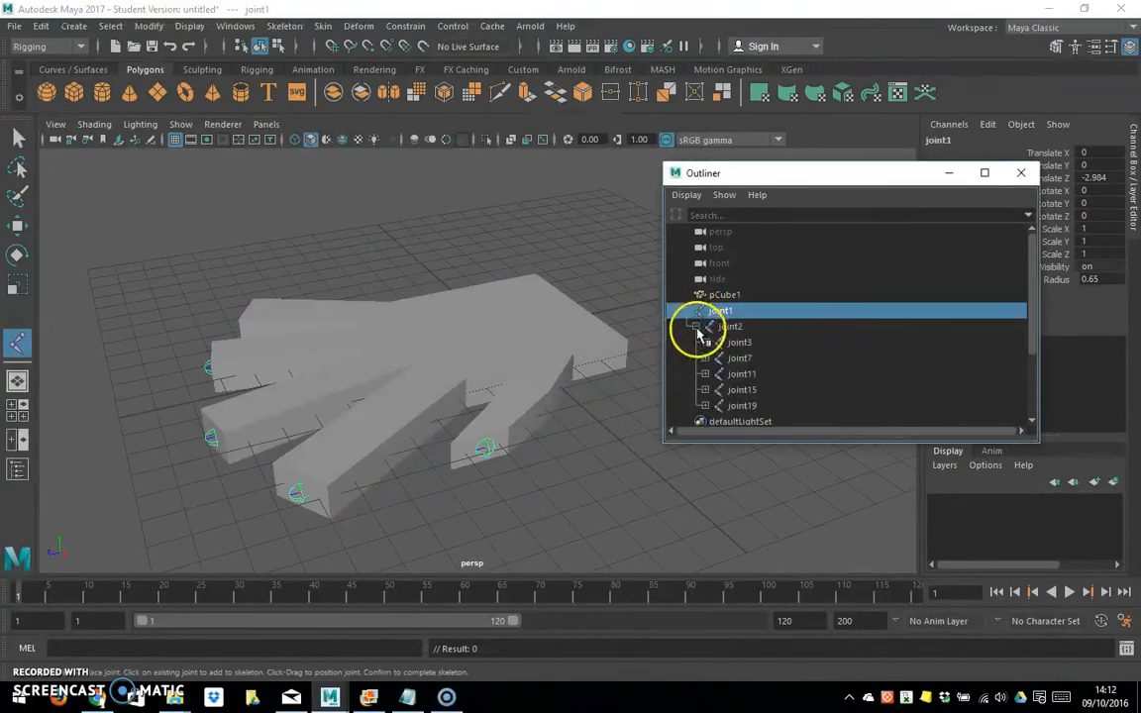
# Test the binding by rotating joint8 in the second finger slightly with the Rotate tool, to about X 2.7, Y 2.5, Z -3.4.
pyautogui.click(748, 375)
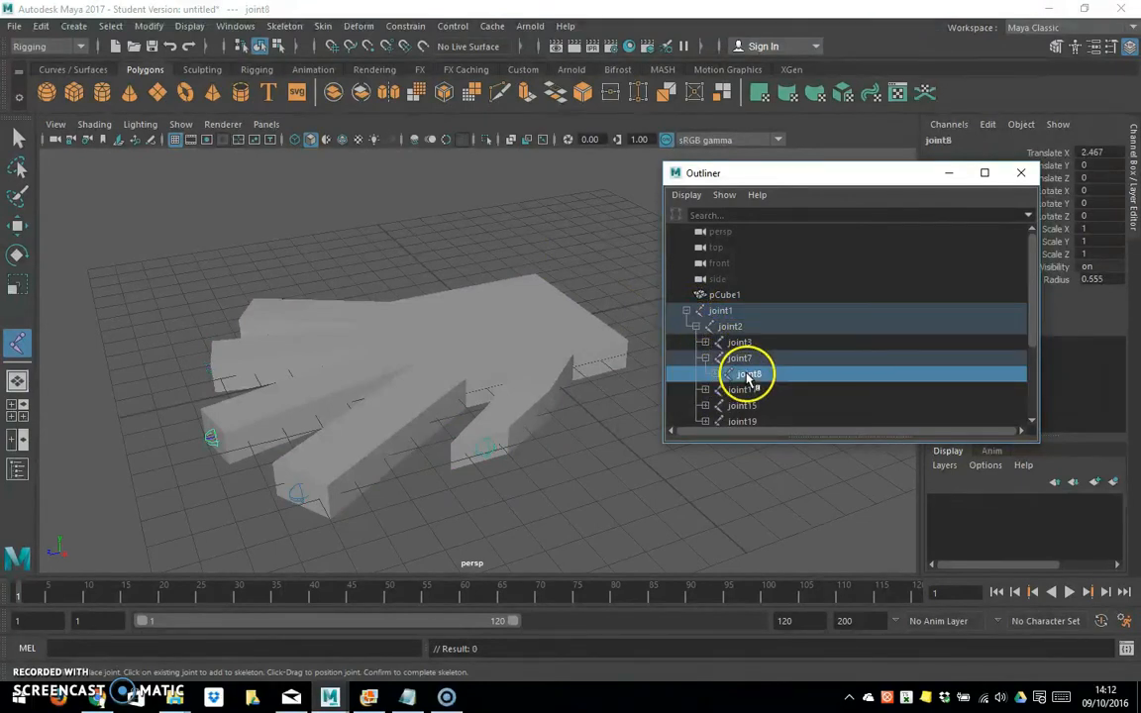
pyautogui.click(16, 256)
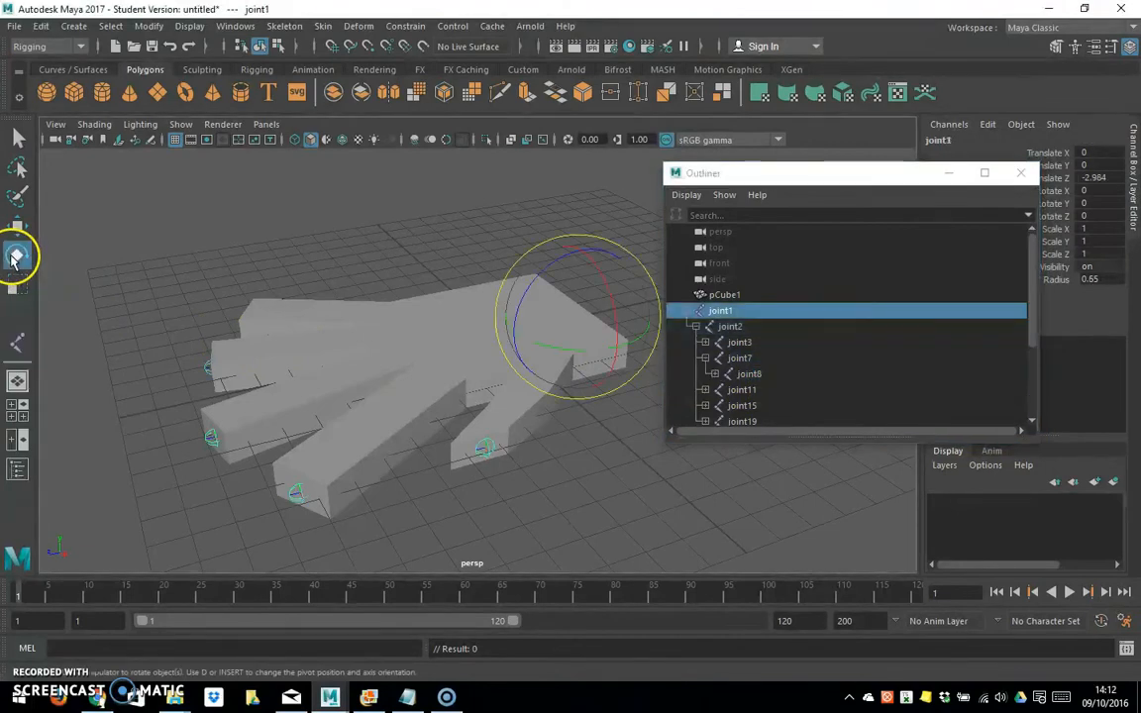
pyautogui.click(750, 358)
pyautogui.click(747, 375)
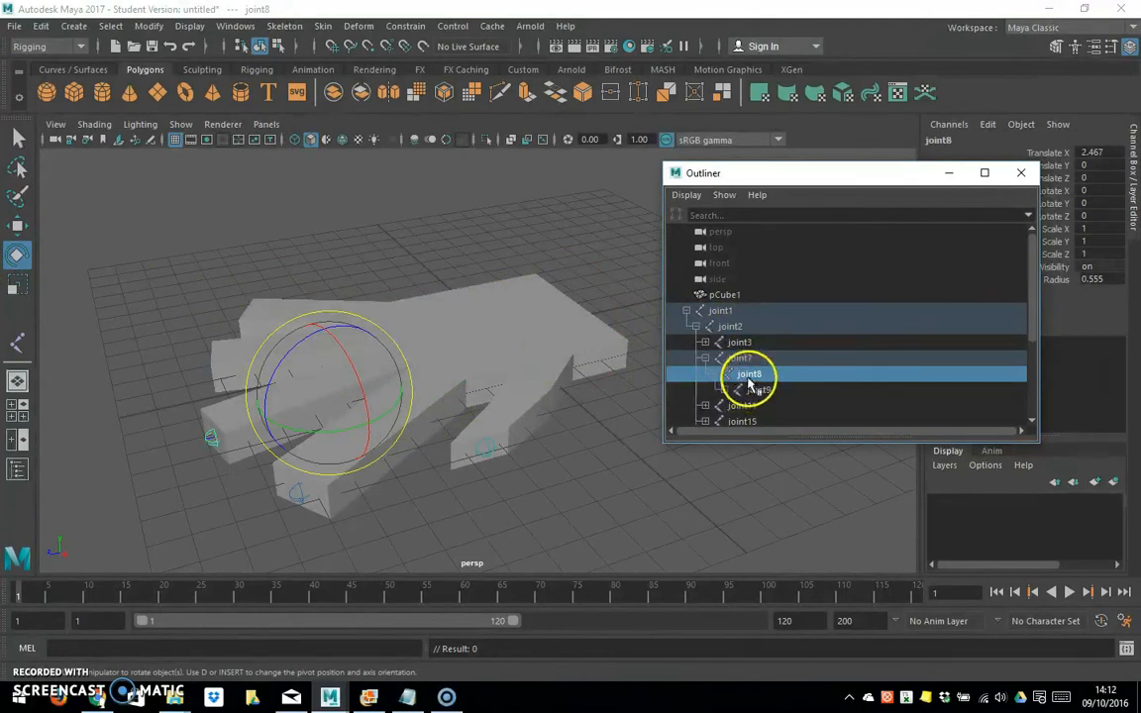
pyautogui.moveTo(336, 315)
pyautogui.mouseDown()
pyautogui.moveTo(347, 310)
pyautogui.moveTo(380, 358)
pyautogui.moveTo(373, 337)
pyautogui.moveTo(288, 293)
pyautogui.moveTo(258, 298)
pyautogui.moveTo(352, 324)
pyautogui.moveTo(329, 308)
pyautogui.moveTo(289, 300)
pyautogui.moveTo(329, 311)
pyautogui.moveTo(404, 373)
pyautogui.mouseUp()
# Expand joint3 and rotate joint4 to bend the finger nearest the thumb downward, to about -55 degrees in Z.
pyautogui.scroll(-3, 714, 406)
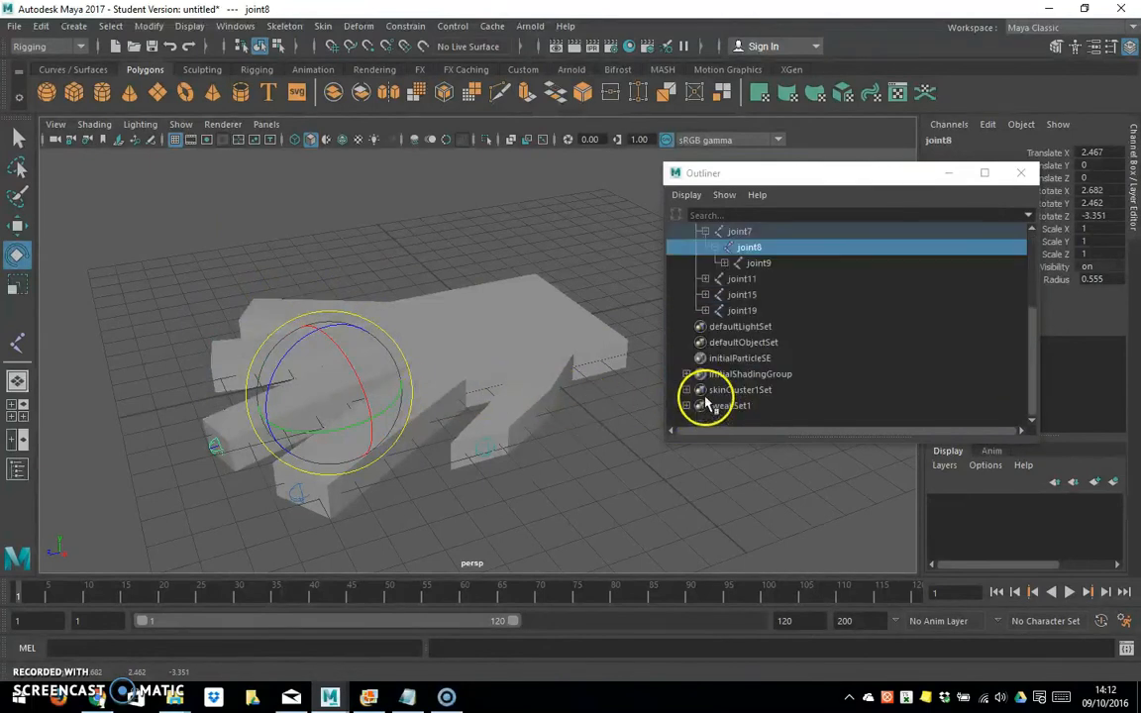
pyautogui.scroll(3, 705, 297)
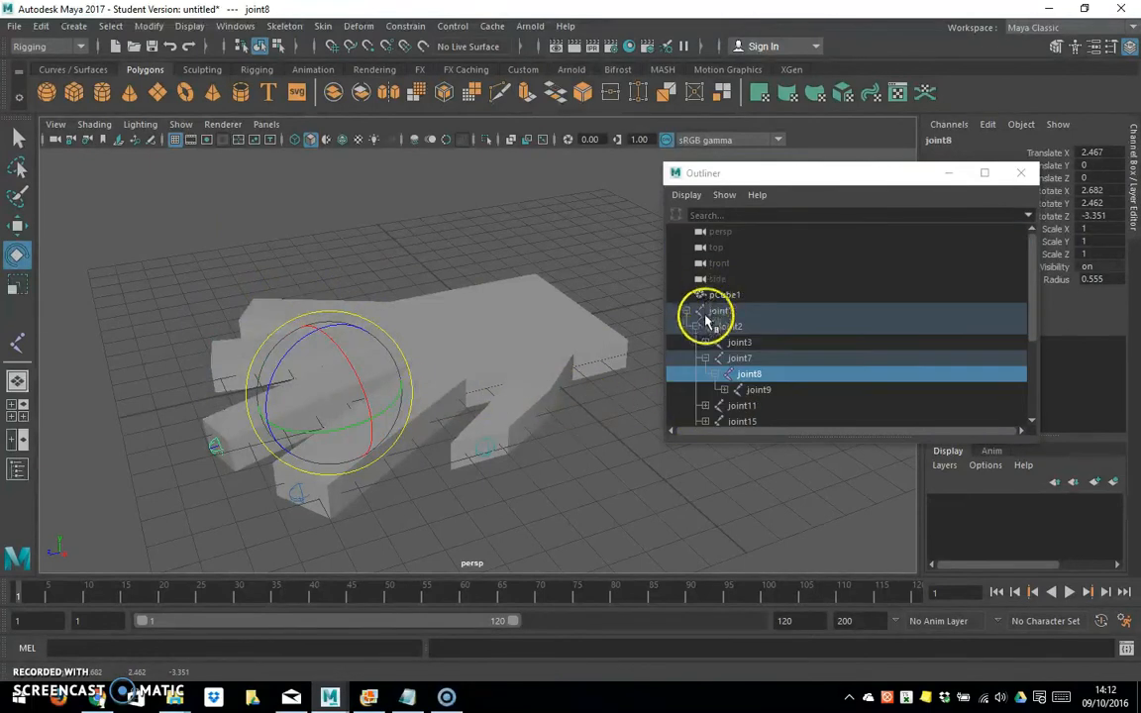
pyautogui.click(705, 342)
pyautogui.click(751, 359)
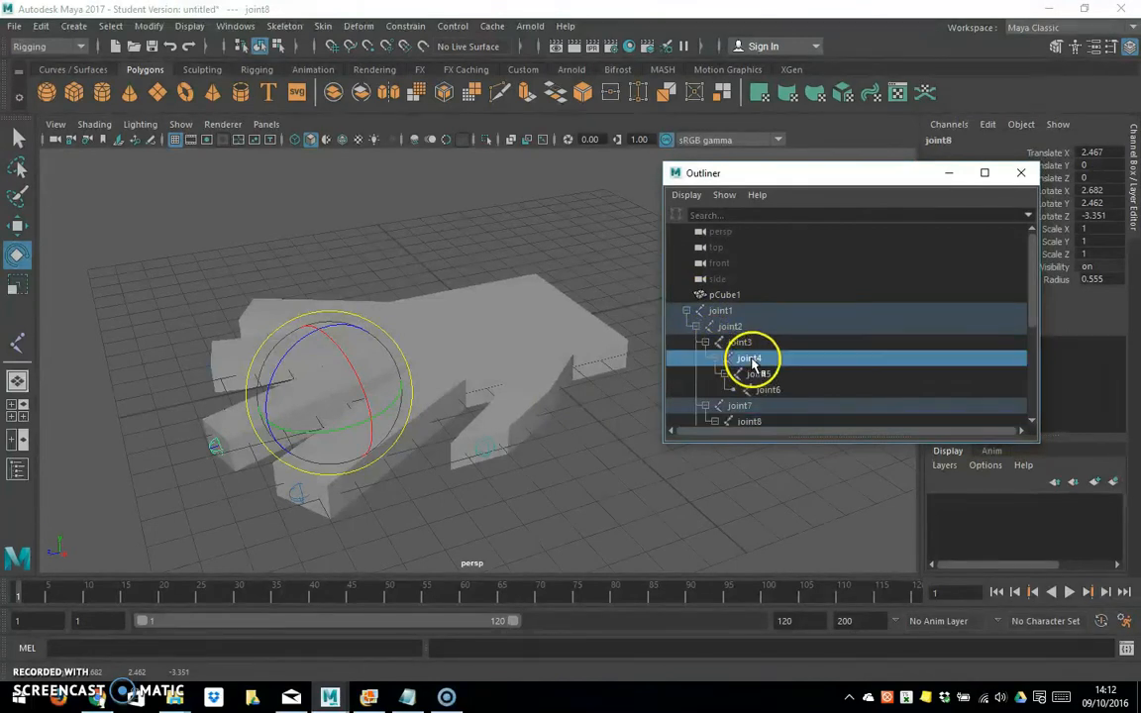
pyautogui.moveTo(400, 357); pyautogui.dragTo(392, 414)
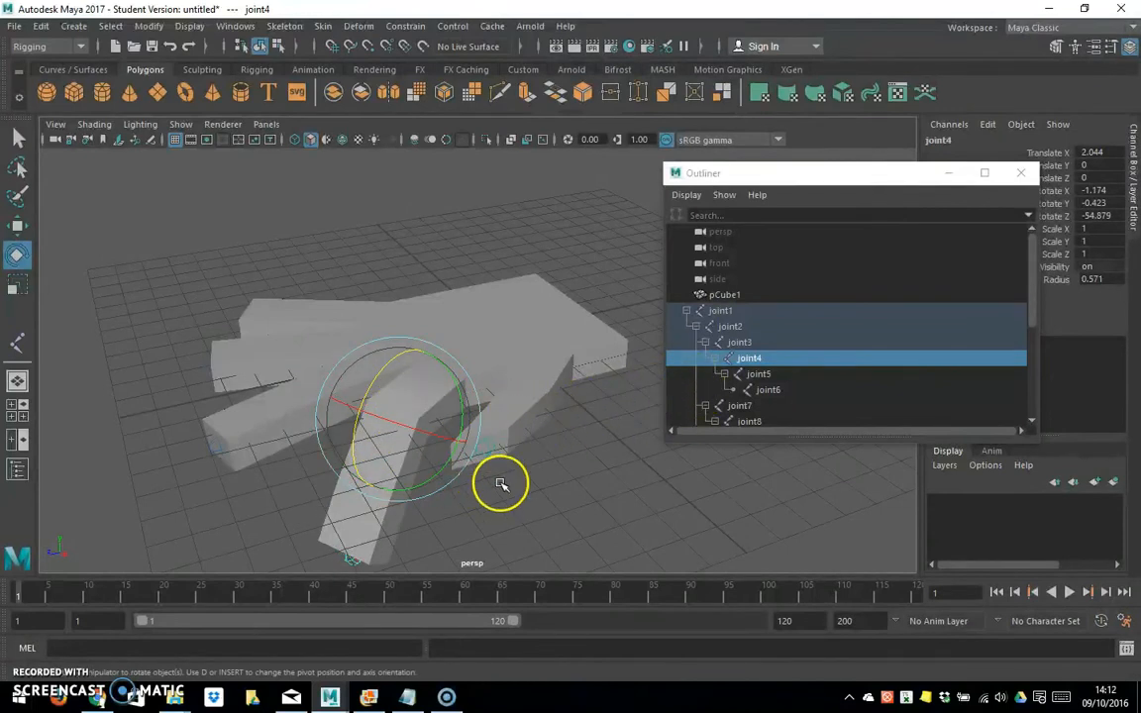
pyautogui.keyDown('alt'); pyautogui.moveTo(527, 480); pyautogui.dragTo(511, 446); pyautogui.keyUp('alt')
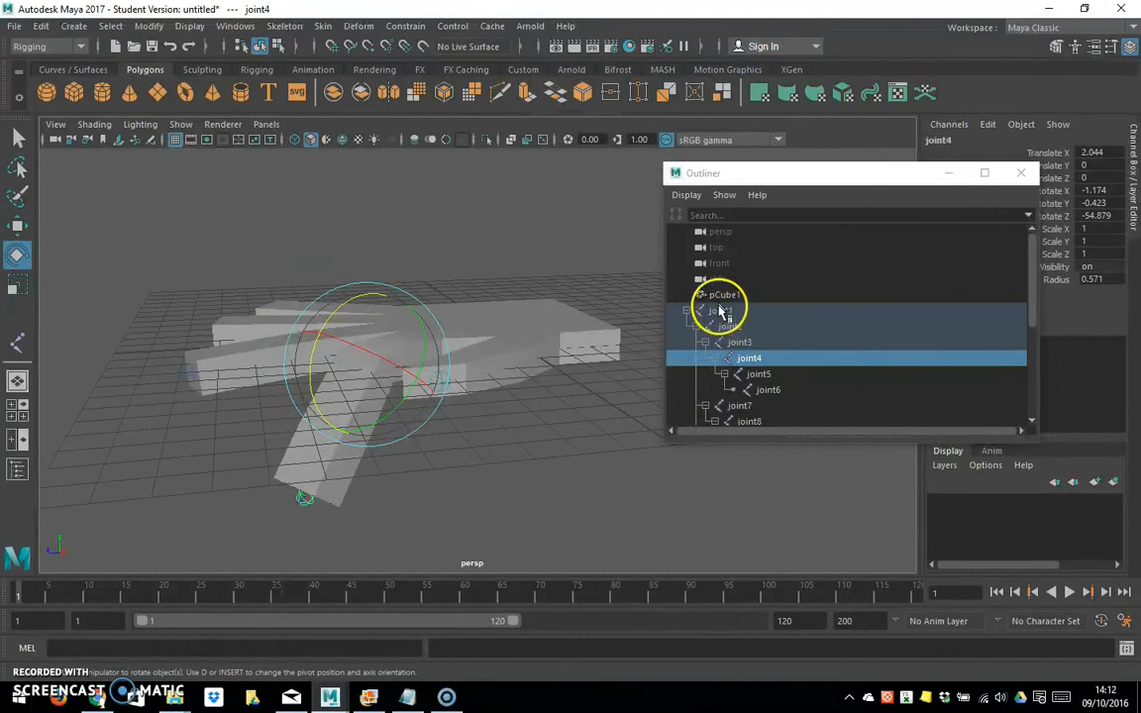
# Select the hand mesh pCube1, switch to the Modeling menu set and apply Mesh Smooth.
pyautogui.click(720, 296)
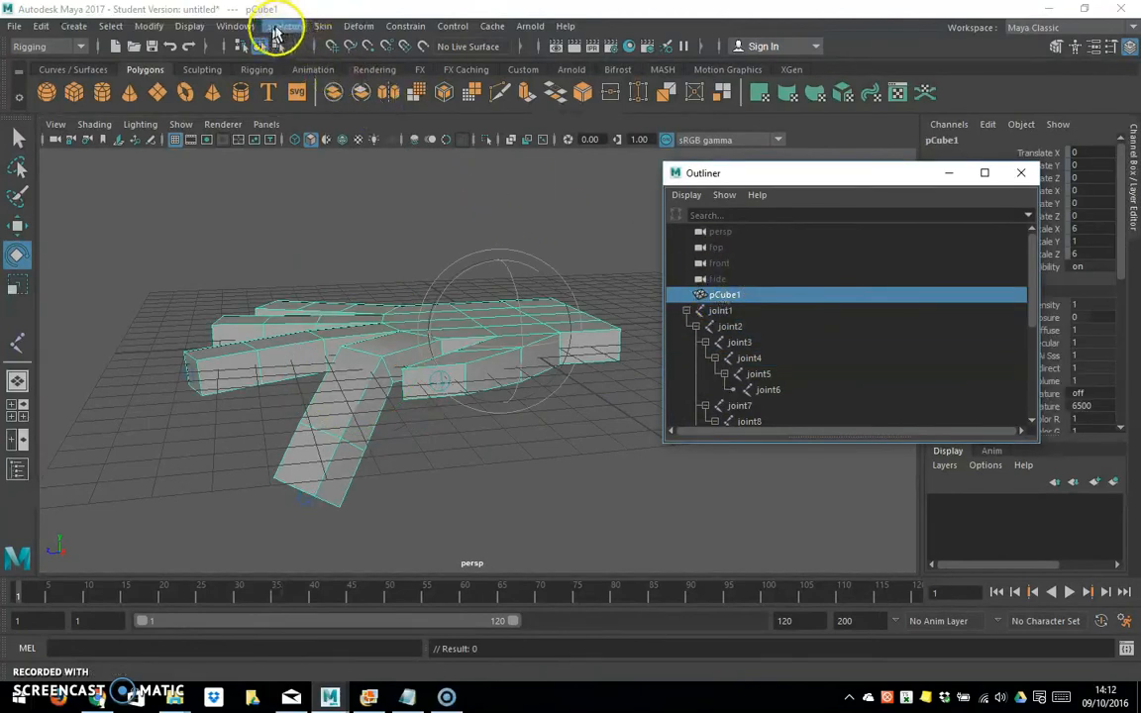
pyautogui.click(59, 46)
pyautogui.click(79, 60)
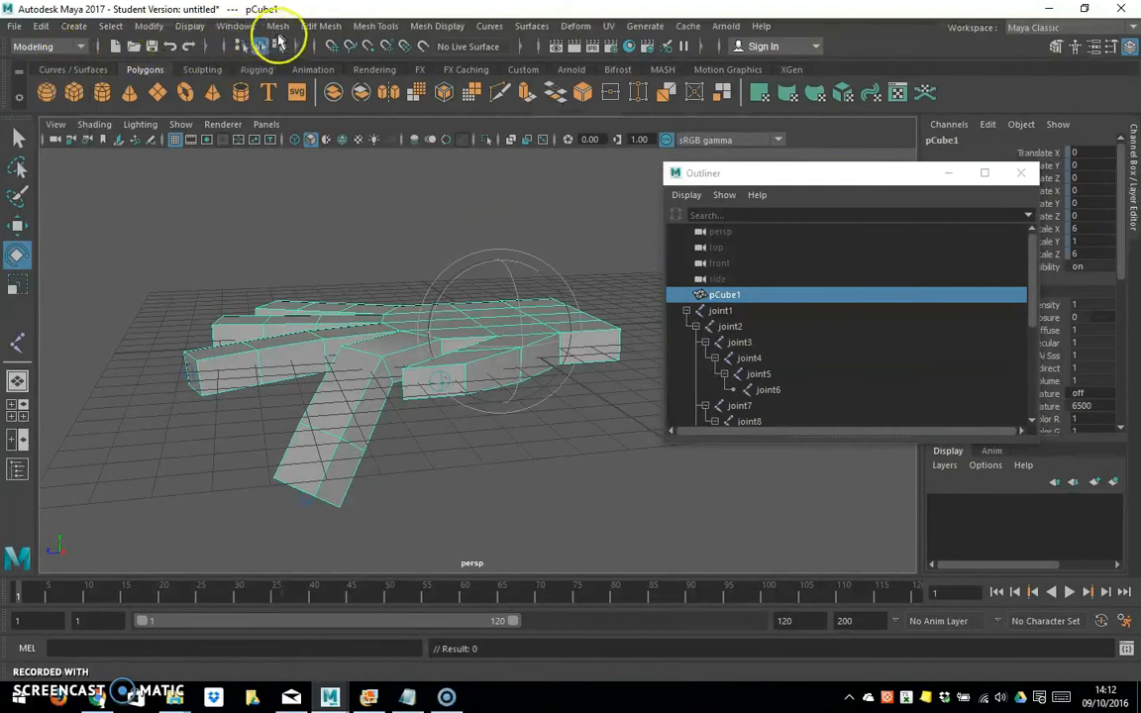
pyautogui.click(276, 27)
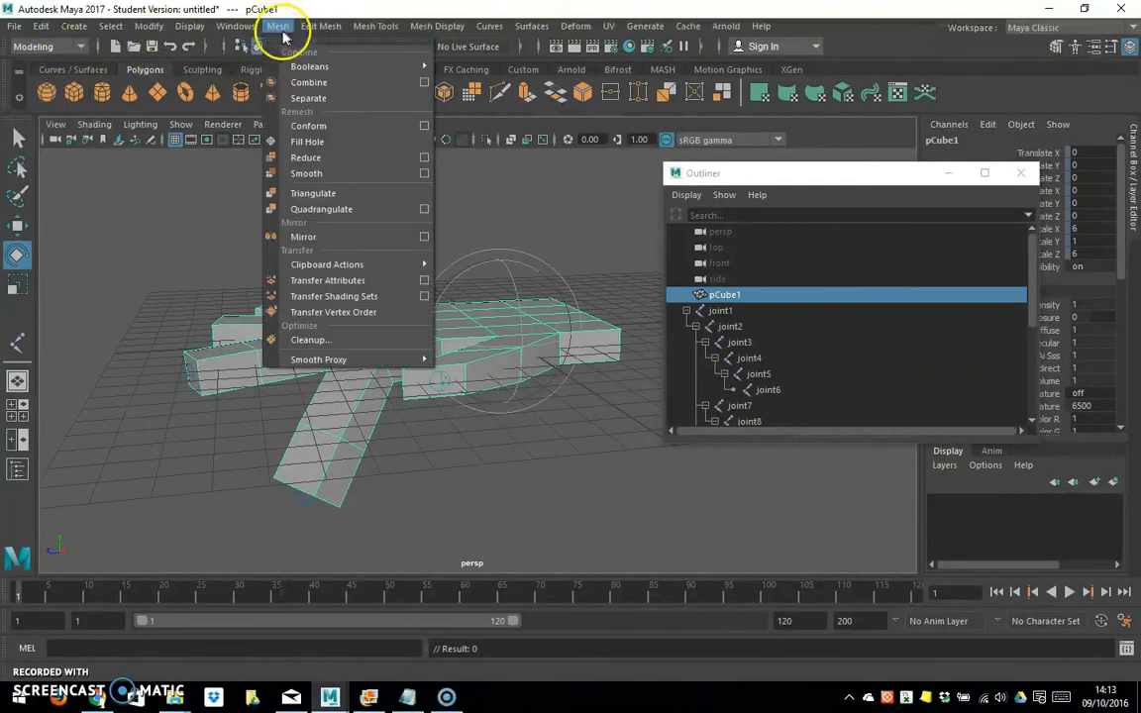
pyautogui.click(308, 174)
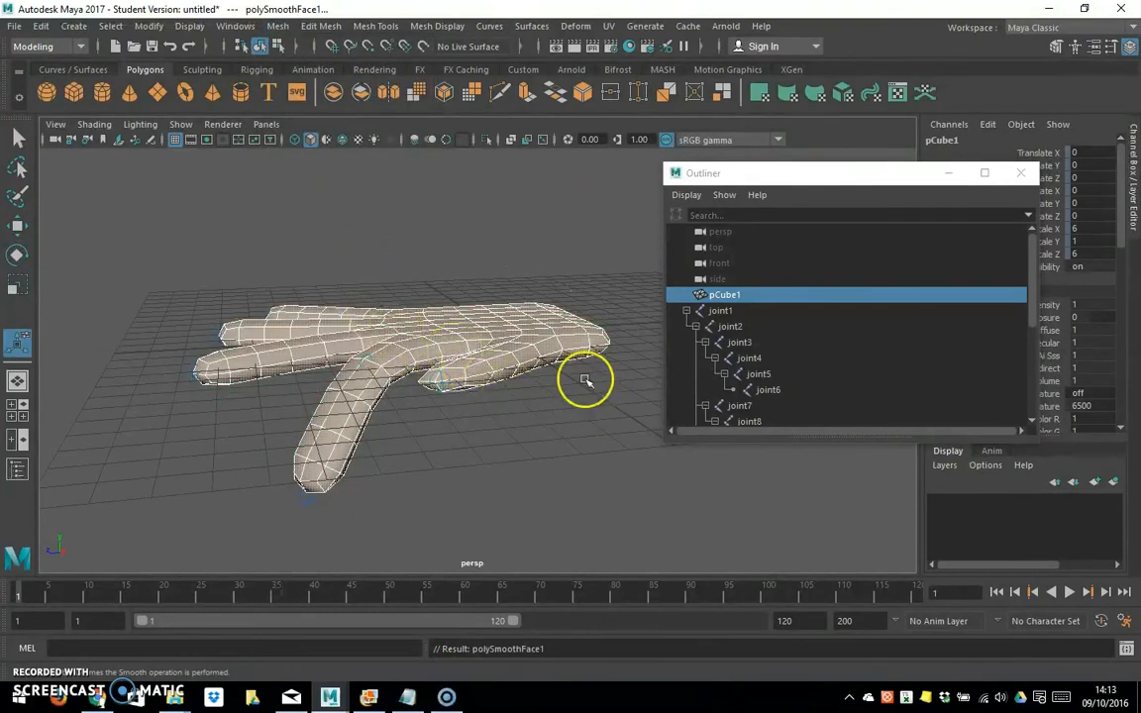
# Expand the thumb chain under joint19 and rotate joint20 to bend the thumb, to about X -4.2, Y 24.5, Z -35.2.
pyautogui.click(751, 361)
pyautogui.moveTo(755, 366); pyautogui.dragTo(711, 315)
pyautogui.click(717, 326)
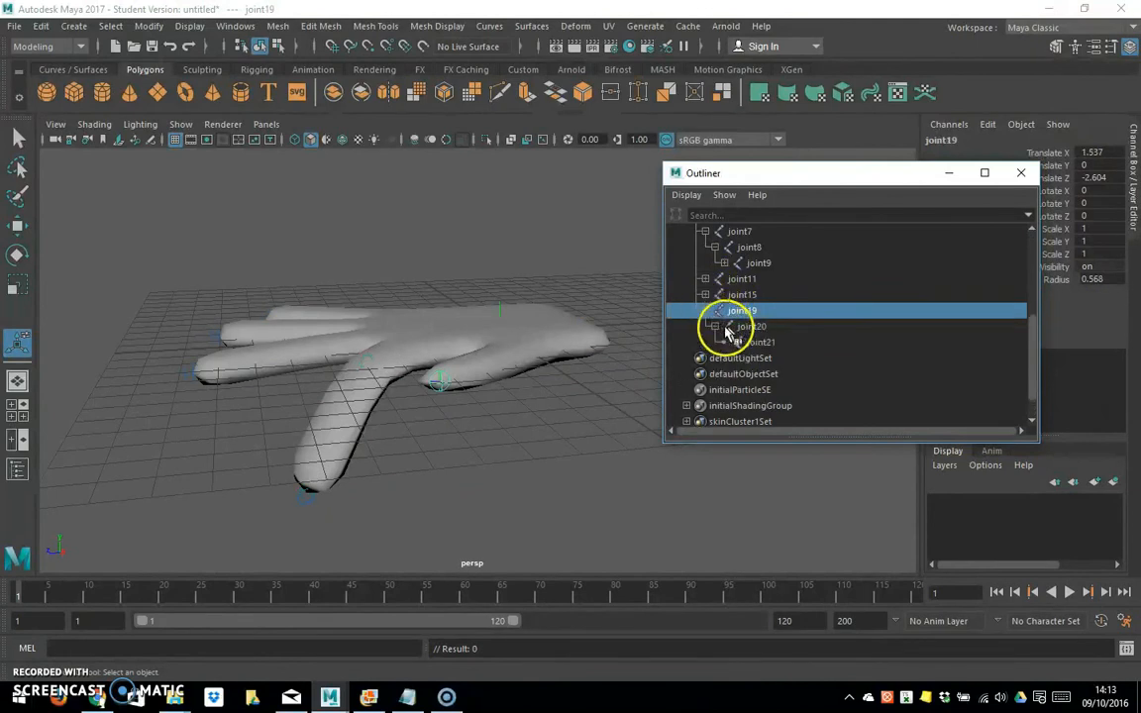
pyautogui.click(756, 327)
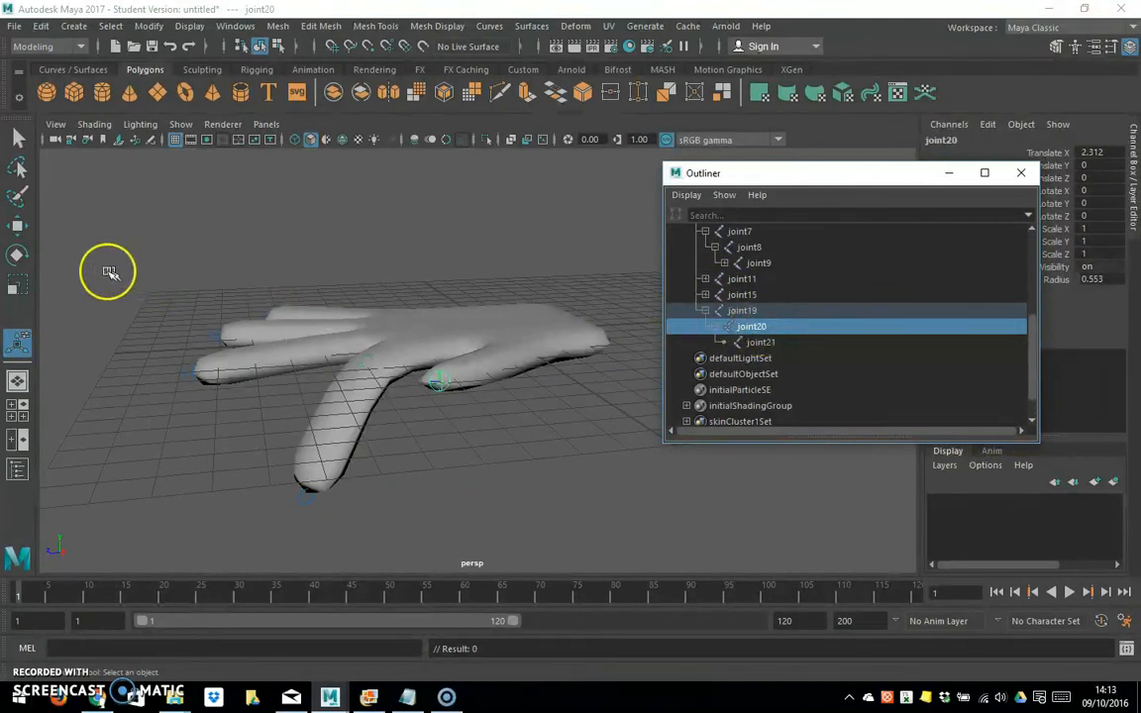
pyautogui.click(17, 255)
pyautogui.moveTo(459, 318); pyautogui.dragTo(503, 469)
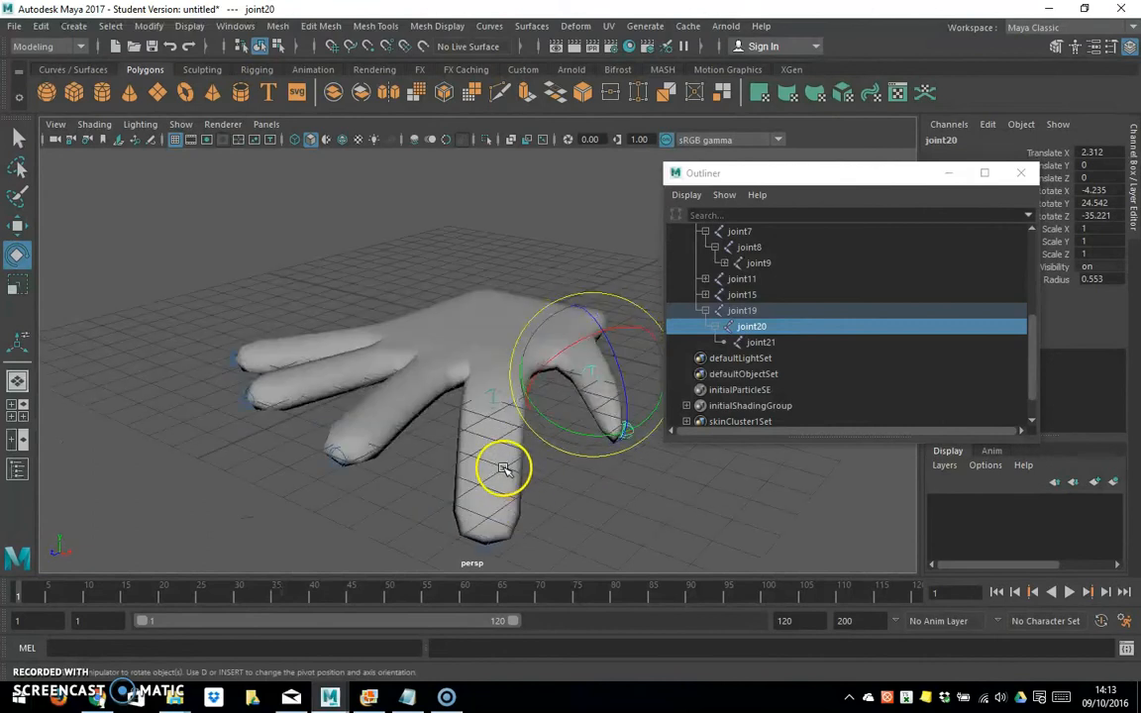